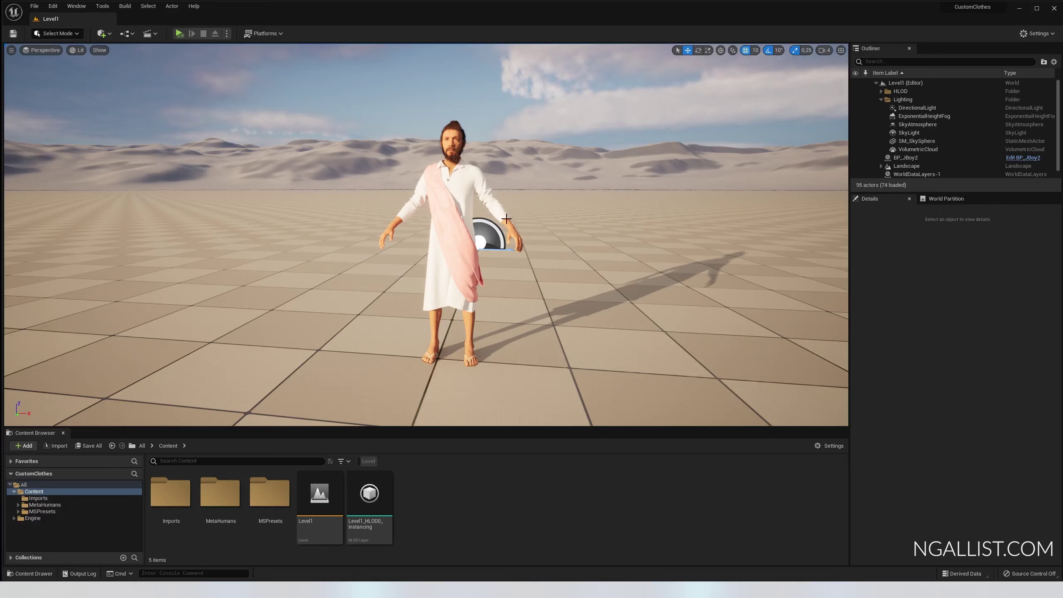
{"action": "mouse_move", "coordinate": [507, 219]}
{"action": "right_mouse_down"}
{"action": "mouse_move", "coordinate": [519, 218]}
{"action": "mouse_move", "coordinate": [490, 220]}
{"action": "right_mouse_up"}
{"action": "key", "text": "w"}
{"action": "key", "text": "s"}
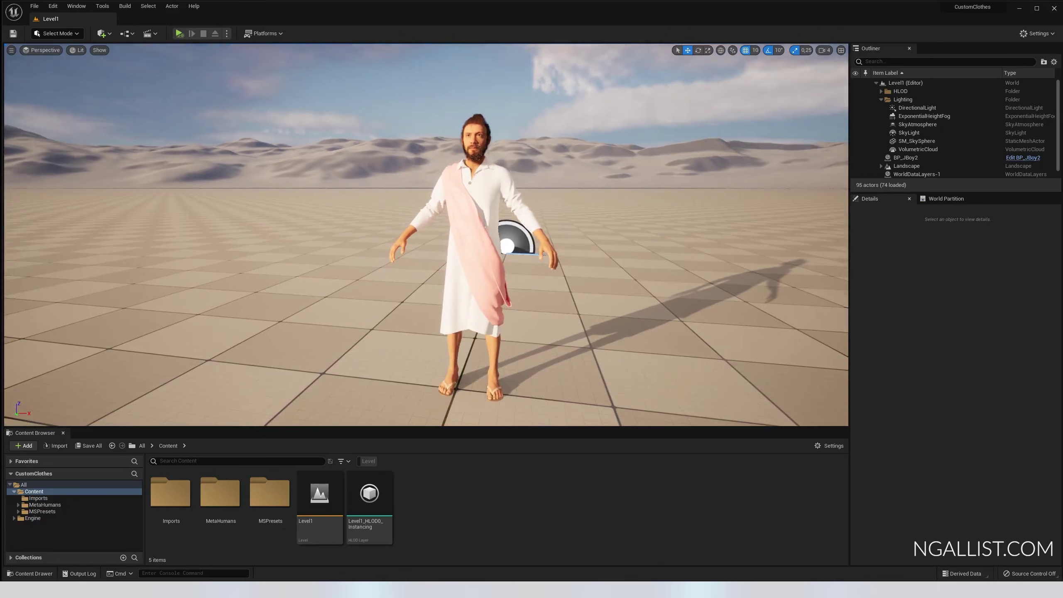
{"action": "right_click_drag", "start_coordinate": [514, 181], "coordinate": [515, 181]}
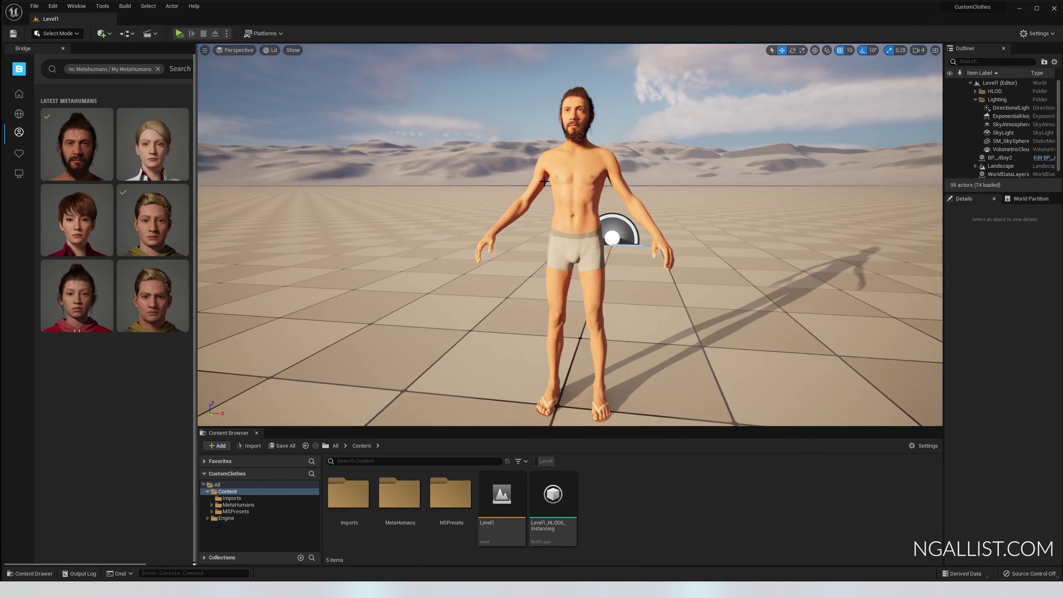
{"action": "right_click_drag", "start_coordinate": [548, 179], "coordinate": [568, 189]}
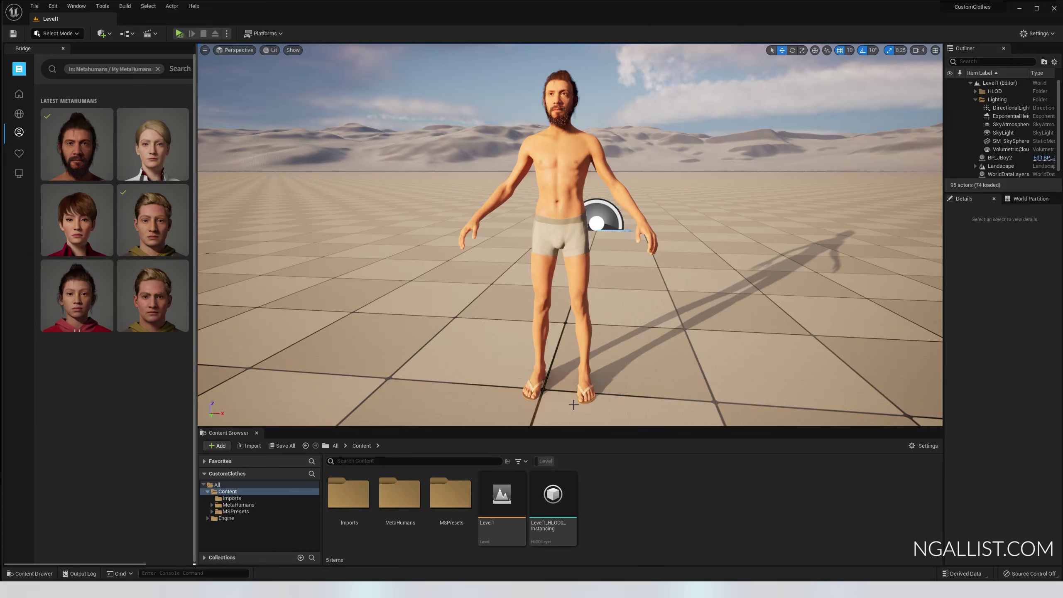
Open the character's BP_JBoy2 blueprint and locate the Body component's skeletal mesh among the project assets
{"action": "left_click", "coordinate": [578, 161]}
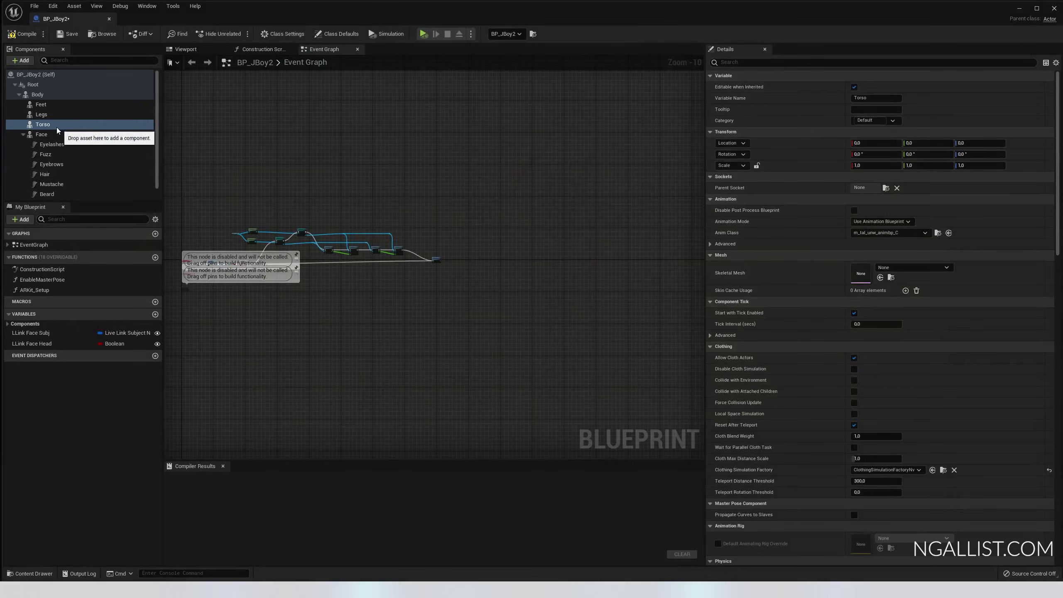
{"action": "left_click", "coordinate": [38, 94]}
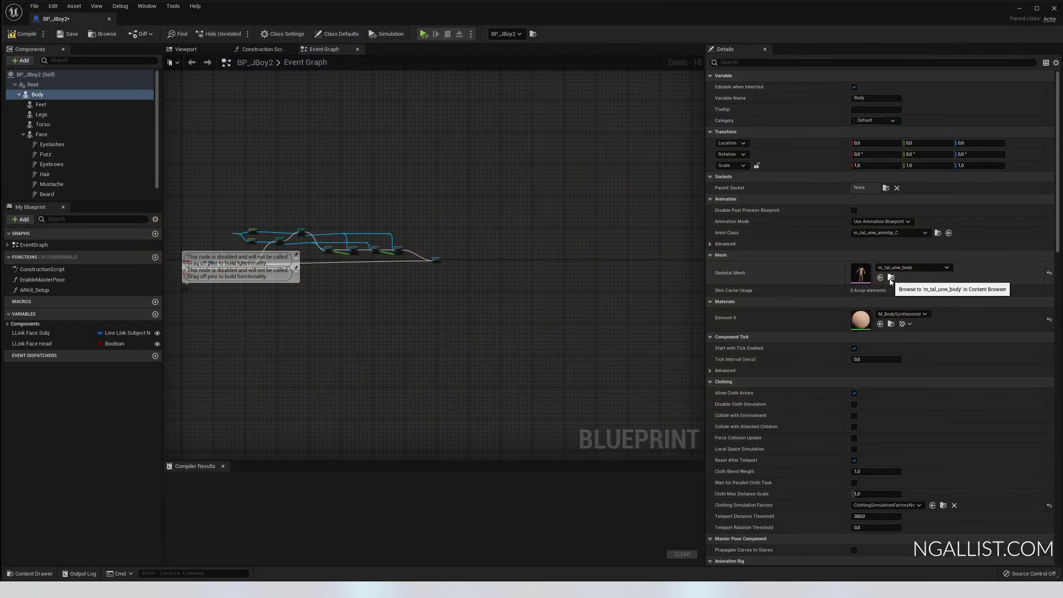
{"action": "left_click", "coordinate": [1020, 8]}
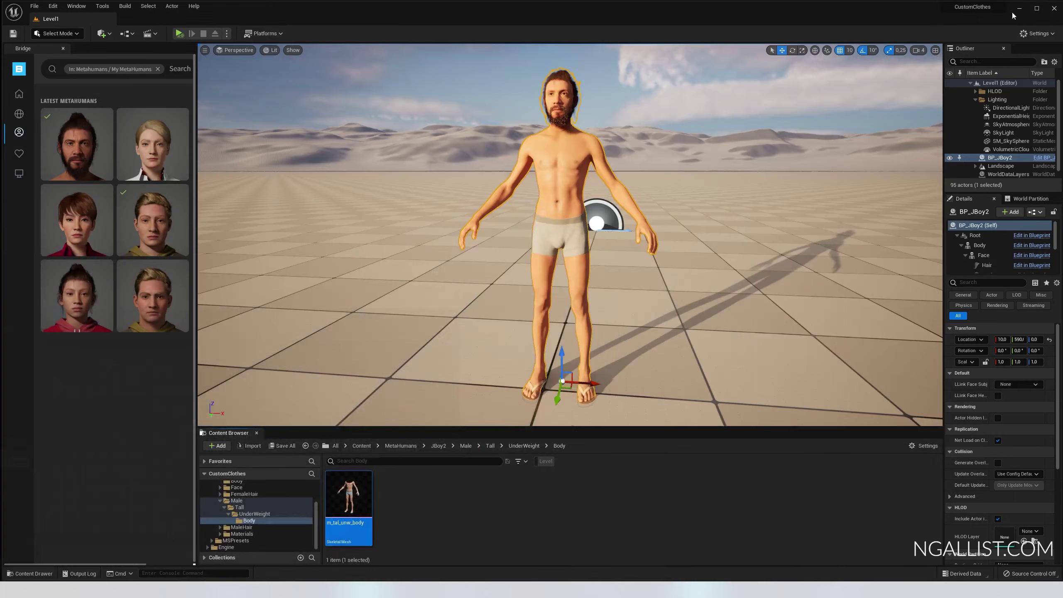
Export the body skeletal mesh as an FBX file named m_tal_unw_body
{"action": "right_click", "coordinate": [349, 495]}
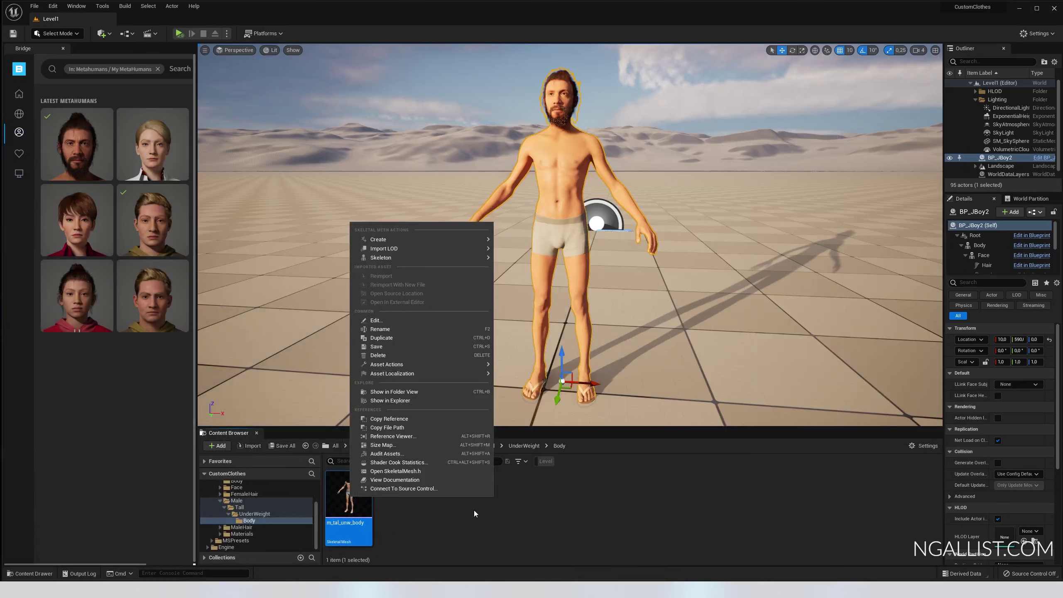
{"action": "mouse_move", "coordinate": [471, 367]}
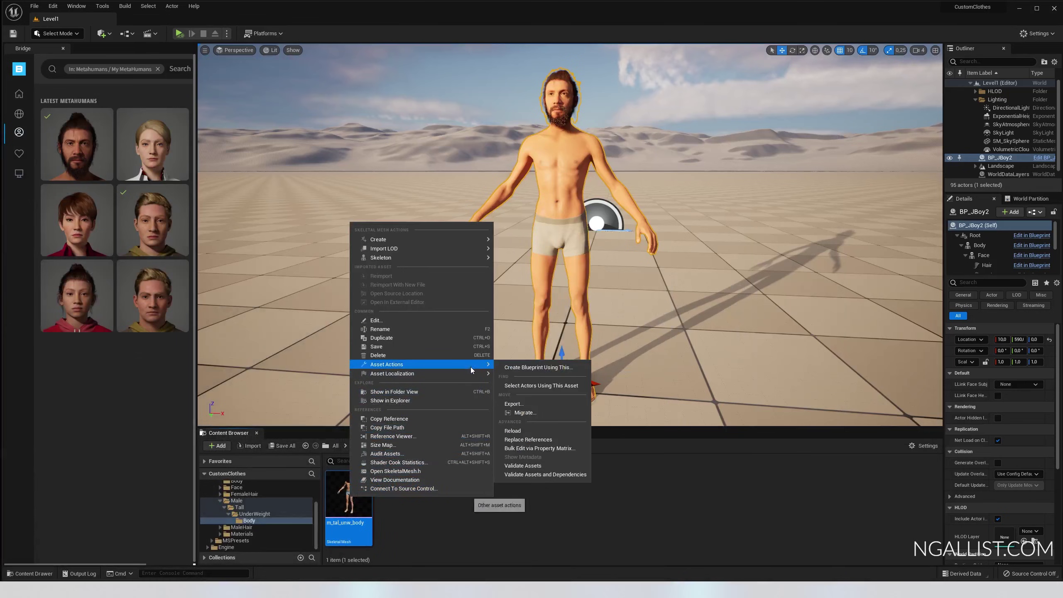
{"action": "left_click", "coordinate": [539, 405]}
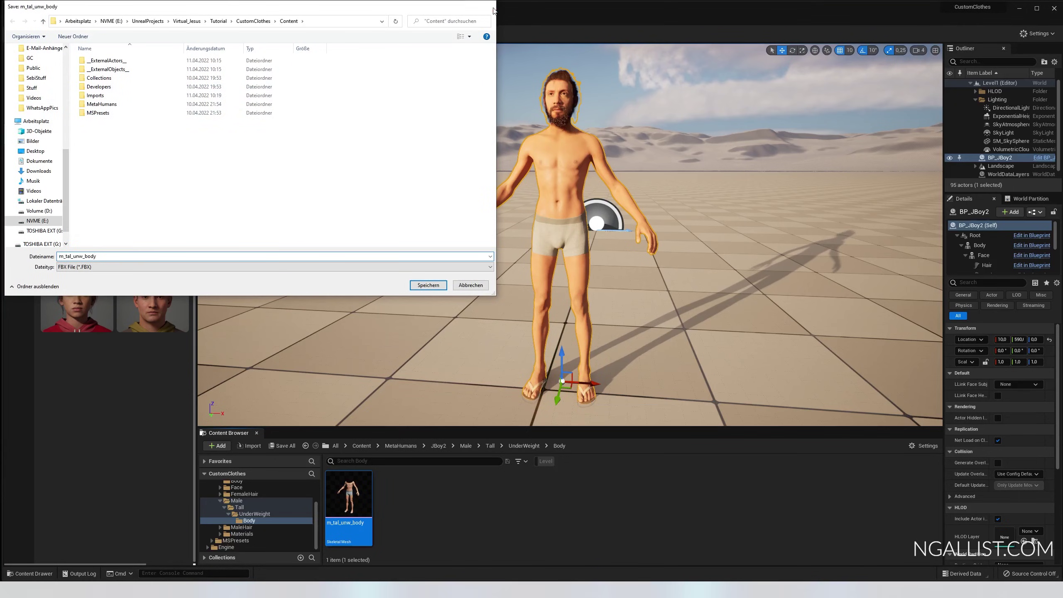
{"action": "key", "text": "Return"}
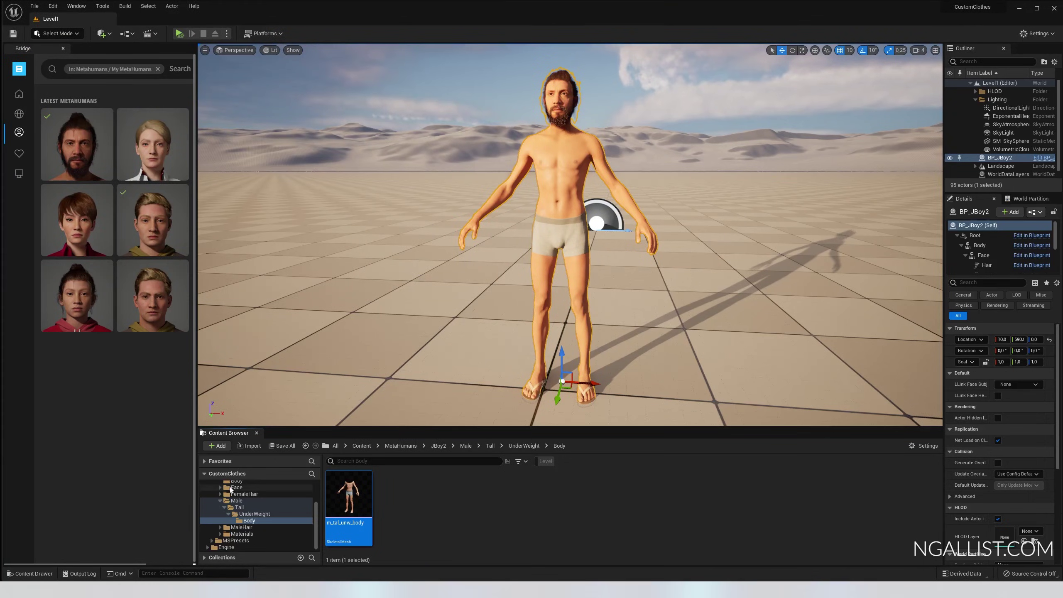
Return to the BP_JBoy2 blueprint and locate the Face component's skeletal mesh among the project assets
{"action": "left_click", "coordinate": [1043, 158]}
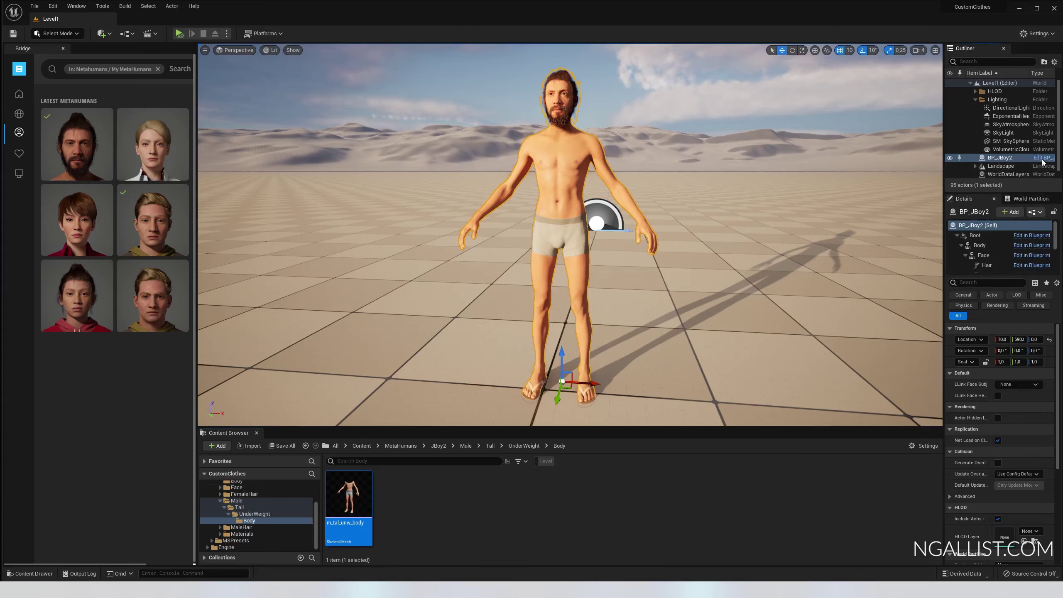
{"action": "left_click", "coordinate": [42, 134]}
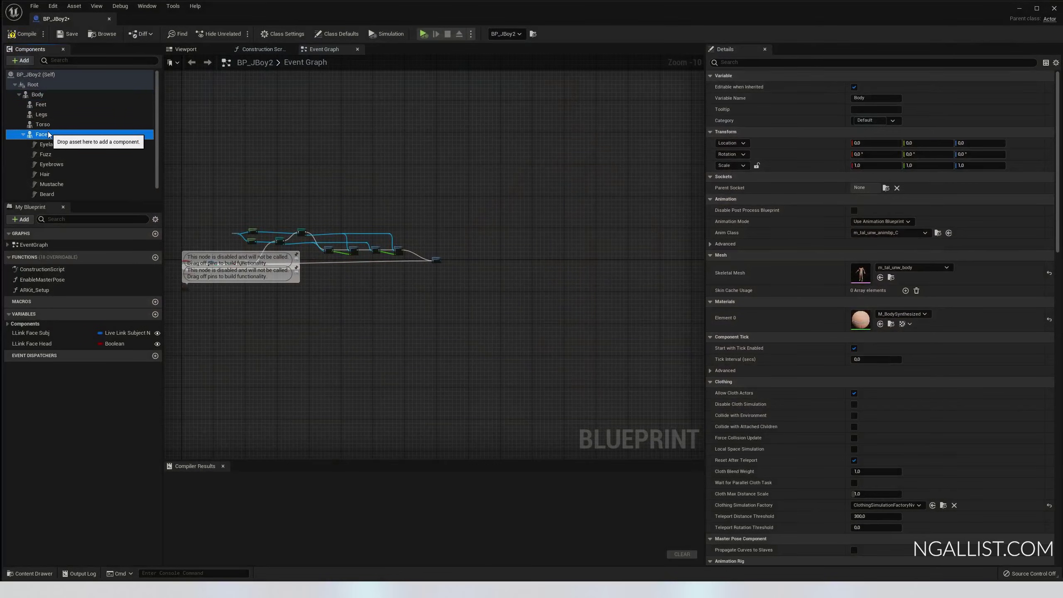
{"action": "left_click", "coordinate": [892, 278]}
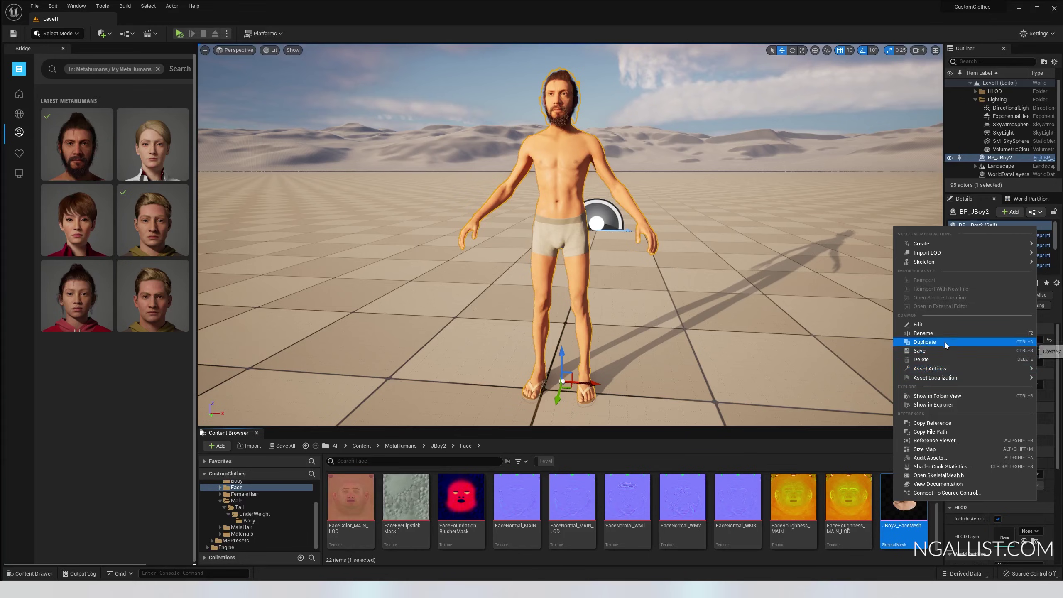
Start exporting the face skeletal mesh as an FBX file named JBoy2_FaceMesh in the project's Content folder
{"action": "mouse_move", "coordinate": [939, 368]}
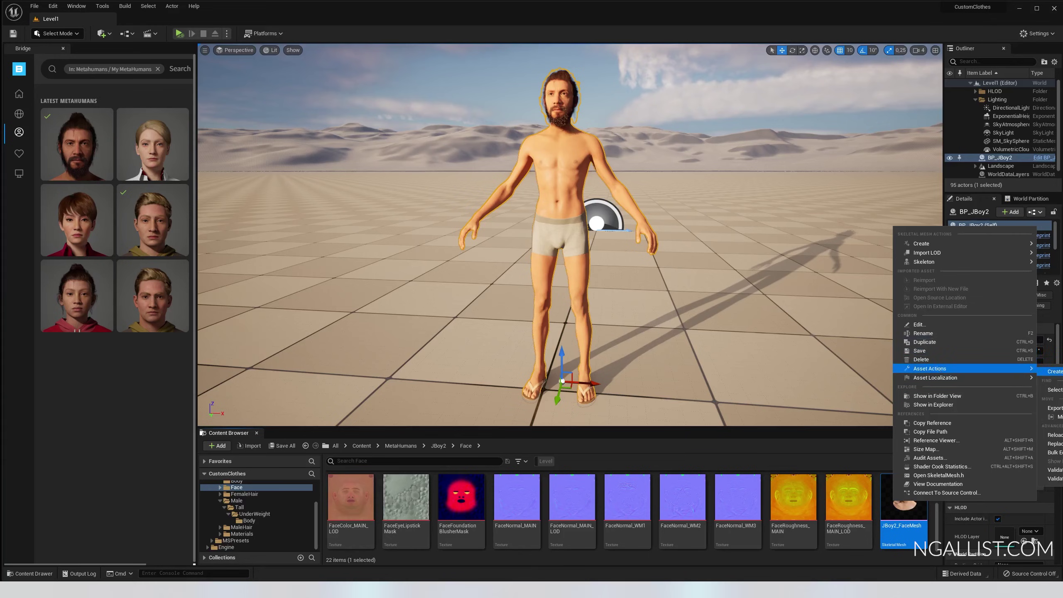
{"action": "left_click", "coordinate": [1051, 409]}
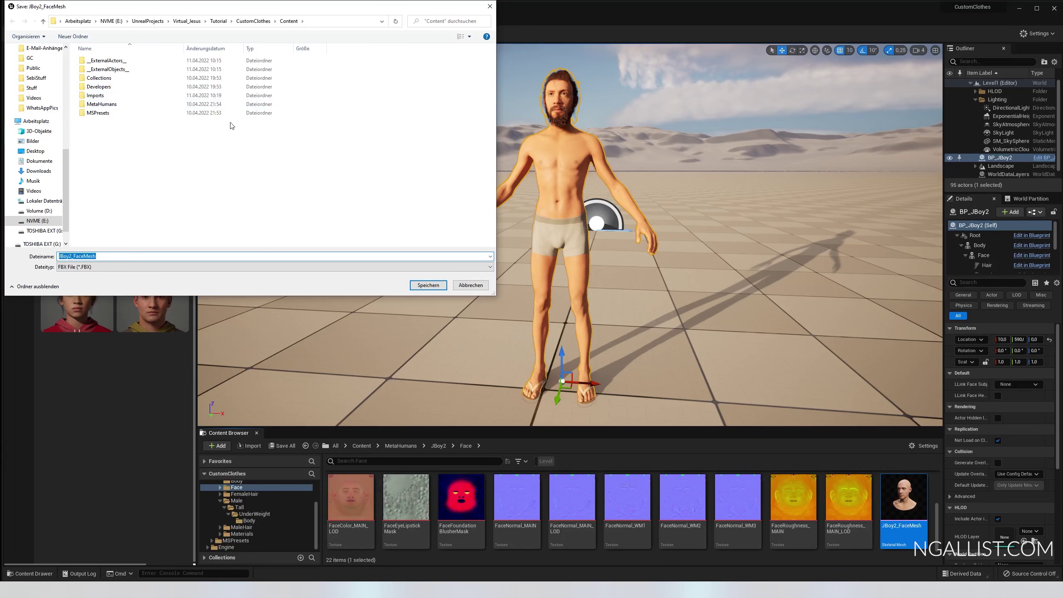
{"action": "left_click", "coordinate": [431, 284]}
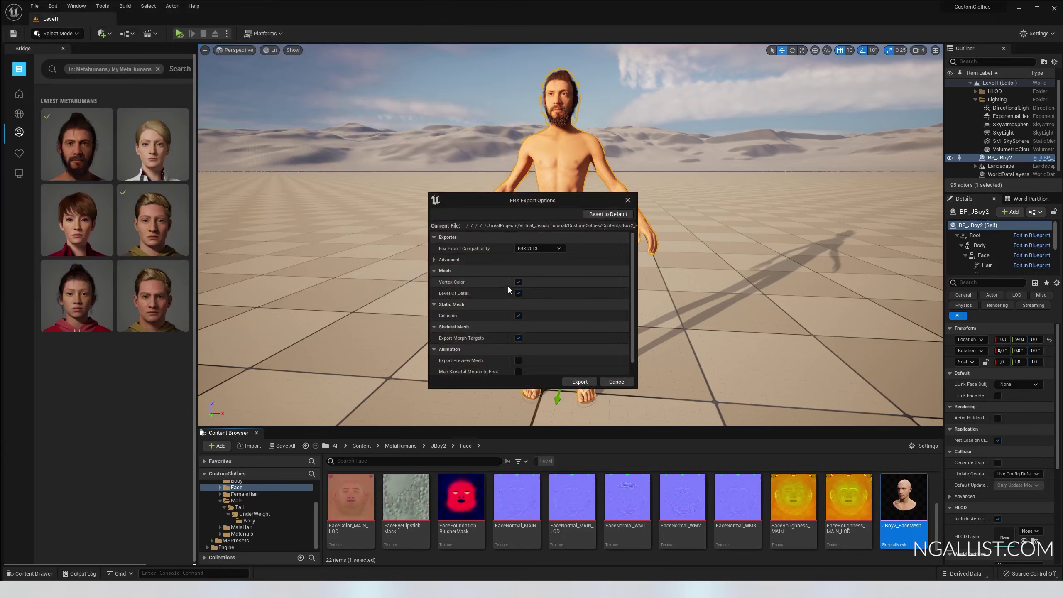
Disable Level Of Detail and Collision in the FBX export options and run the face mesh export
{"action": "left_click", "coordinate": [519, 294]}
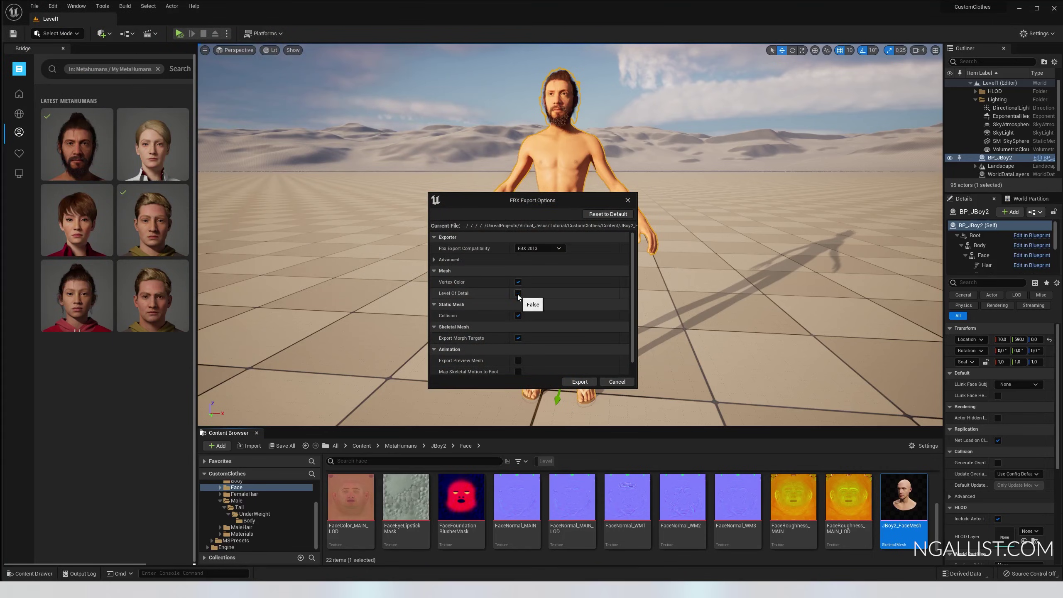
{"action": "left_click", "coordinate": [518, 316]}
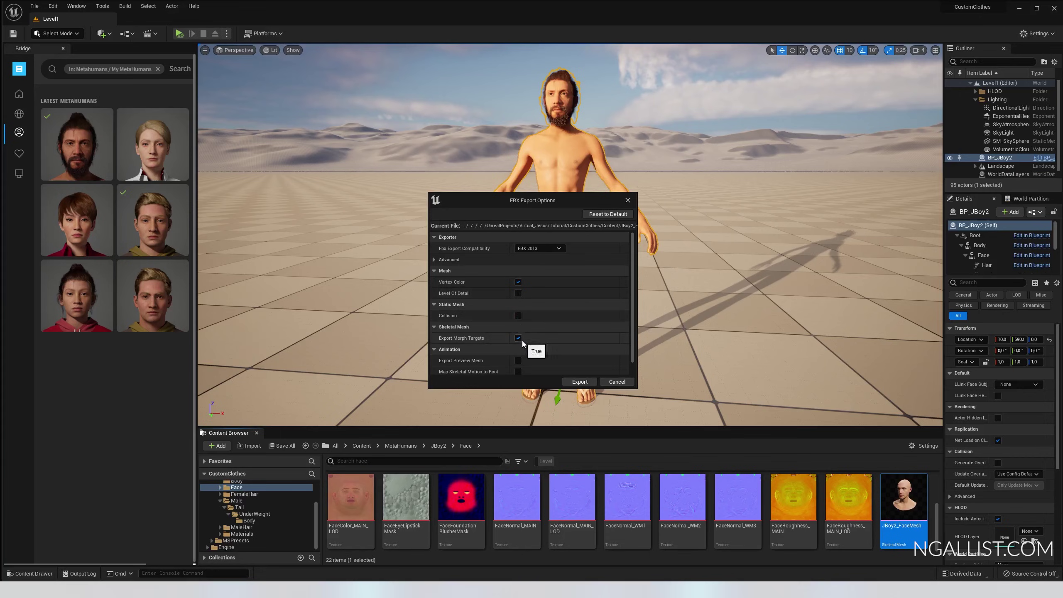
{"action": "scroll", "coordinate": [633, 288], "scroll_direction": "down", "scroll_amount": 2}
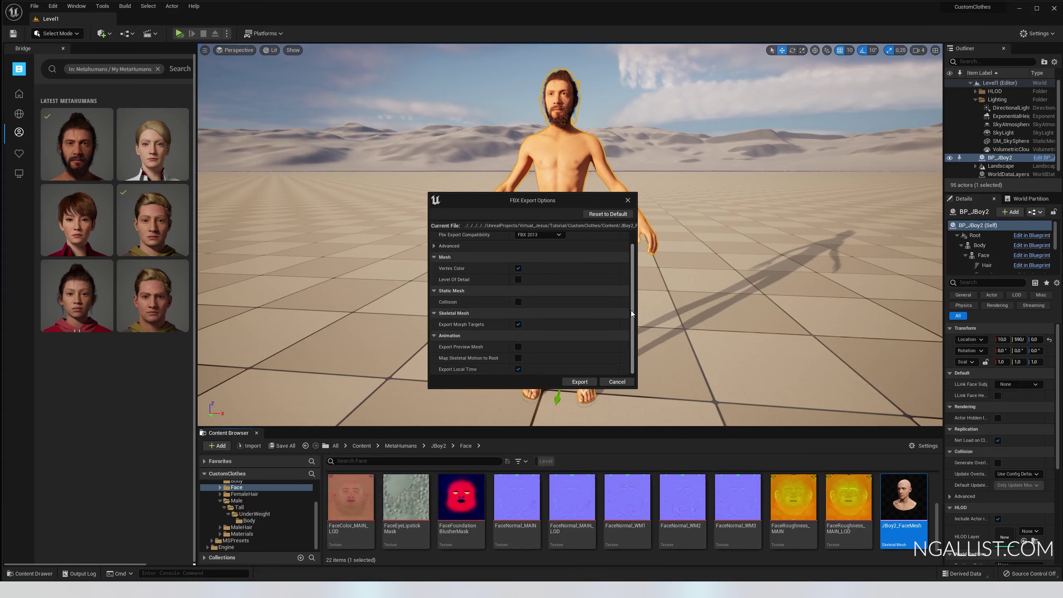
{"action": "scroll", "coordinate": [631, 311], "scroll_direction": "up", "scroll_amount": 2}
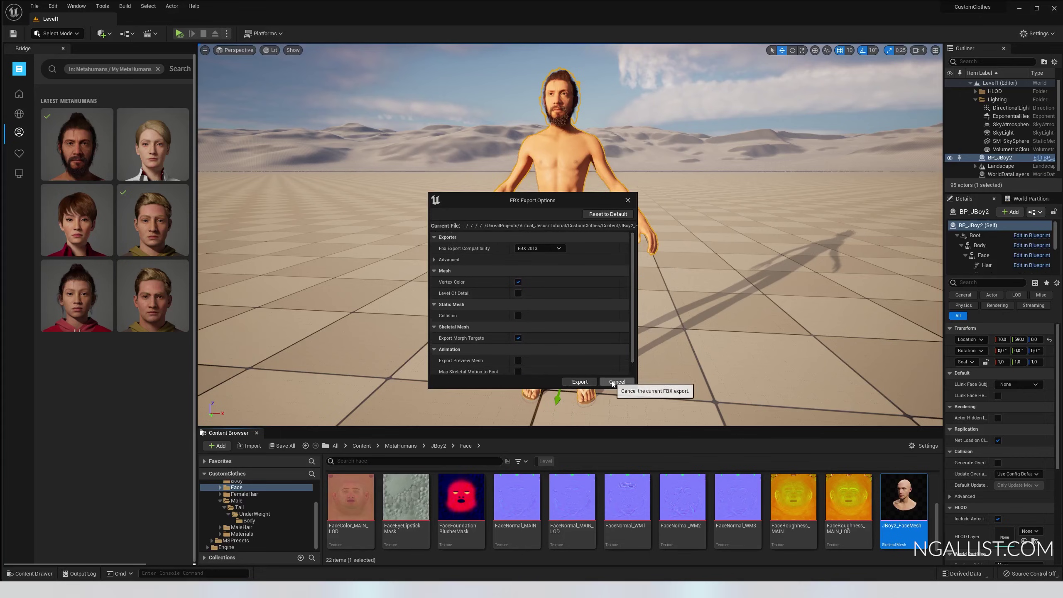
{"action": "left_click", "coordinate": [581, 382]}
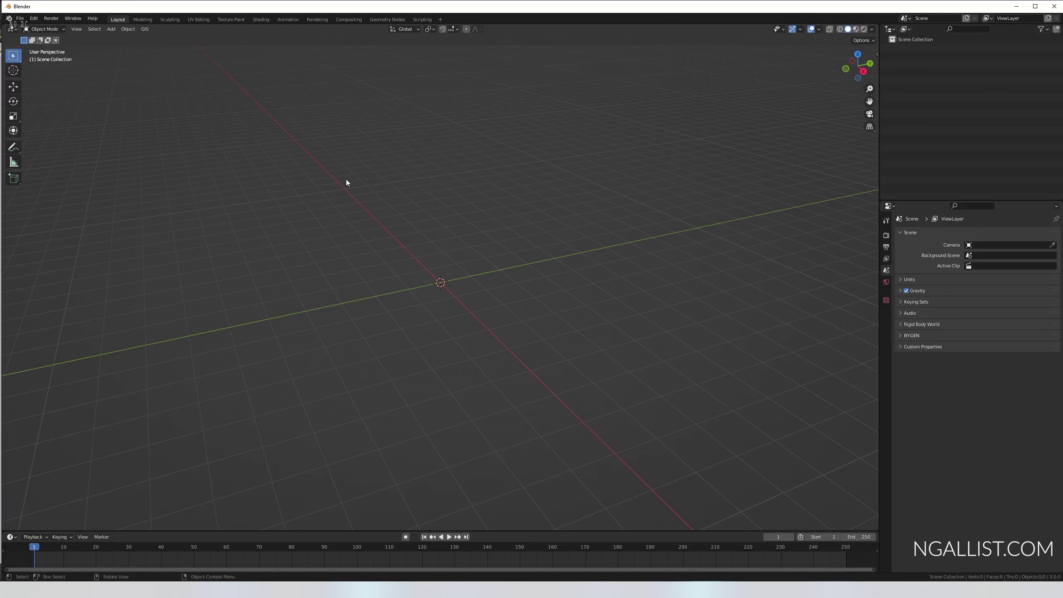
In Blender, import the face mesh file JBoy_FaceMesh.FBX from the Virtual_Jesus folder into the empty scene
{"action": "left_click", "coordinate": [20, 18]}
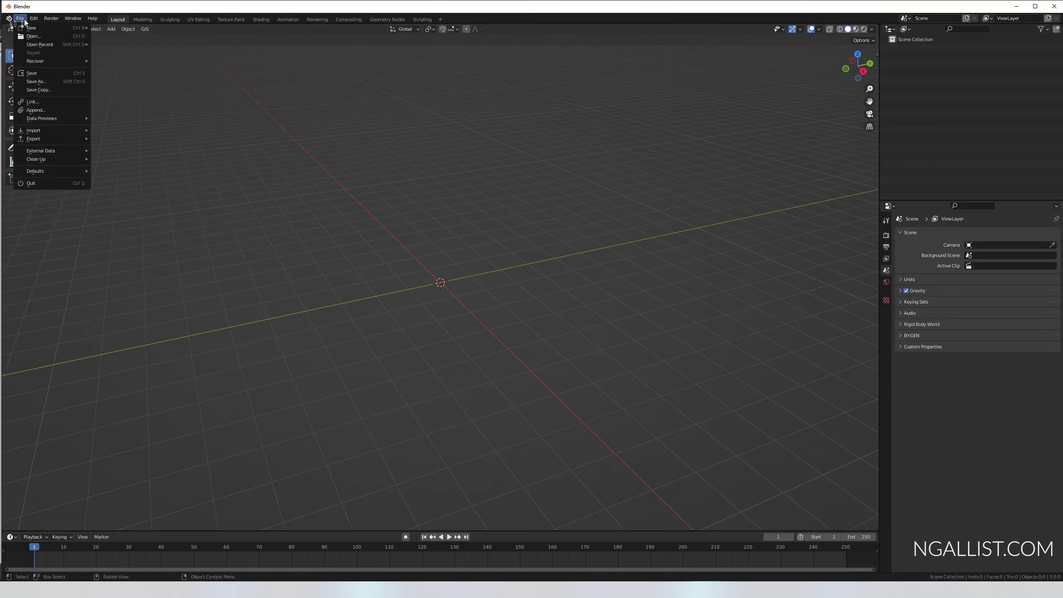
{"action": "mouse_move", "coordinate": [62, 131]}
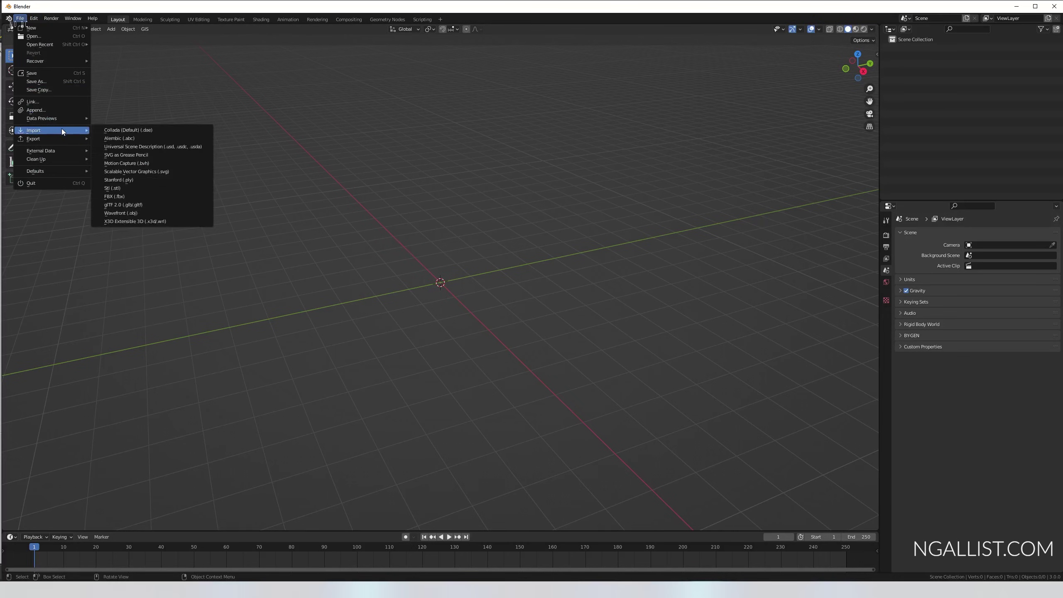
{"action": "left_click", "coordinate": [125, 194]}
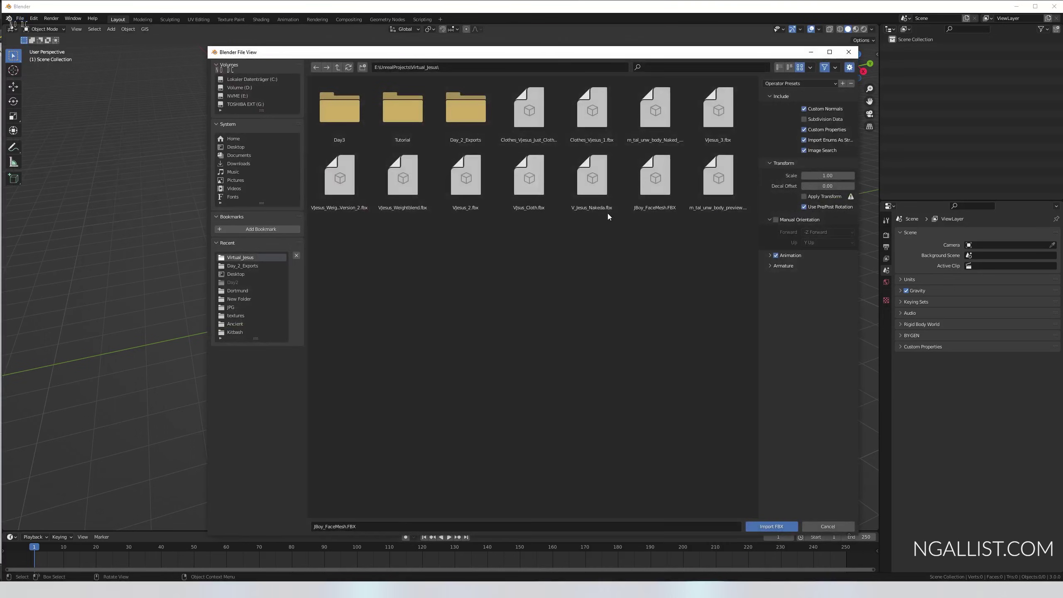
{"action": "left_click", "coordinate": [646, 185]}
{"action": "double_click", "coordinate": [646, 185]}
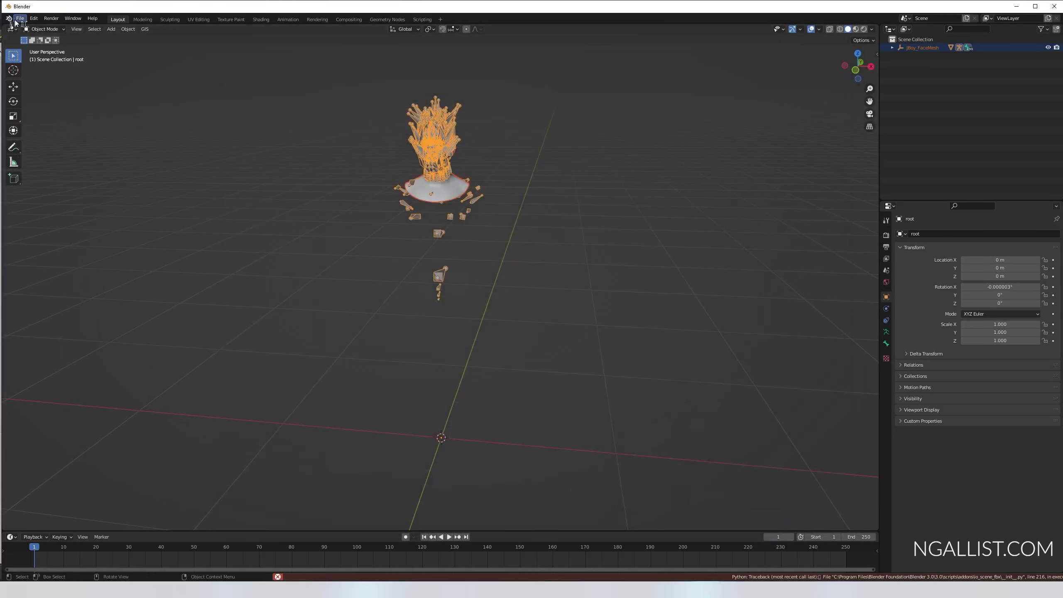
Import the m_tal_unw_body_preview FBX file from the Virtual_Jesus folder to add the body mesh
{"action": "left_click", "coordinate": [20, 18]}
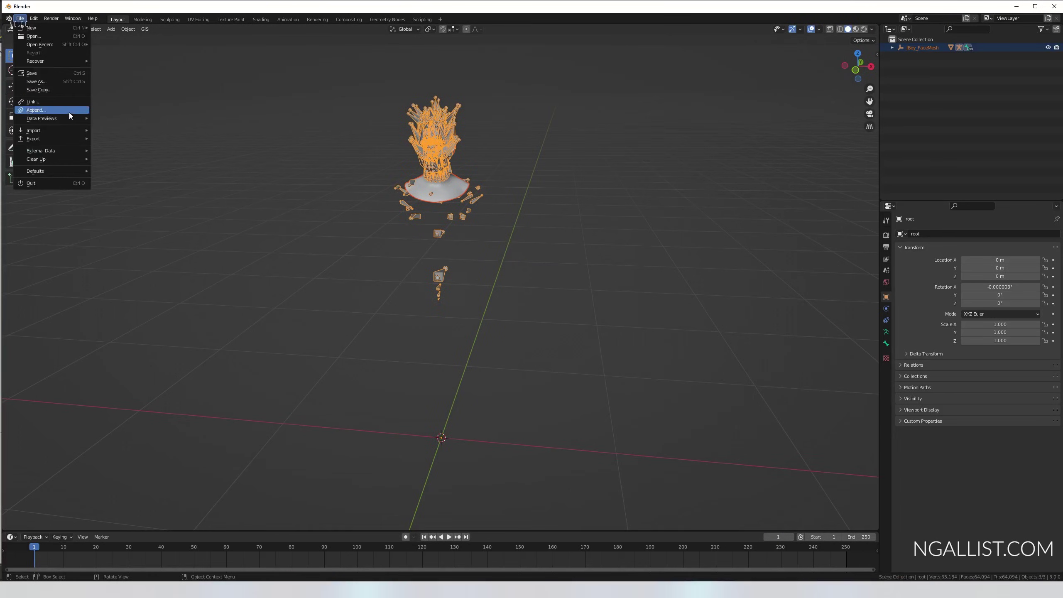
{"action": "mouse_move", "coordinate": [65, 130]}
{"action": "left_click", "coordinate": [138, 196]}
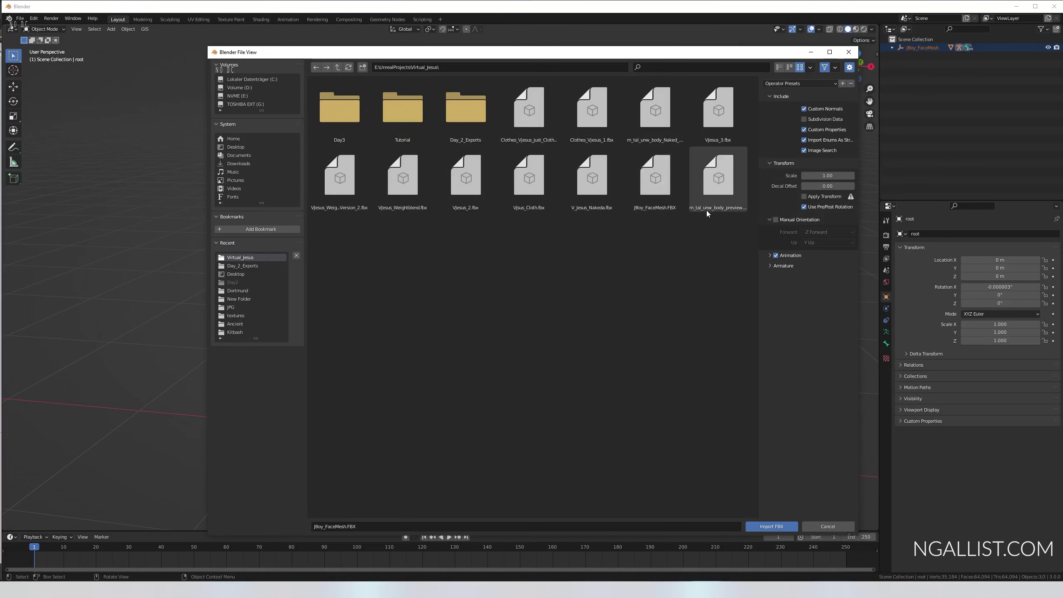
{"action": "double_click", "coordinate": [727, 186]}
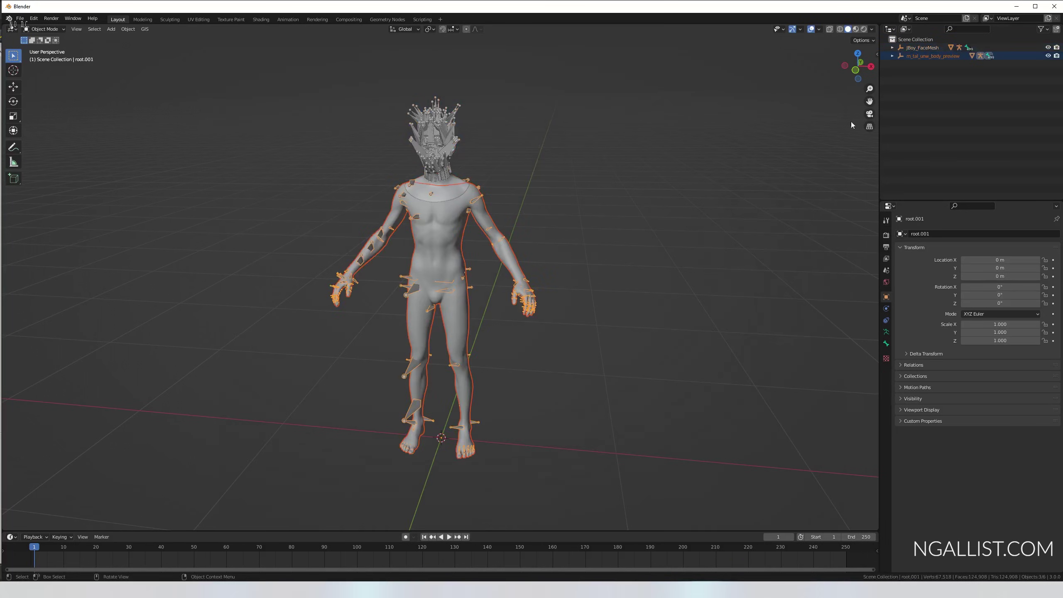
Unparent the m_tal_unw_body_preview.001 body mesh from its armature while keeping its transformation
{"action": "left_click", "coordinate": [892, 48]}
{"action": "left_click", "coordinate": [893, 64]}
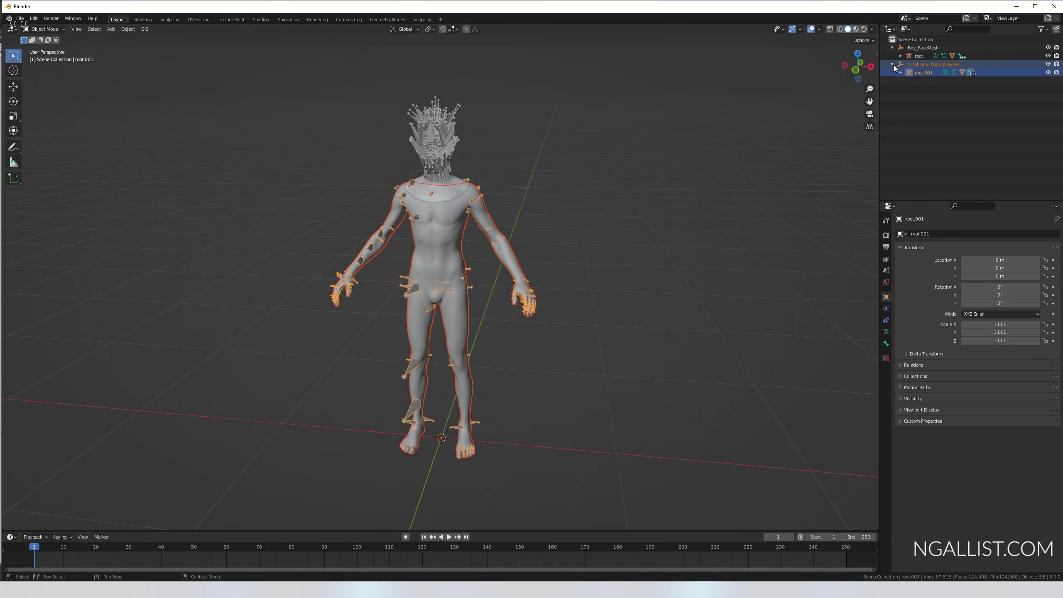
{"action": "left_click", "coordinate": [412, 266]}
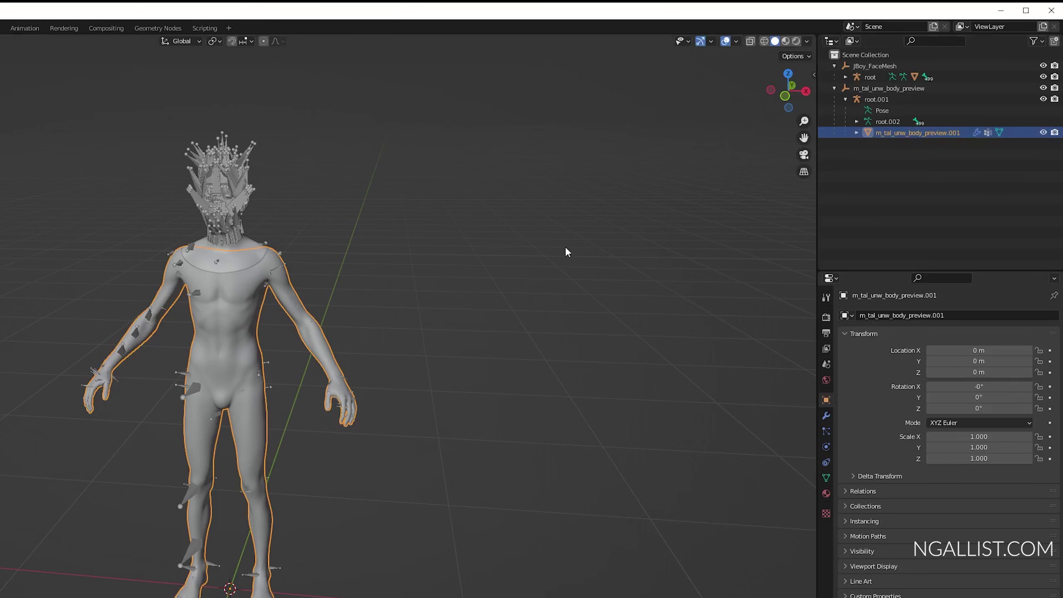
{"action": "key", "text": "alt+p"}
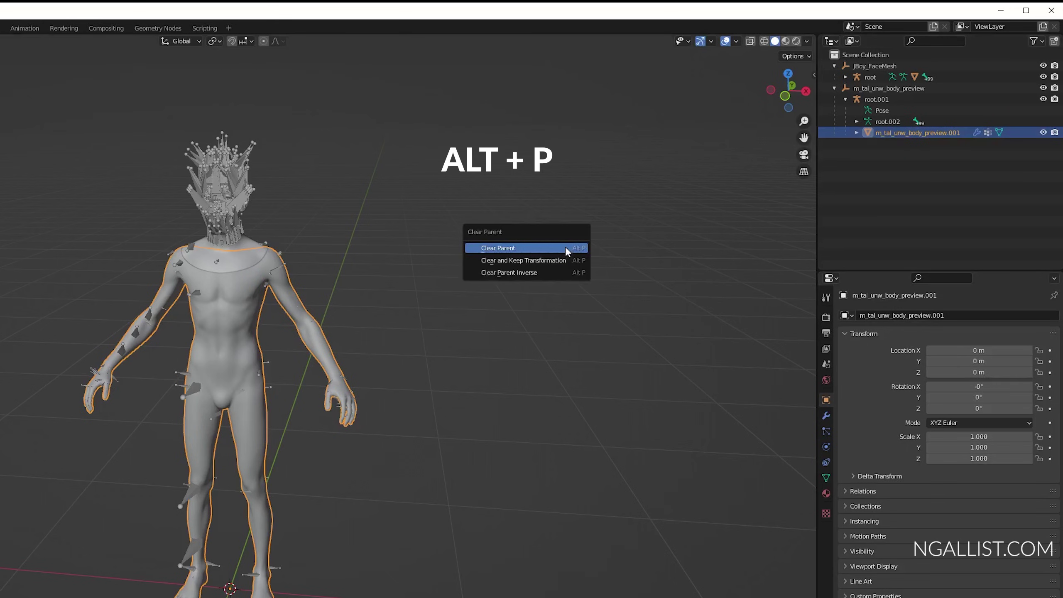
{"action": "left_click", "coordinate": [556, 259]}
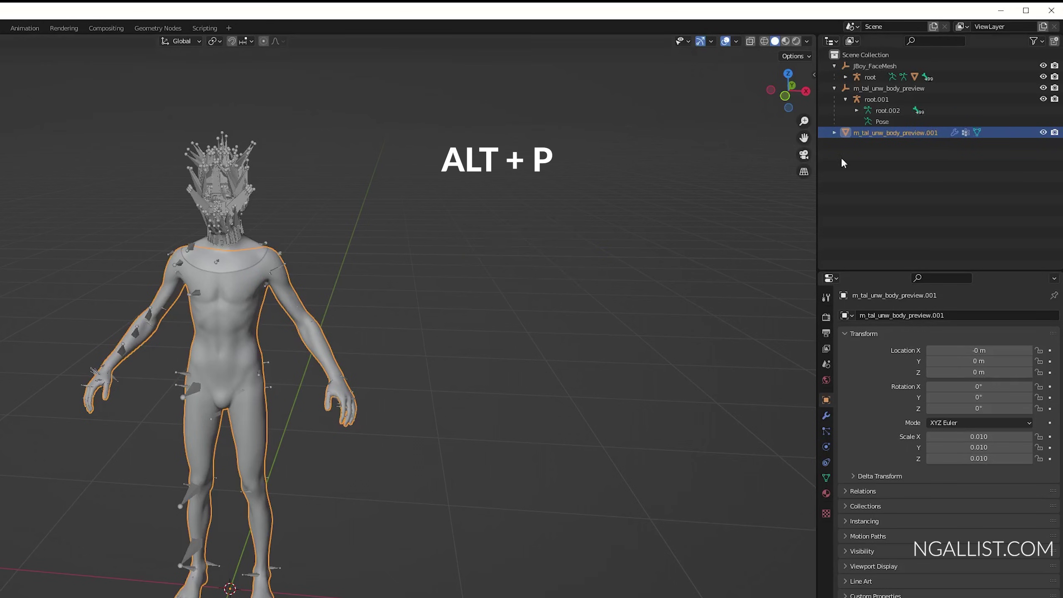
Unparent the JBoy_FaceMesh.001 face mesh from its root armature while keeping its transformation
{"action": "left_click", "coordinate": [846, 77]}
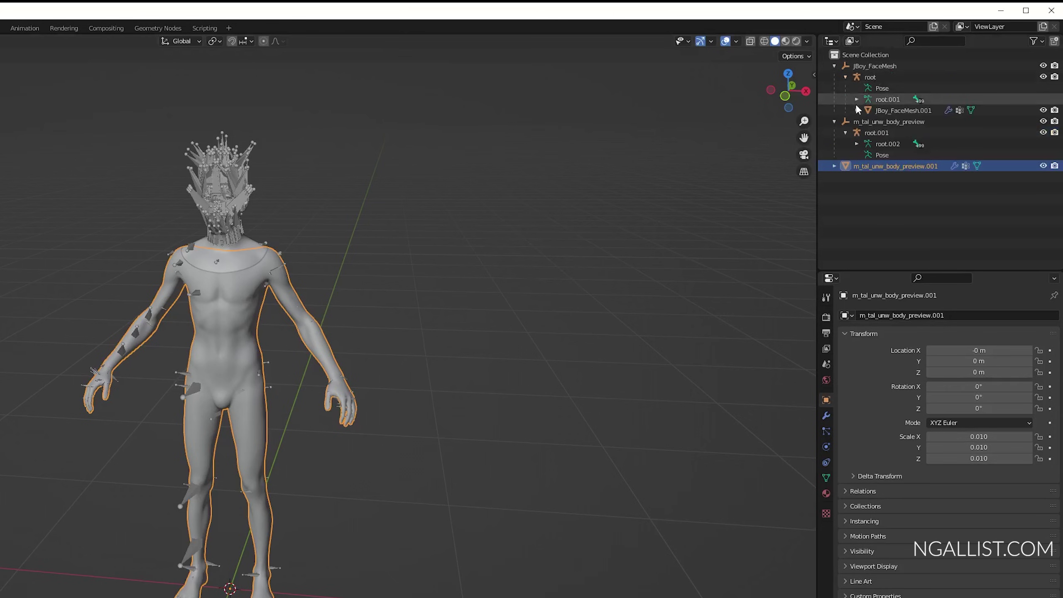
{"action": "left_click", "coordinate": [887, 110]}
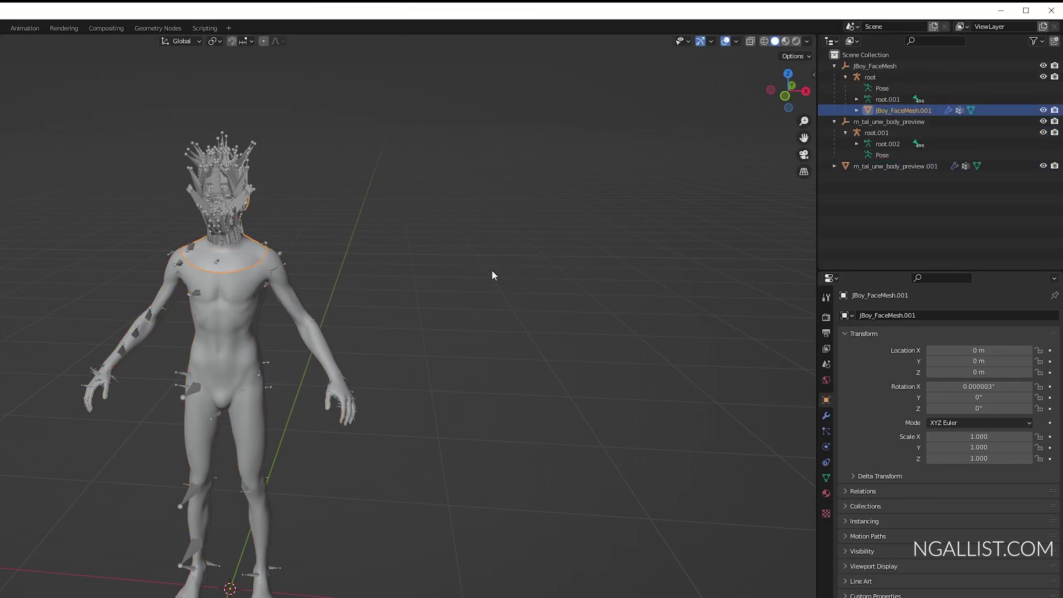
{"action": "key", "text": "alt+p"}
{"action": "left_click", "coordinate": [468, 216]}
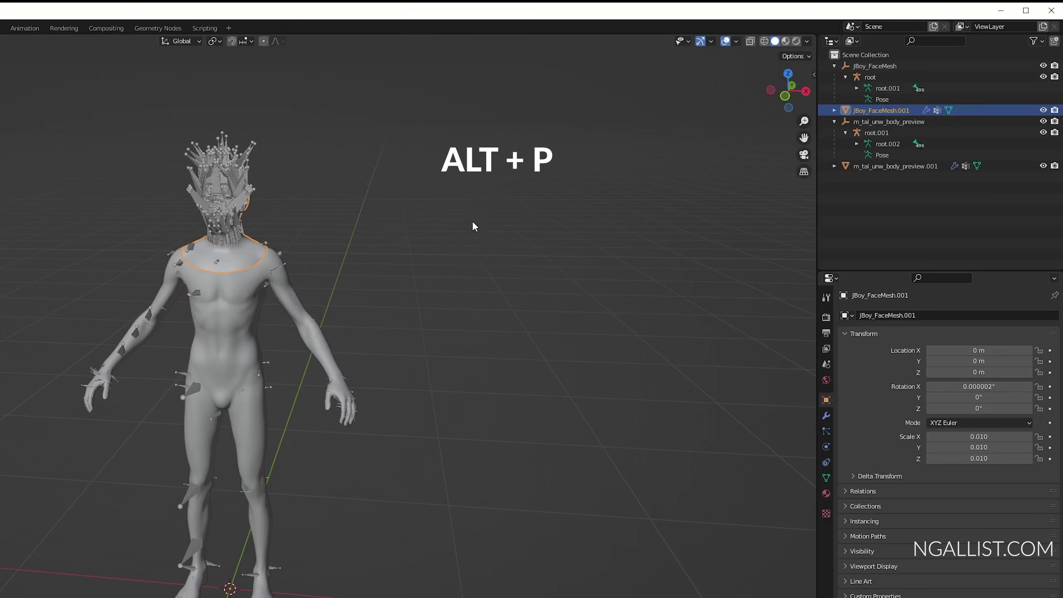
Delete the leftover m_tal_unw_body_preview and JBoy_FaceMesh empties with their root armatures, keeping the two meshes
{"action": "left_click", "coordinate": [864, 125]}
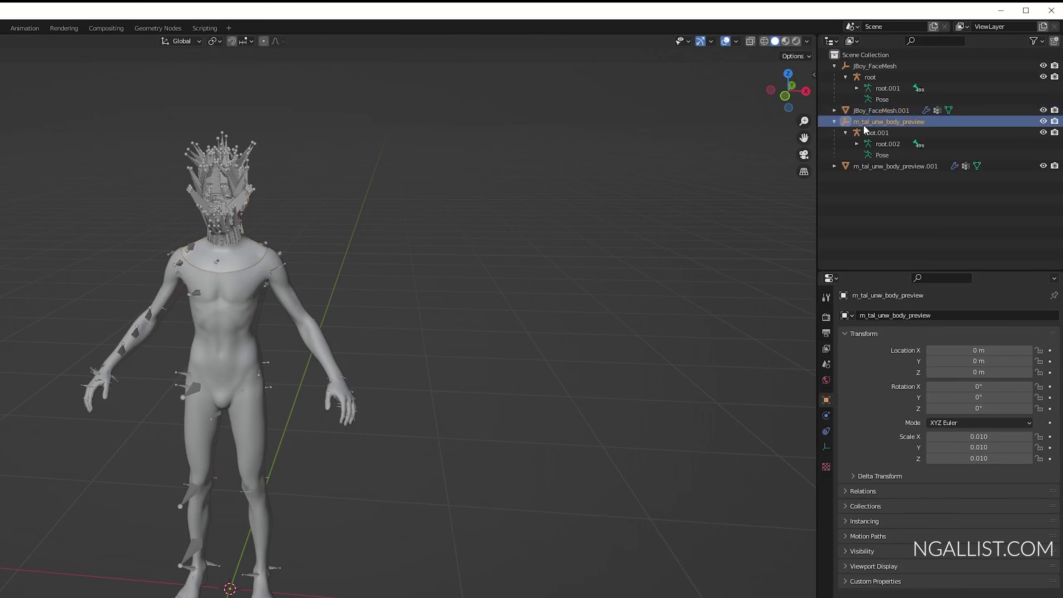
{"action": "key", "text": "x"}
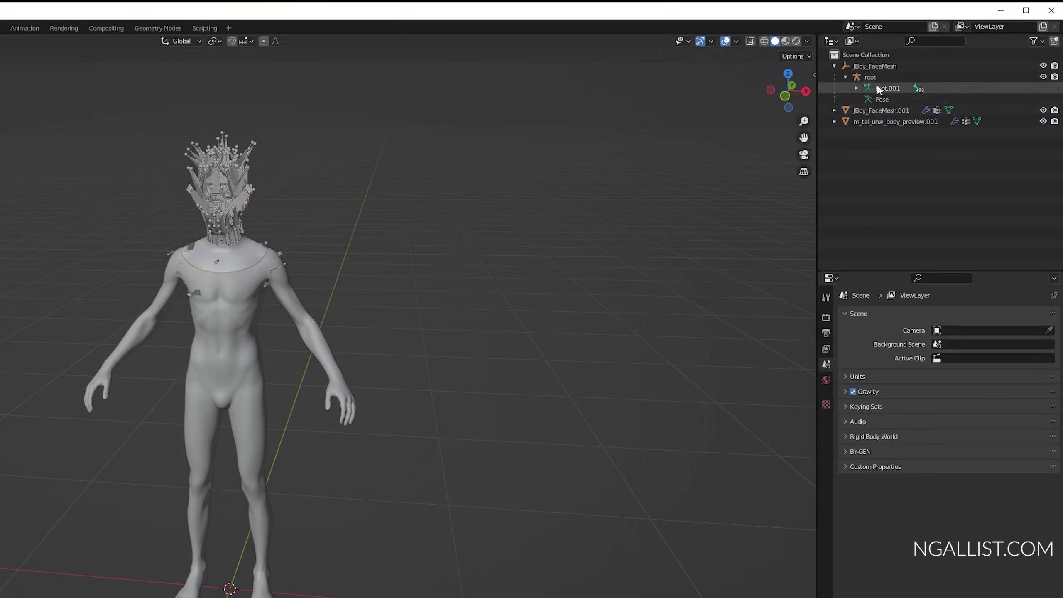
{"action": "left_click", "coordinate": [871, 67]}
{"action": "key", "text": "x"}
{"action": "left_click", "coordinate": [863, 88]}
{"action": "key", "text": "x"}
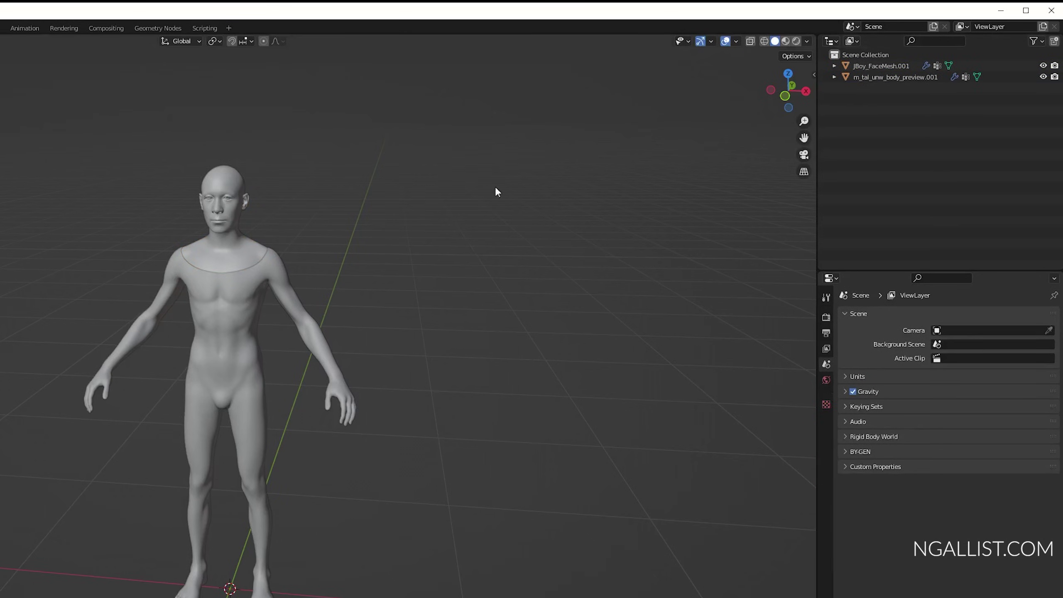
Join the JBoy_FaceMesh.001 face mesh into the m_tal_unw_body_preview.001 body mesh as one object
{"action": "left_click", "coordinate": [255, 243]}
{"action": "left_click", "coordinate": [225, 296], "text": "shift"}
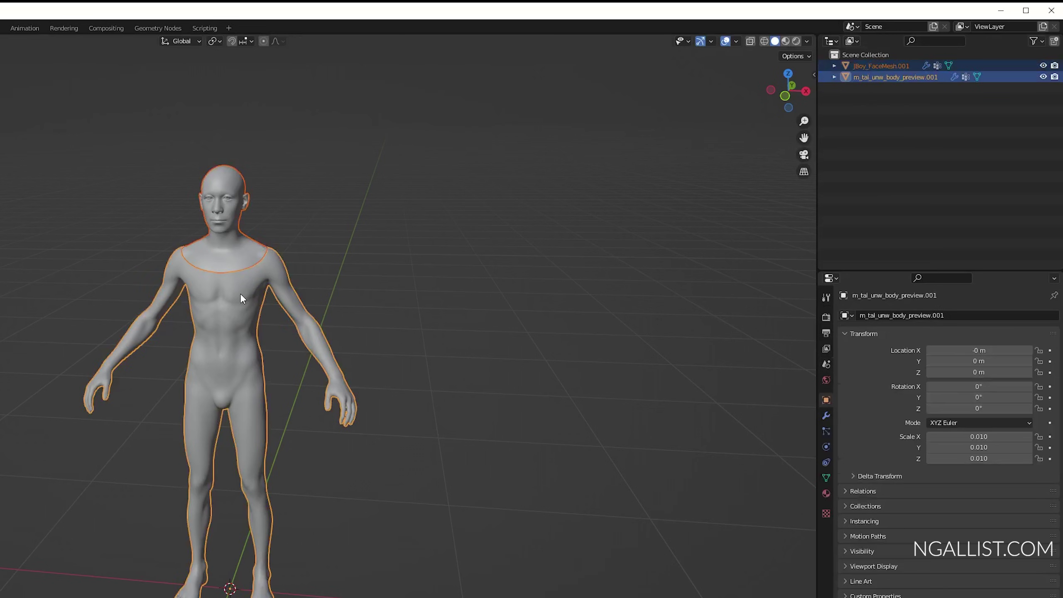
{"action": "key", "text": "ctrl+j"}
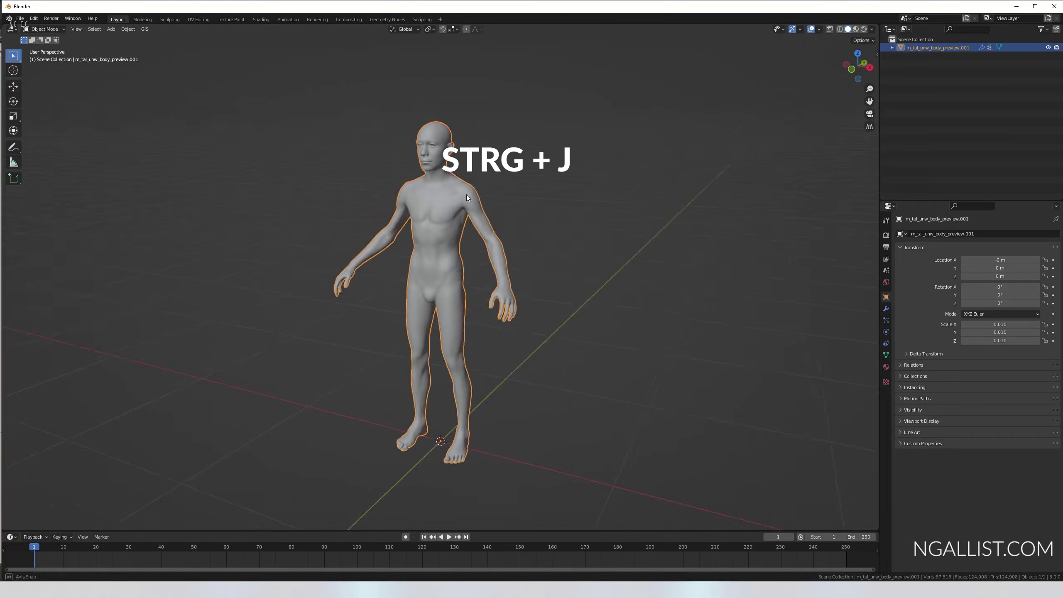
Set up an FBX export of the joined mesh in the Virtual_Jesus folder, limited to selected objects and the Mesh type
{"action": "middle_click_drag", "start_coordinate": [467, 194], "coordinate": [465, 312]}
{"action": "scroll", "coordinate": [485, 191], "scroll_direction": "up", "scroll_amount": 3}
{"action": "middle_click_drag", "start_coordinate": [465, 312], "coordinate": [429, 304]}
{"action": "scroll", "coordinate": [430, 292], "scroll_direction": "up", "scroll_amount": 4}
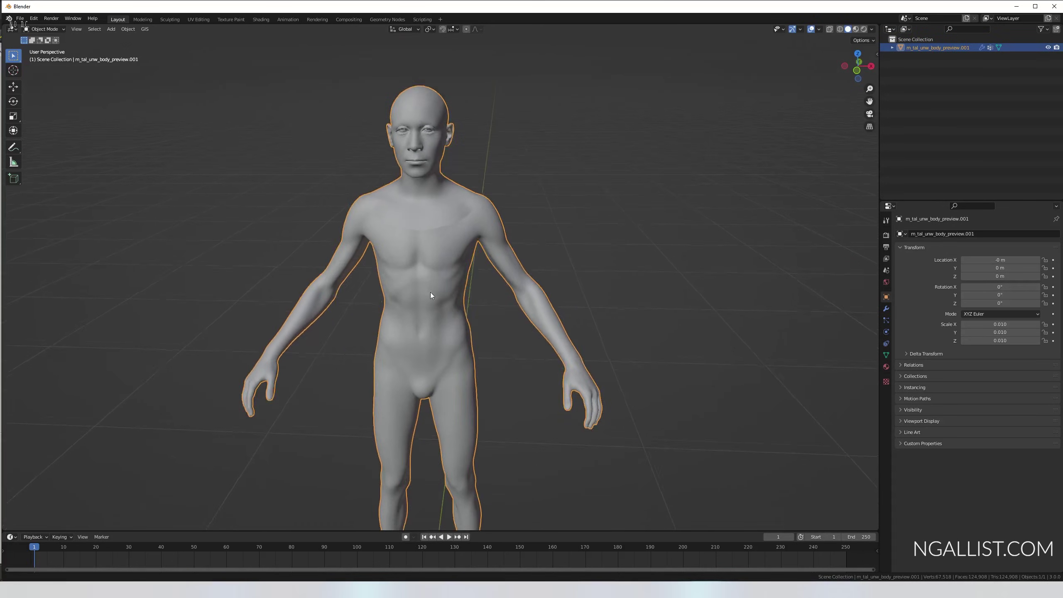
{"action": "scroll", "coordinate": [436, 233], "scroll_direction": "down", "scroll_amount": 3}
{"action": "left_click", "coordinate": [20, 18]}
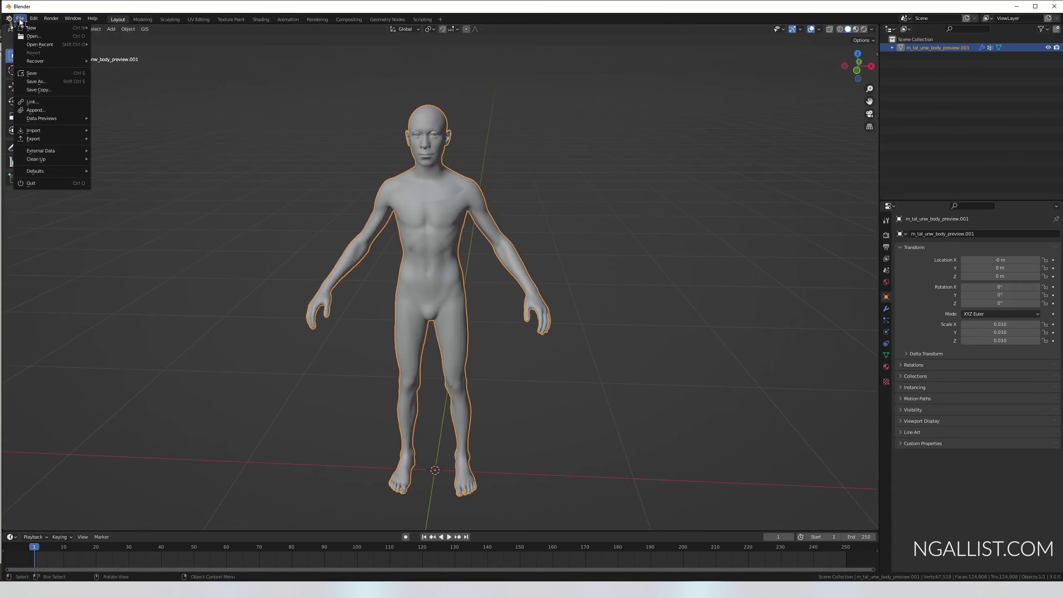
{"action": "mouse_move", "coordinate": [63, 139]}
{"action": "left_click", "coordinate": [123, 204]}
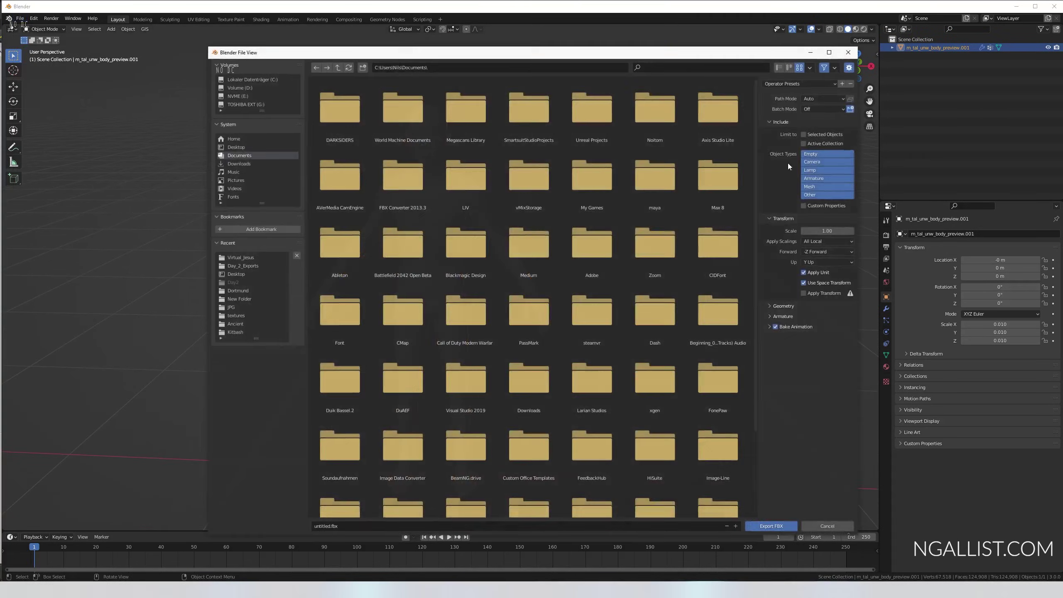
{"action": "left_click", "coordinate": [804, 134]}
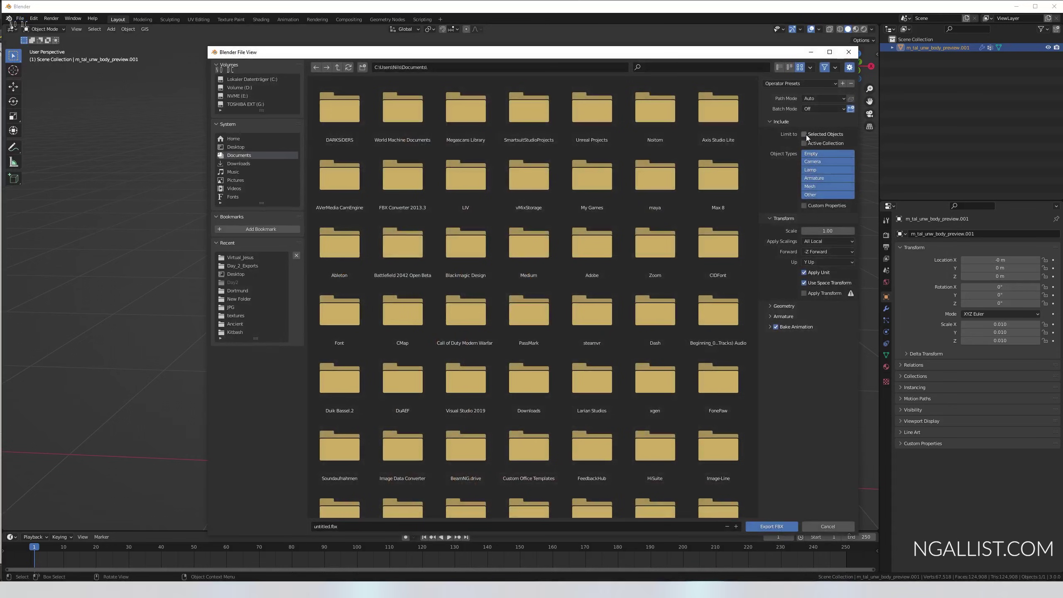
{"action": "left_click", "coordinate": [240, 258]}
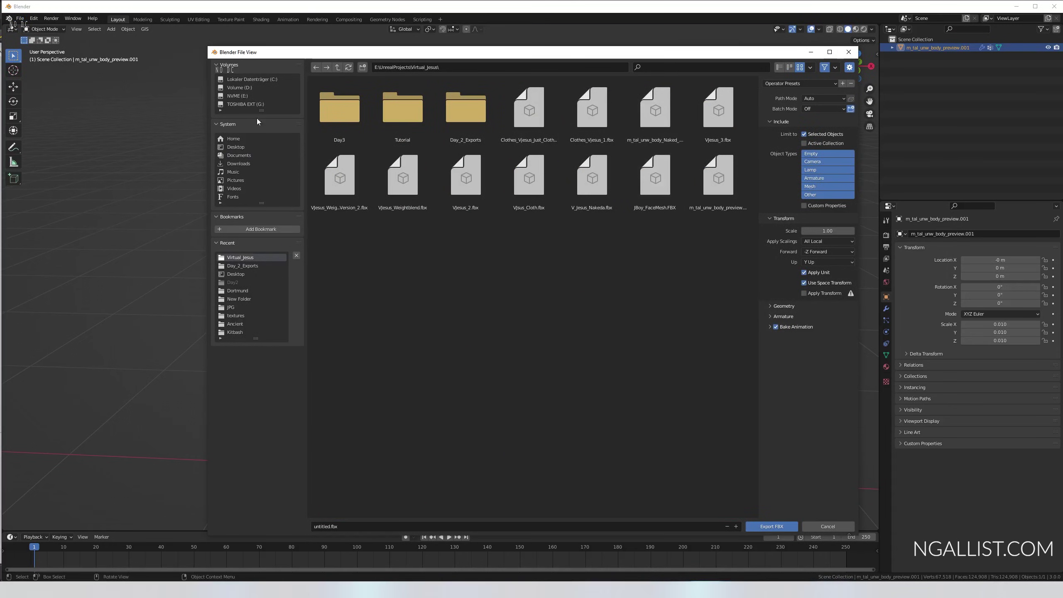
{"action": "left_click", "coordinate": [812, 188]}
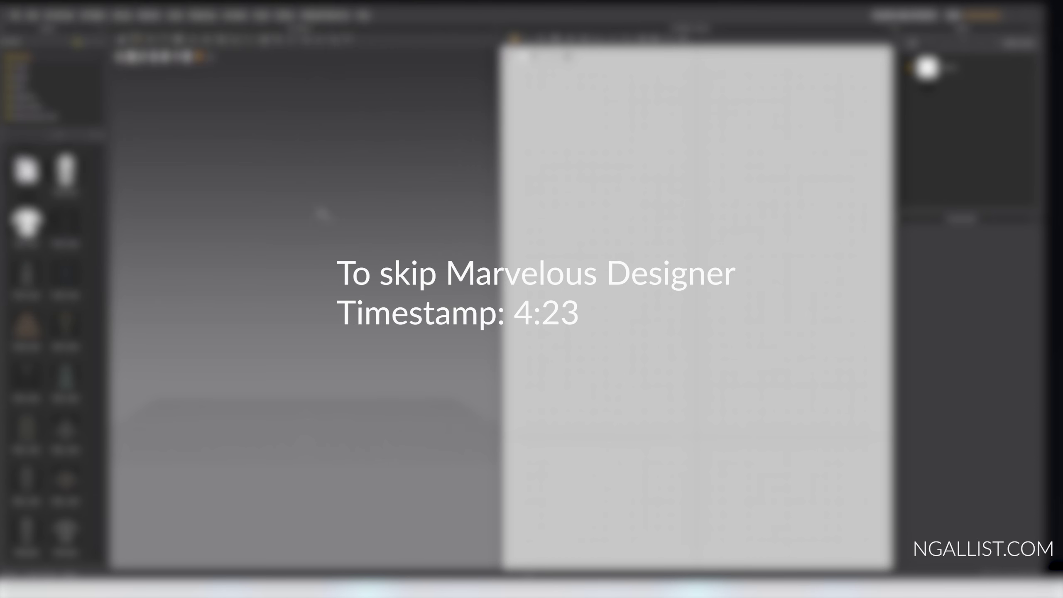
In Marvelous Designer, add V_Jesus_Nakeda.fbx from the Virtual_Jesus folder as the avatar, using the offered FBX import settings
{"action": "left_click", "coordinate": [16, 16]}
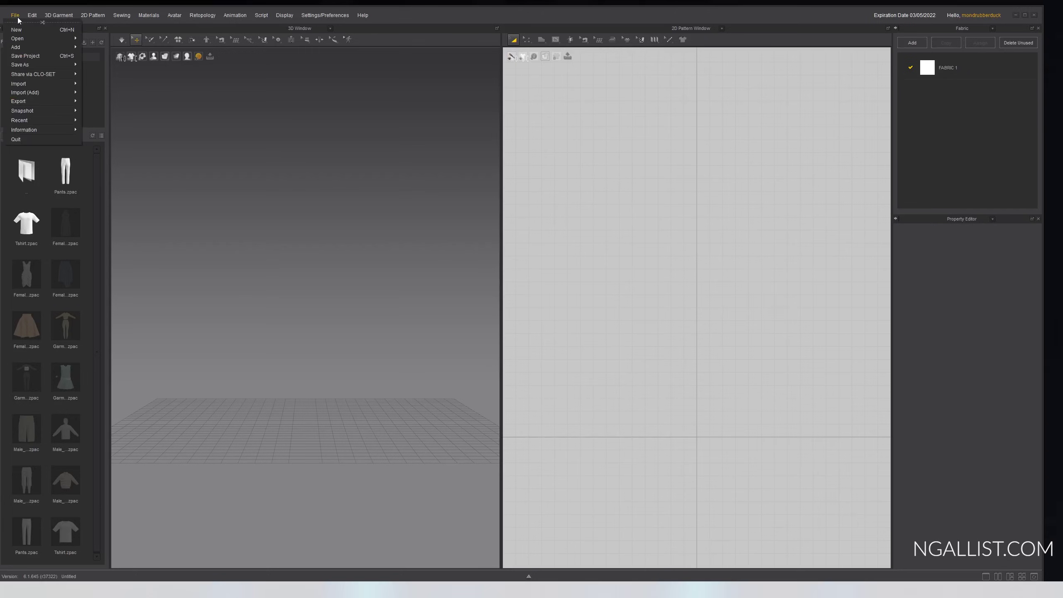
{"action": "mouse_move", "coordinate": [45, 92]}
{"action": "left_click", "coordinate": [101, 117]}
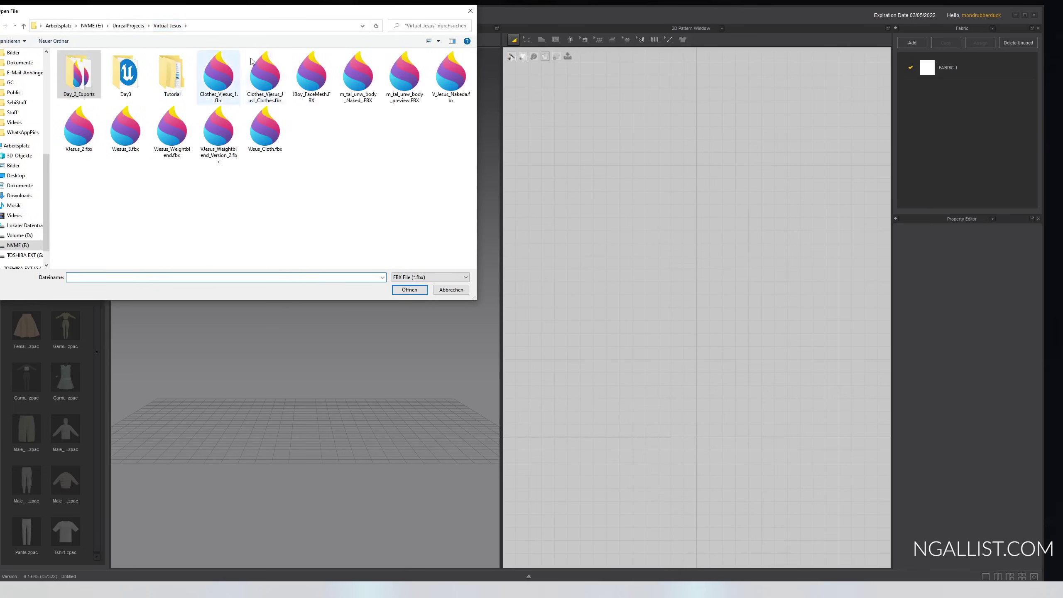
{"action": "key", "text": "alt+Tab"}
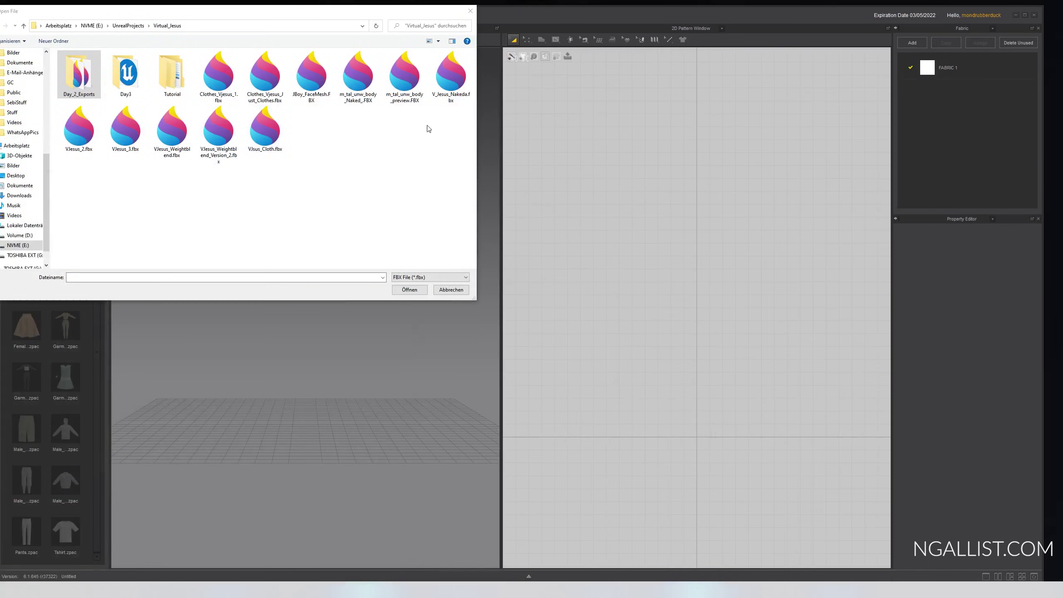
{"action": "double_click", "coordinate": [451, 80]}
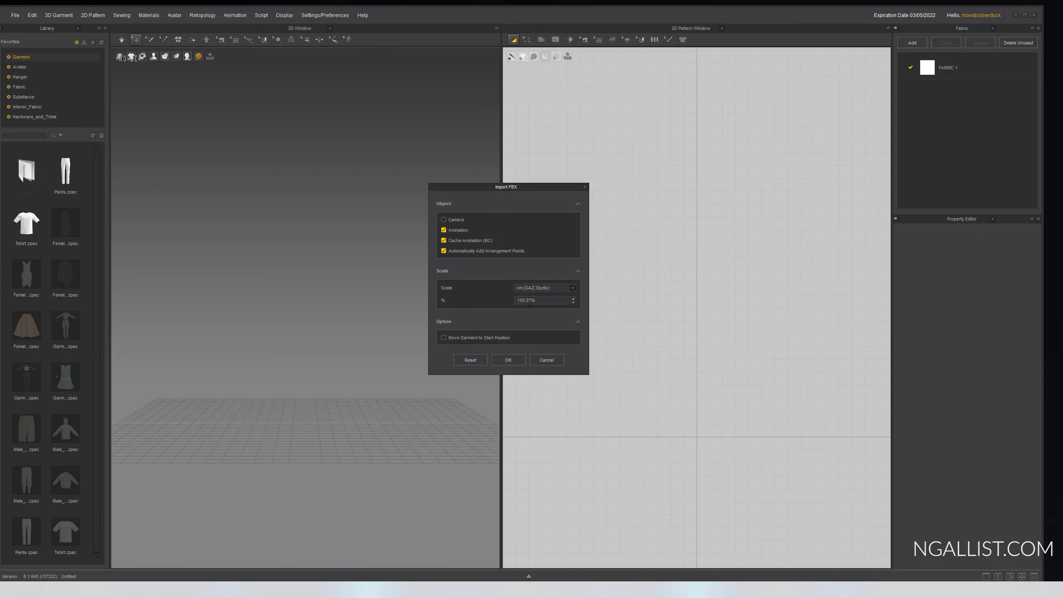
{"action": "left_click", "coordinate": [502, 361]}
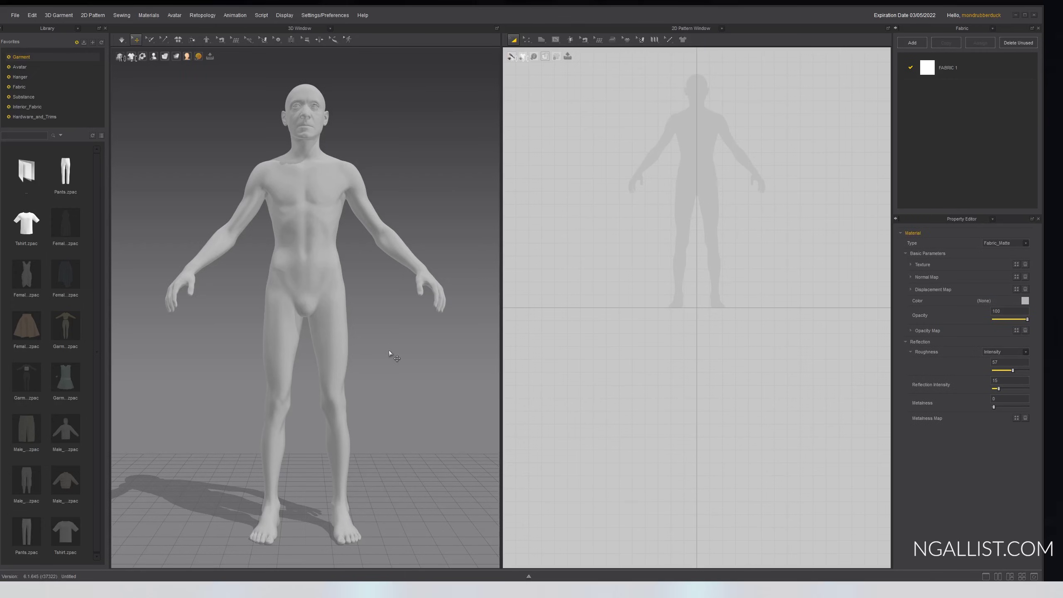
Load the Tshirt.zpac garment from the library onto the avatar
{"action": "scroll", "coordinate": [392, 352], "scroll_direction": "down", "scroll_amount": 4}
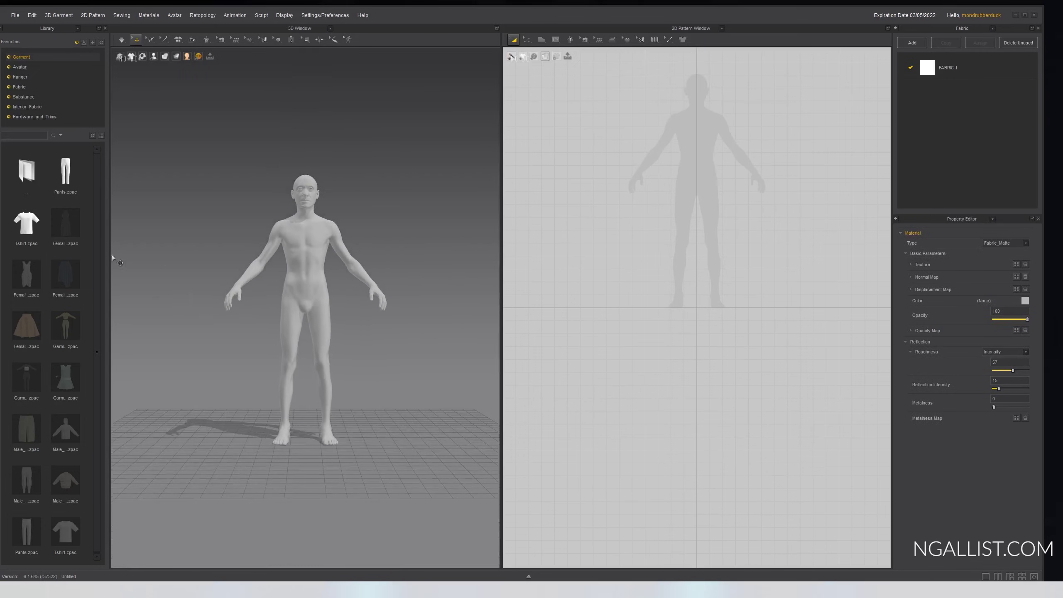
{"action": "left_click_drag", "start_coordinate": [297, 247], "coordinate": [297, 247]}
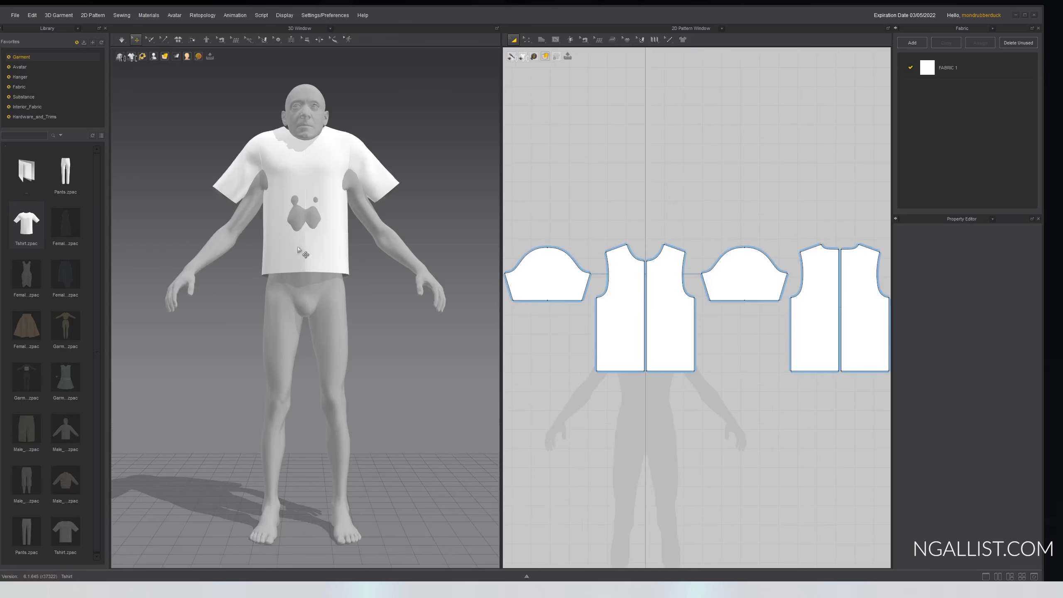
Select all the T-shirt's front, sleeve and back pieces and reset their 3D arrangement around the avatar
{"action": "left_click", "coordinate": [311, 150]}
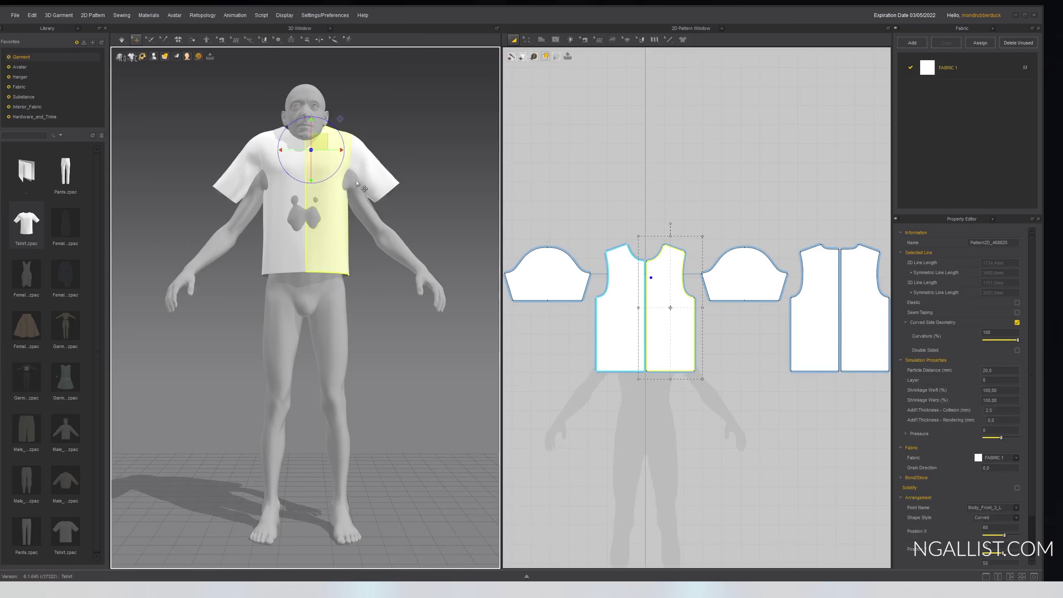
{"action": "left_click", "coordinate": [281, 187], "text": "shift"}
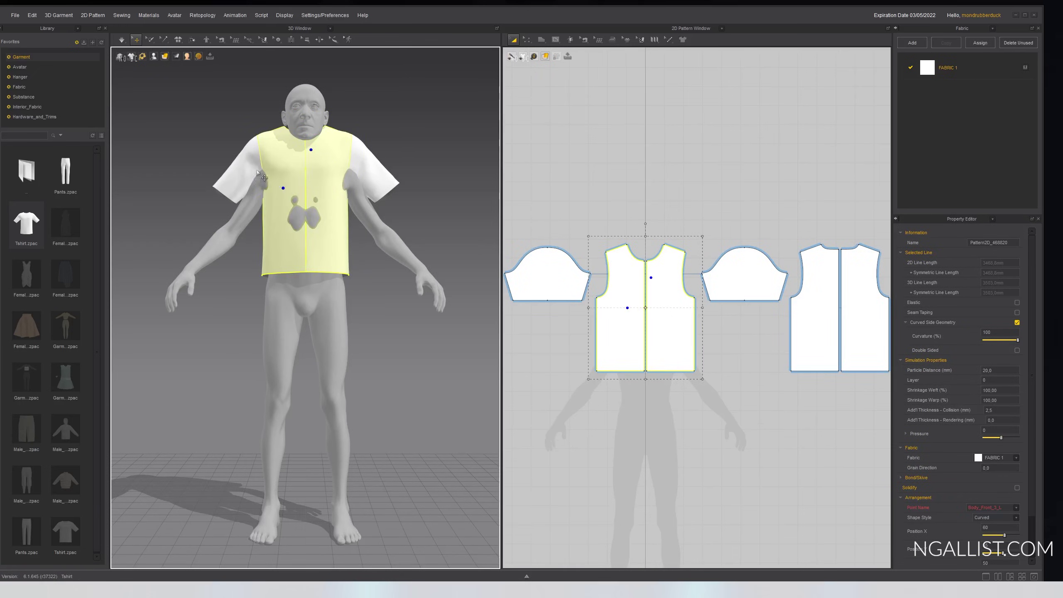
{"action": "left_click", "coordinate": [245, 164], "text": "shift"}
{"action": "left_click", "coordinate": [369, 171], "text": "shift"}
{"action": "right_click_drag", "start_coordinate": [222, 249], "coordinate": [375, 287]}
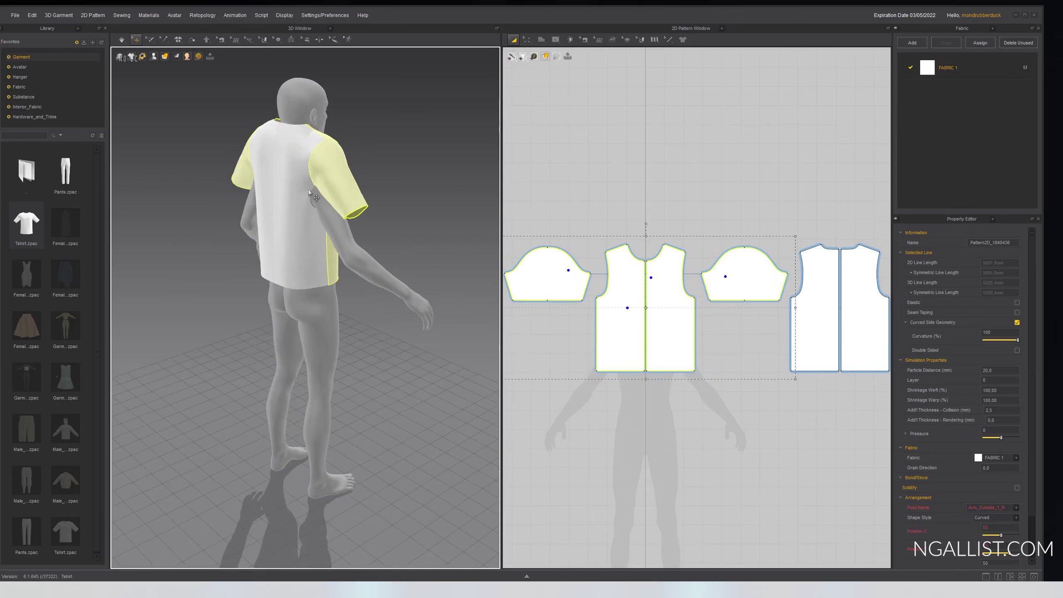
{"action": "left_click", "coordinate": [288, 178], "text": "shift"}
{"action": "left_click", "coordinate": [269, 156], "text": "shift"}
{"action": "right_click_drag", "start_coordinate": [386, 184], "coordinate": [250, 143]}
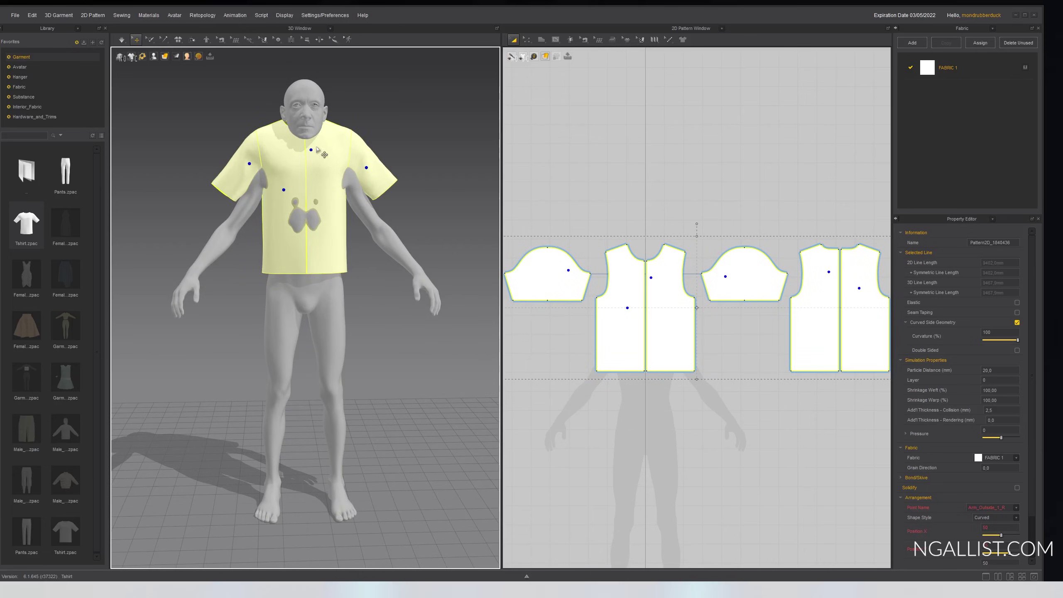
{"action": "left_click", "coordinate": [312, 149]}
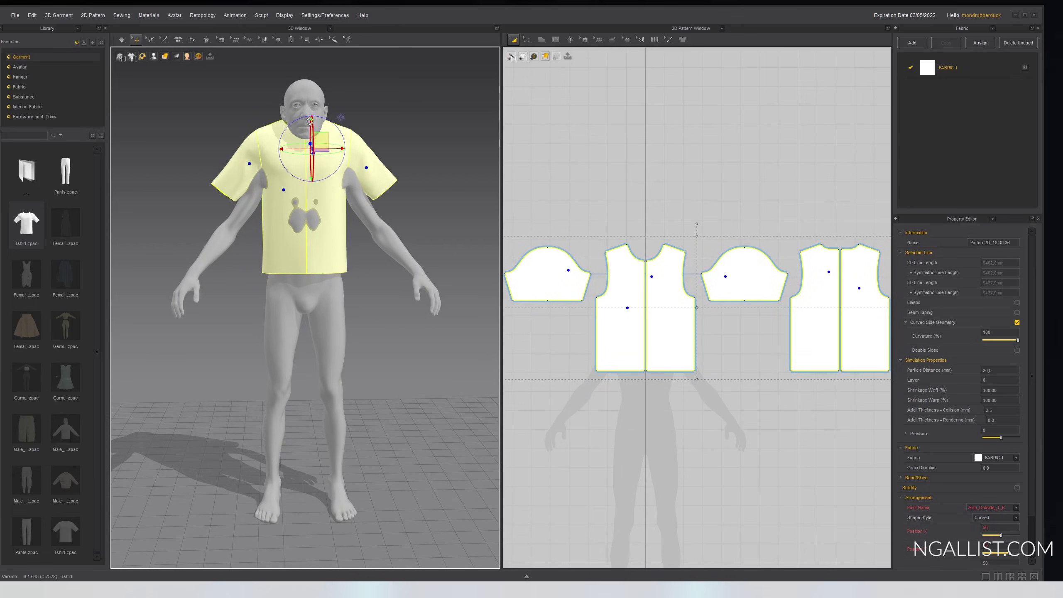
{"action": "right_click_drag", "start_coordinate": [313, 147], "coordinate": [309, 128]}
{"action": "left_click_drag", "start_coordinate": [310, 128], "coordinate": [321, 177]}
{"action": "key", "text": "ctrl+f"}
Simulate the T-shirt until it drapes on the avatar, stop the simulation and return to the front view
{"action": "right_click_drag", "start_coordinate": [338, 163], "coordinate": [406, 180]}
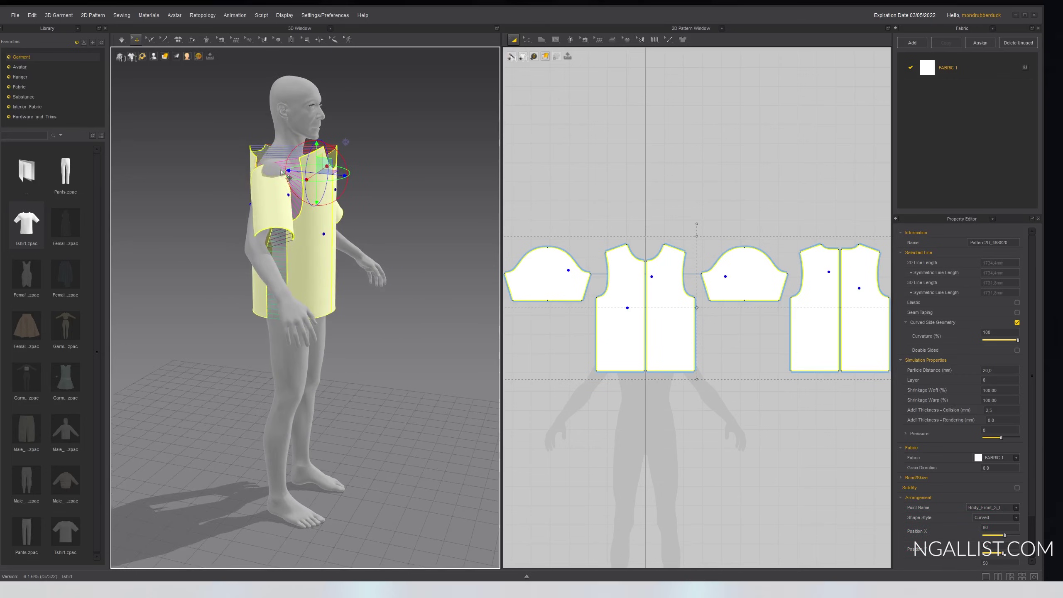
{"action": "left_click", "coordinate": [122, 41]}
{"action": "right_click_drag", "start_coordinate": [422, 221], "coordinate": [324, 214]}
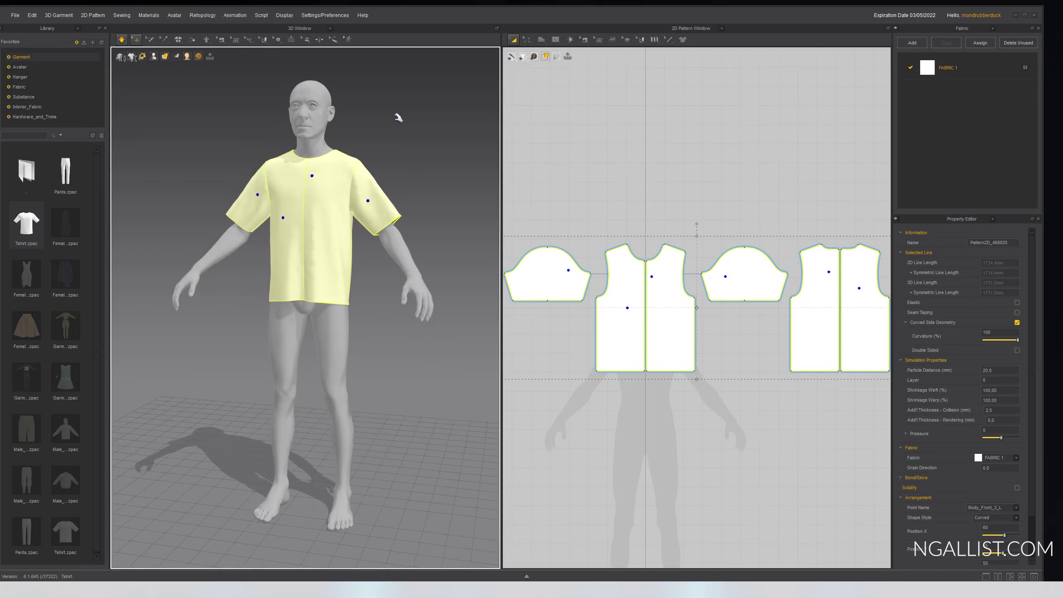
{"action": "left_click", "coordinate": [122, 41]}
{"action": "key", "text": "2"}
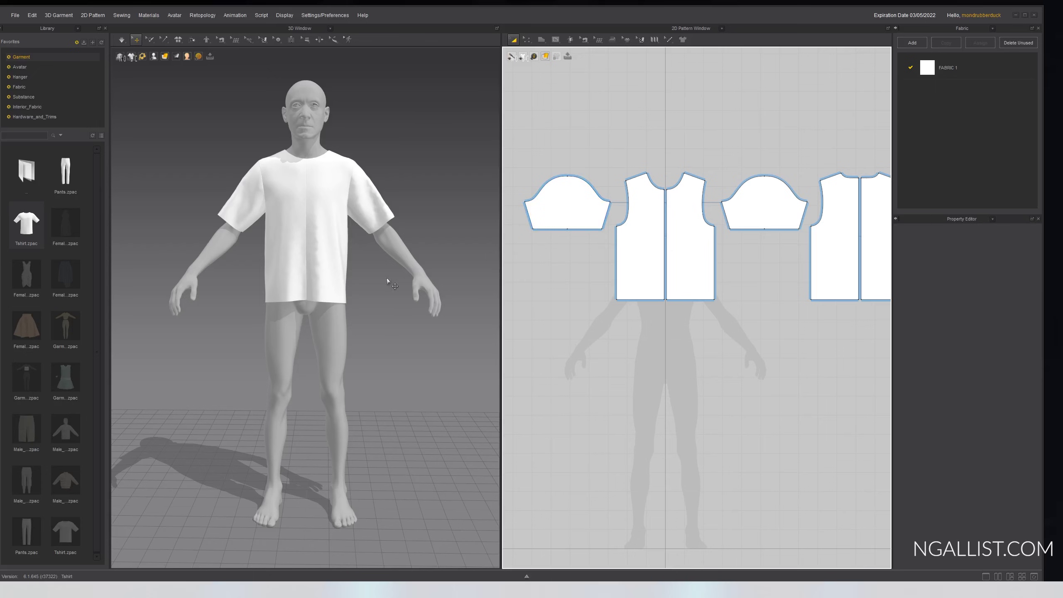
Lengthen both front panels with the Edit Pattern tool by moving their bottom hem down to about the avatar's knees
{"action": "left_click", "coordinate": [643, 290]}
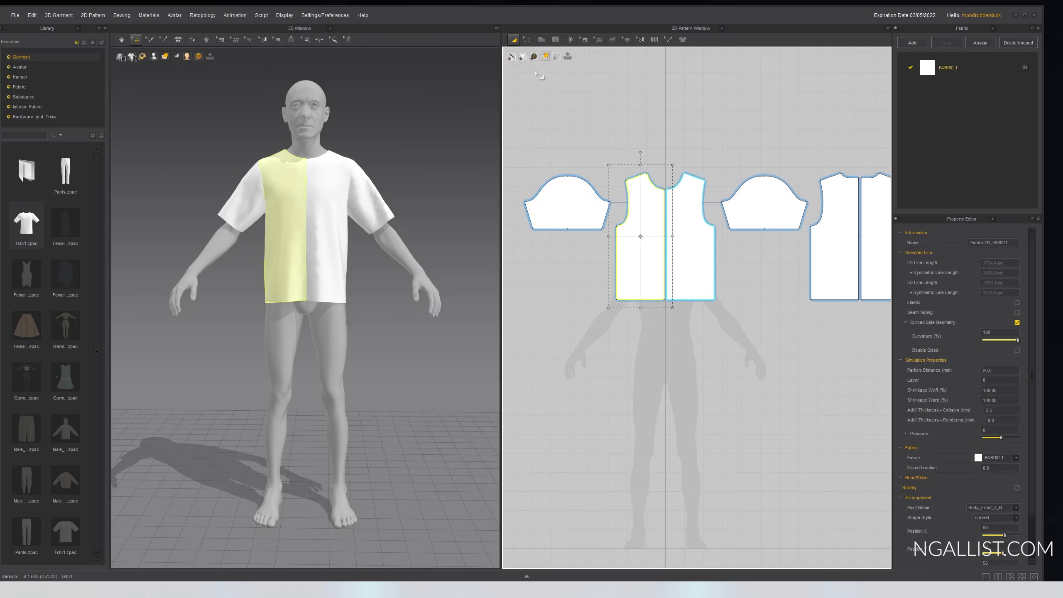
{"action": "left_click", "coordinate": [528, 40]}
{"action": "left_click", "coordinate": [553, 58]}
{"action": "left_click", "coordinate": [617, 300]}
{"action": "left_click_drag", "start_coordinate": [644, 301], "coordinate": [645, 388]}
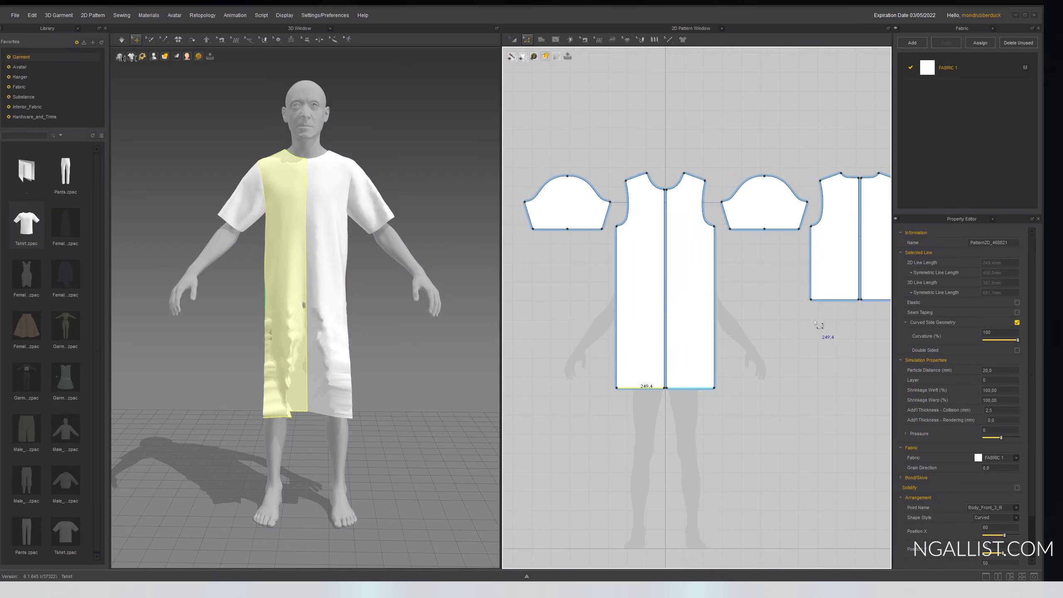
Lengthen both back panels by moving their bottom hem down to match the front panels
{"action": "right_click", "coordinate": [787, 305]}
{"action": "middle_click_drag", "start_coordinate": [764, 295], "coordinate": [696, 290]}
{"action": "left_click_drag", "start_coordinate": [773, 294], "coordinate": [773, 382]}
Select all pieces of the lengthened shirt, reset their 3D arrangement and simulate the garment onto the avatar
{"action": "middle_click_drag", "start_coordinate": [254, 378], "coordinate": [309, 378]}
{"action": "right_click_drag", "start_coordinate": [275, 367], "coordinate": [339, 370]}
{"action": "key", "text": "a"}
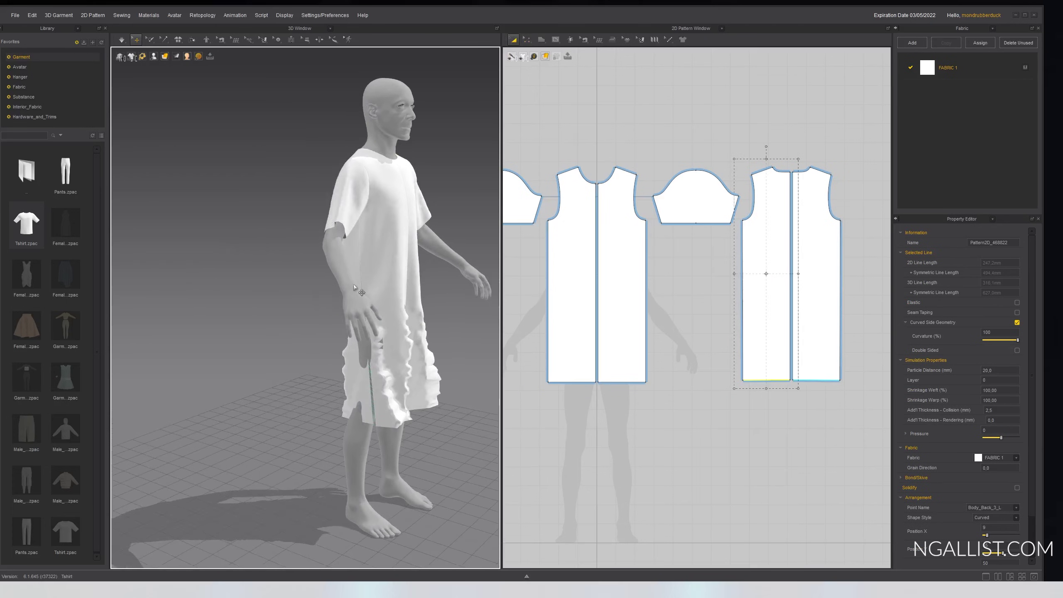
{"action": "left_click", "coordinate": [349, 215]}
{"action": "key", "text": "ctrl+a"}
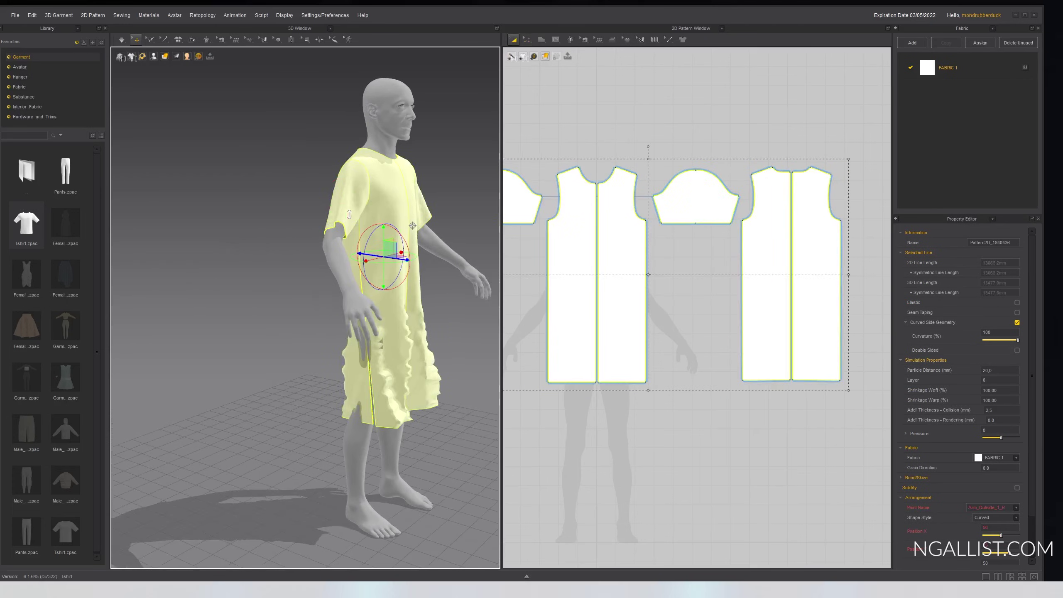
{"action": "key", "text": "ctrl+f"}
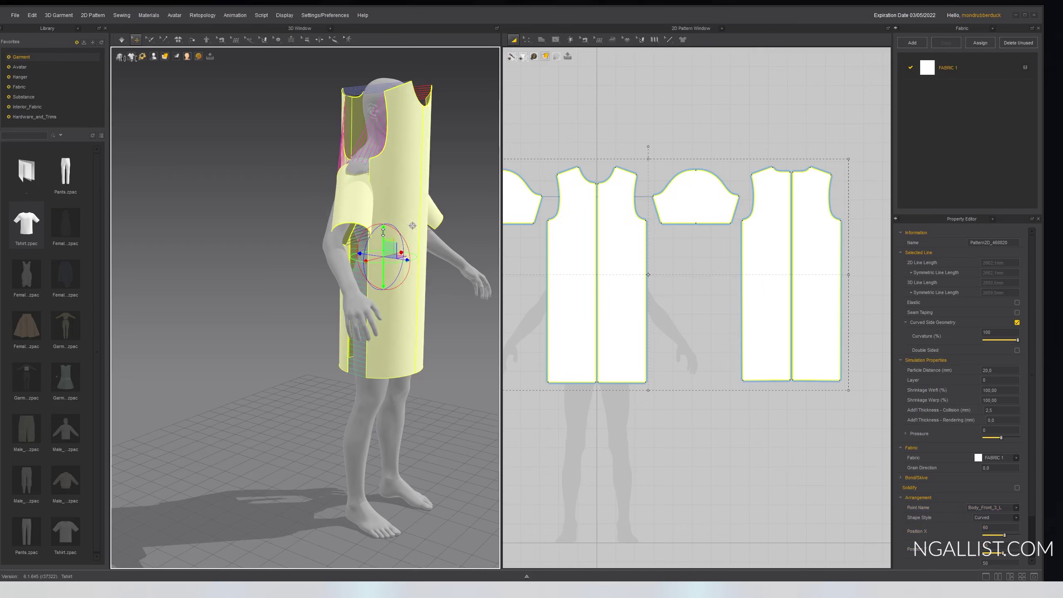
{"action": "key", "text": "space"}
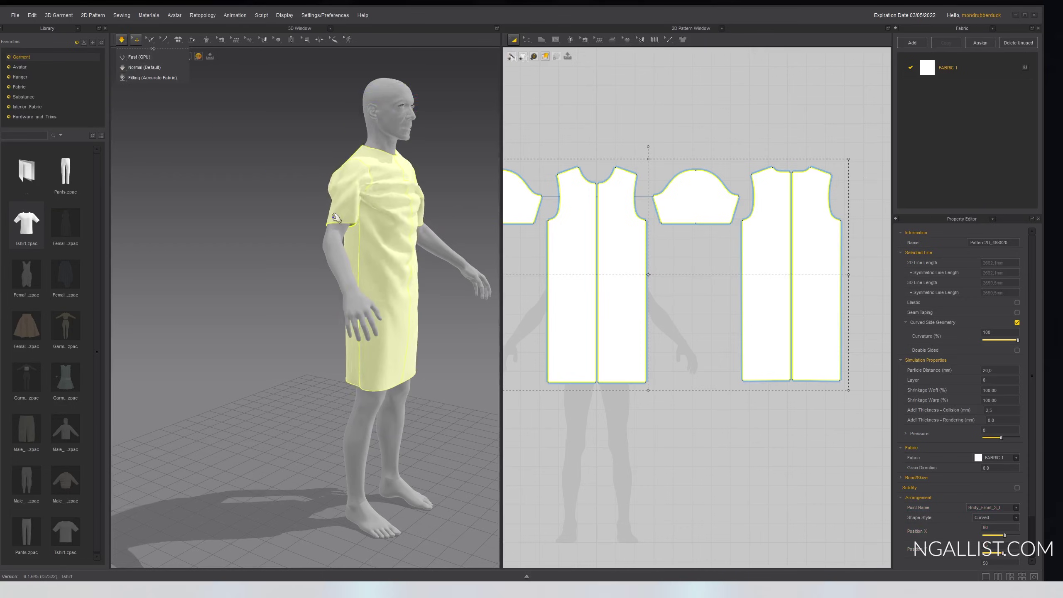
Pull on the lower front of the long shirt during simulation to settle the fabric around the body
{"action": "right_click_drag", "start_coordinate": [336, 218], "coordinate": [276, 237]}
{"action": "scroll", "coordinate": [396, 339], "scroll_direction": "up", "scroll_amount": 2}
{"action": "left_click_drag", "start_coordinate": [396, 339], "coordinate": [406, 380]}
{"action": "right_click_drag", "start_coordinate": [407, 380], "coordinate": [397, 357]}
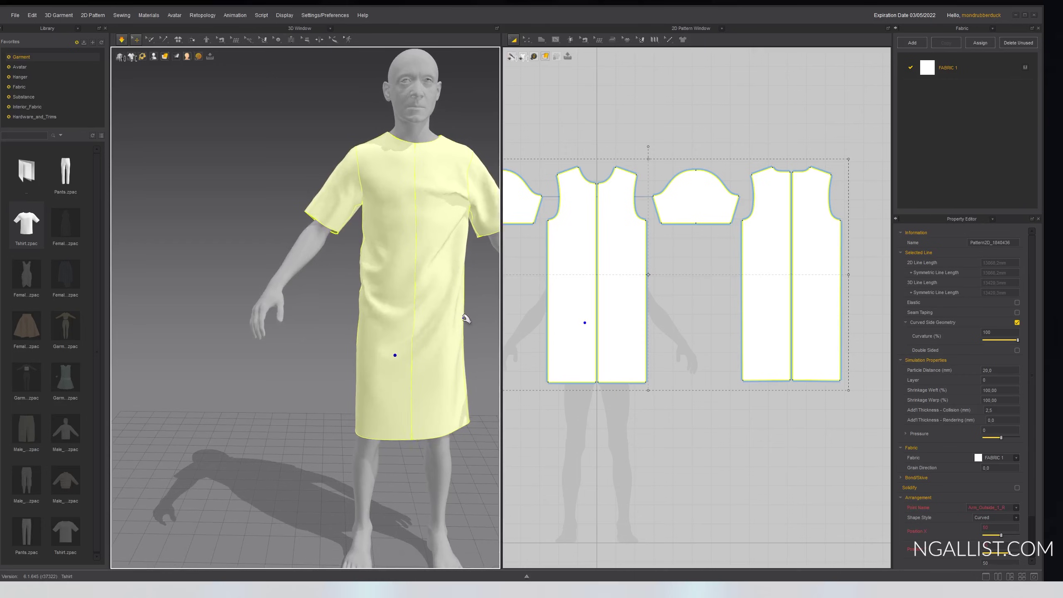
{"action": "right_click_drag", "start_coordinate": [465, 319], "coordinate": [366, 317]}
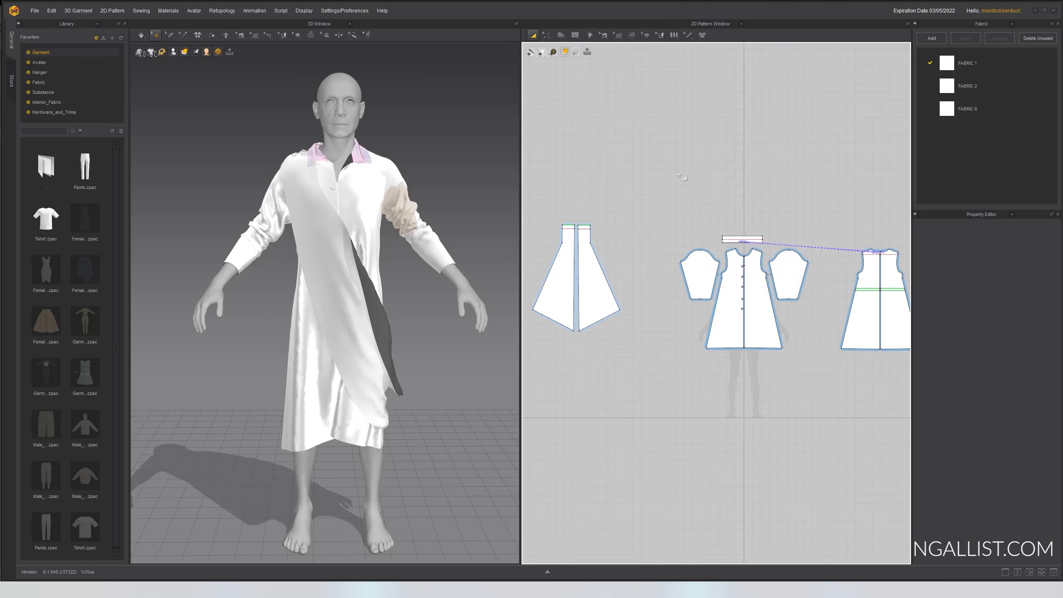
{"action": "right_click_drag", "start_coordinate": [746, 212], "coordinate": [675, 192]}
{"action": "middle_click_drag", "start_coordinate": [628, 179], "coordinate": [705, 180]}
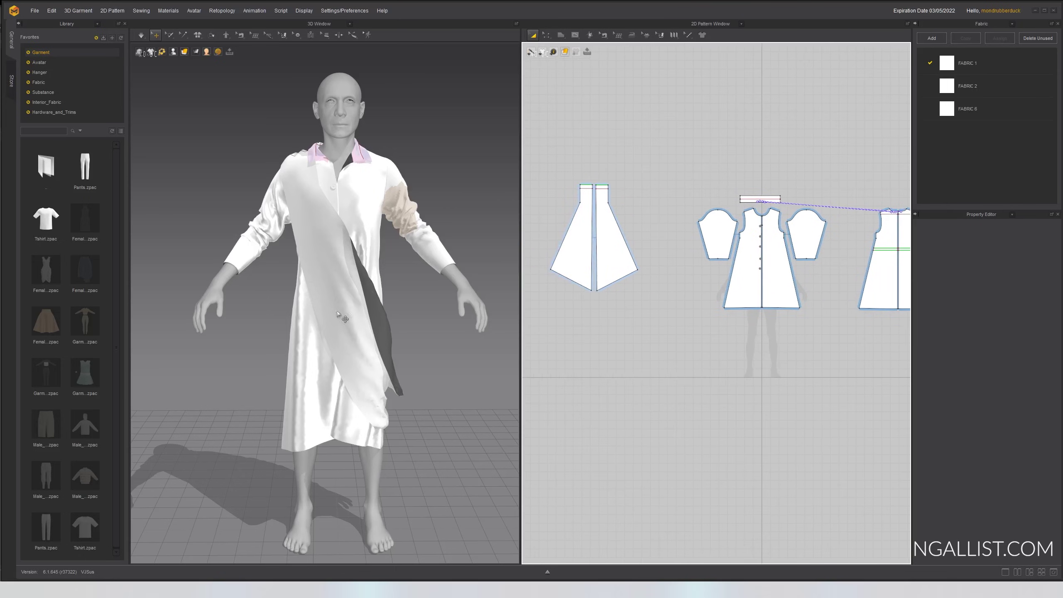
Set up an FBX export of the garment named 123 in the Virtual_Jesus folder, as a single object with Thick geometry
{"action": "mouse_move", "coordinate": [233, 375]}
{"action": "right_mouse_down"}
{"action": "mouse_move", "coordinate": [293, 372]}
{"action": "mouse_move", "coordinate": [236, 373]}
{"action": "right_mouse_up"}
{"action": "left_click", "coordinate": [35, 11]}
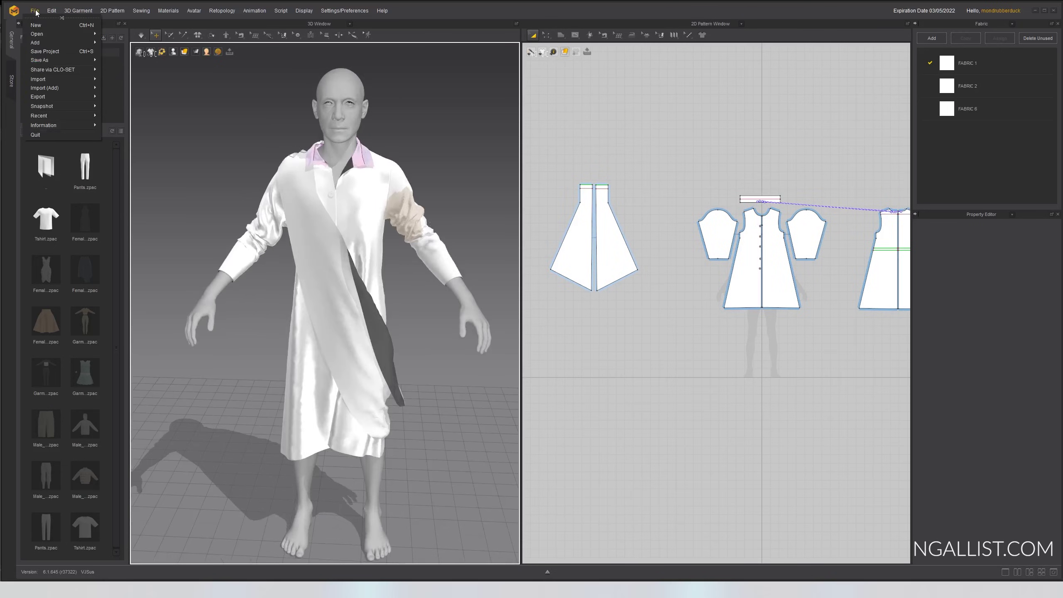
{"action": "mouse_move", "coordinate": [74, 100]}
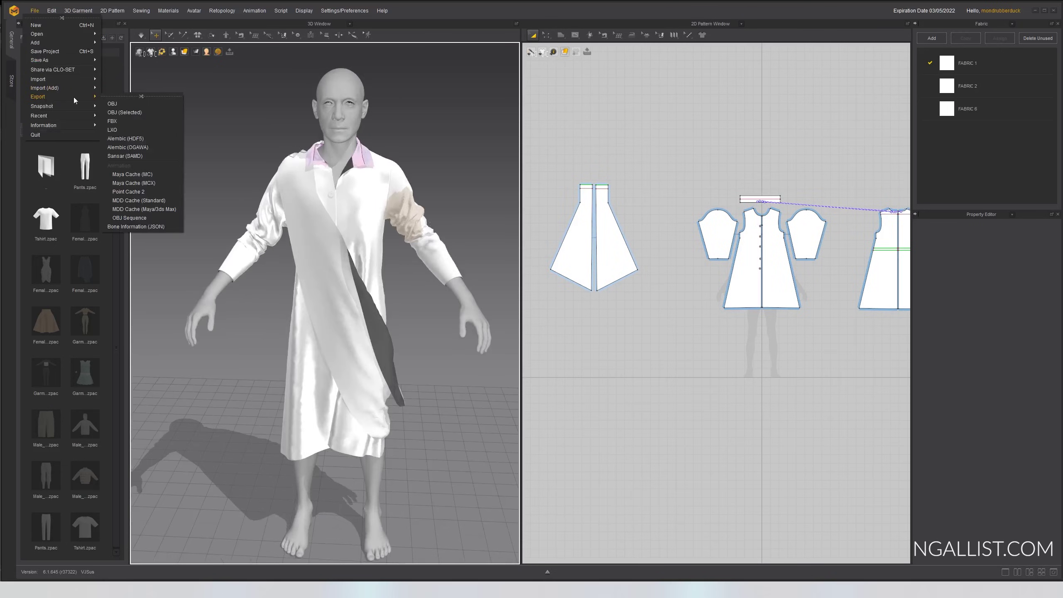
{"action": "left_click", "coordinate": [121, 123]}
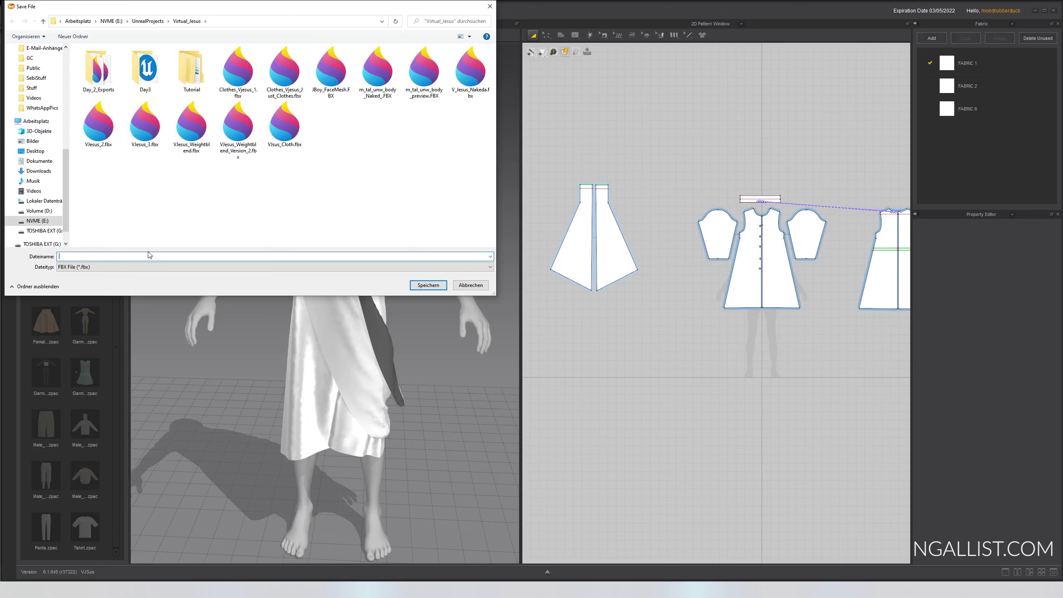
{"action": "left_click", "coordinate": [428, 285]}
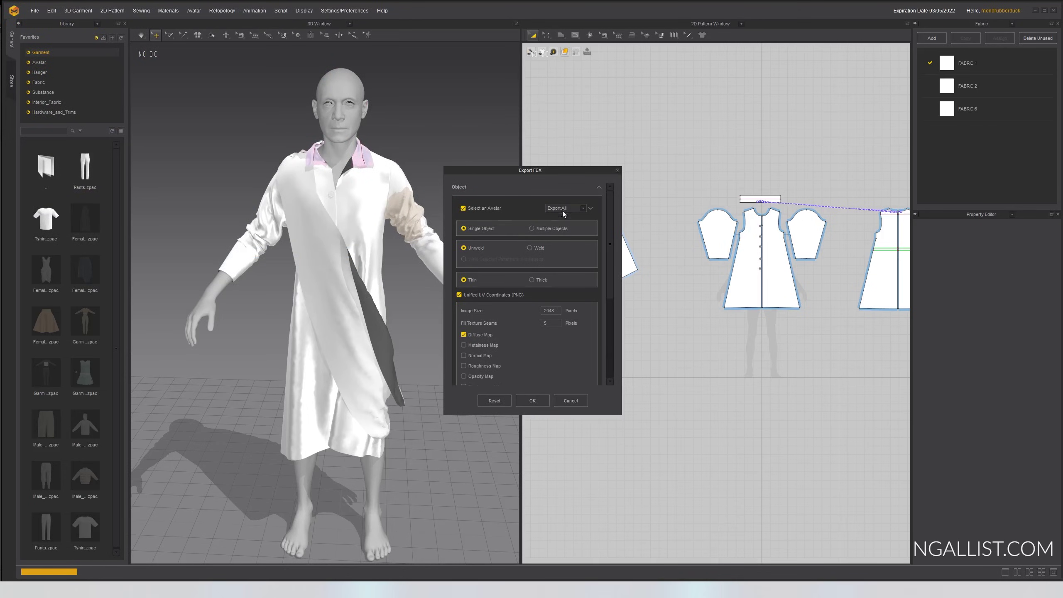
{"action": "left_click", "coordinate": [532, 280]}
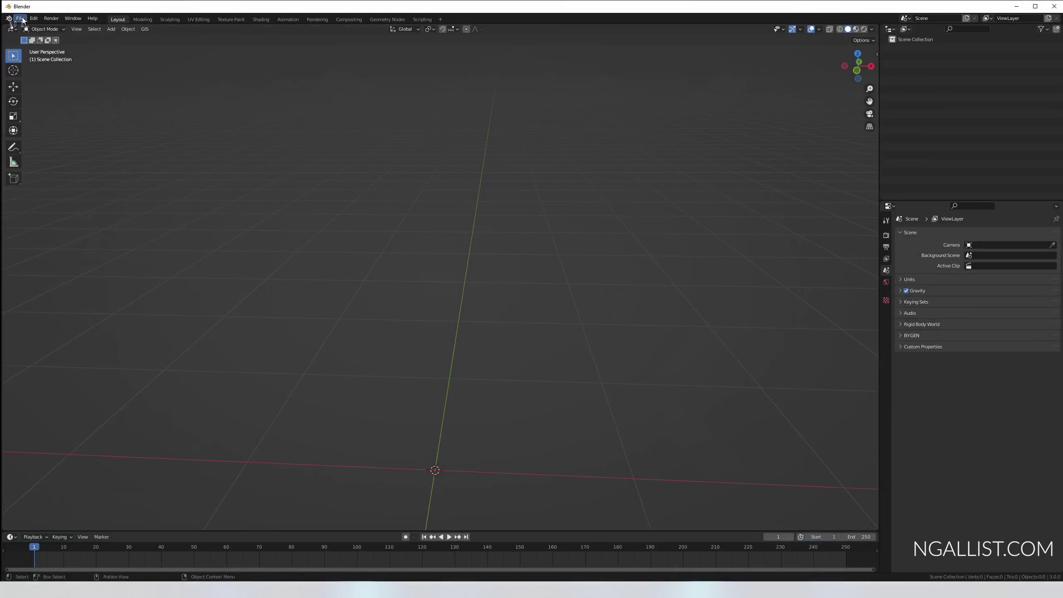
Switch to Blender and open the FBX import browser at the Virtual_Jesus folder
{"action": "left_click", "coordinate": [19, 19]}
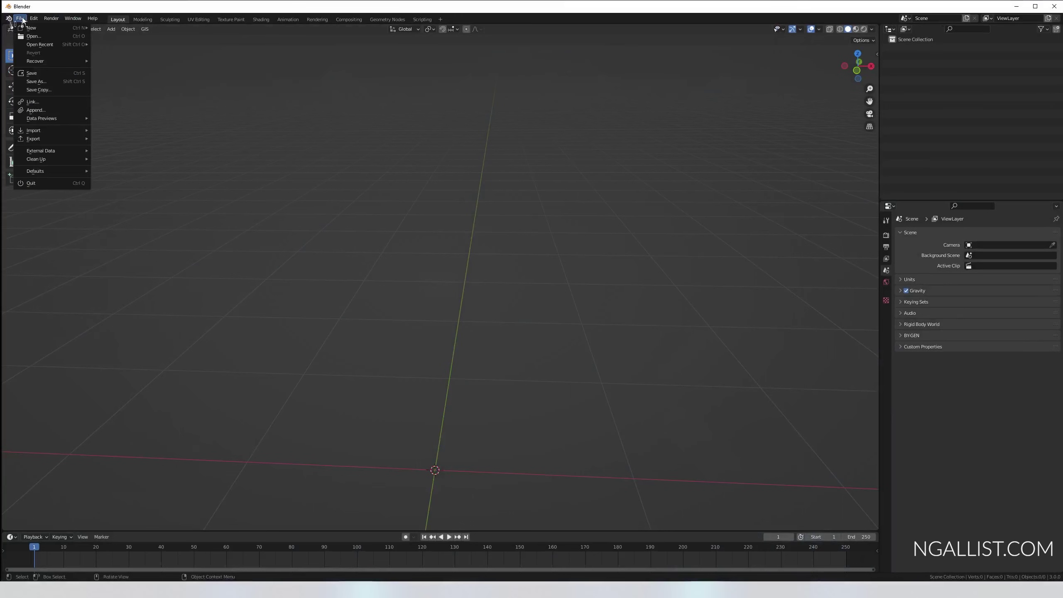
{"action": "mouse_move", "coordinate": [68, 130]}
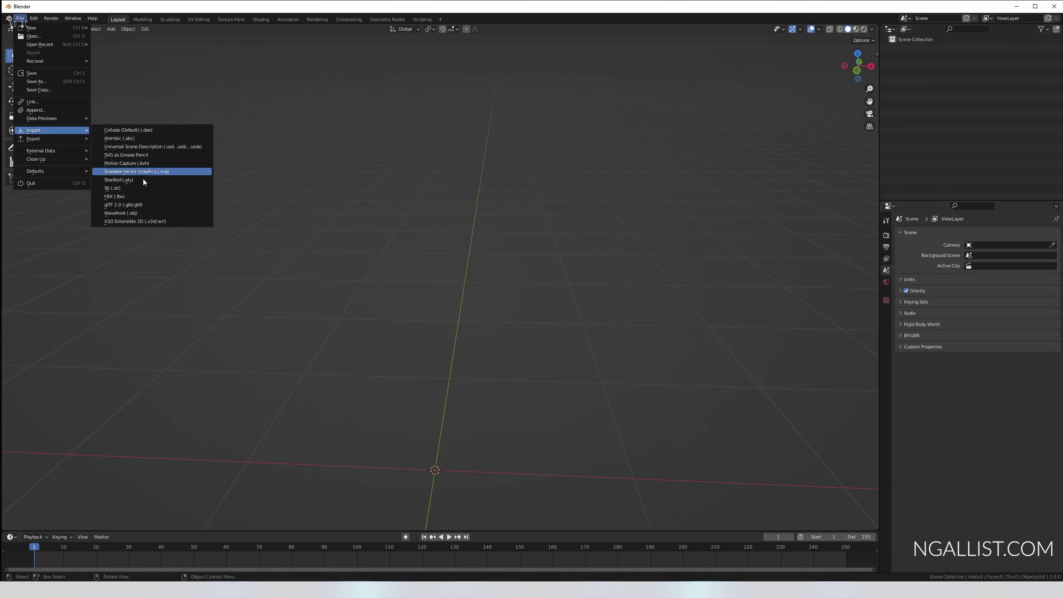
{"action": "left_click", "coordinate": [123, 197]}
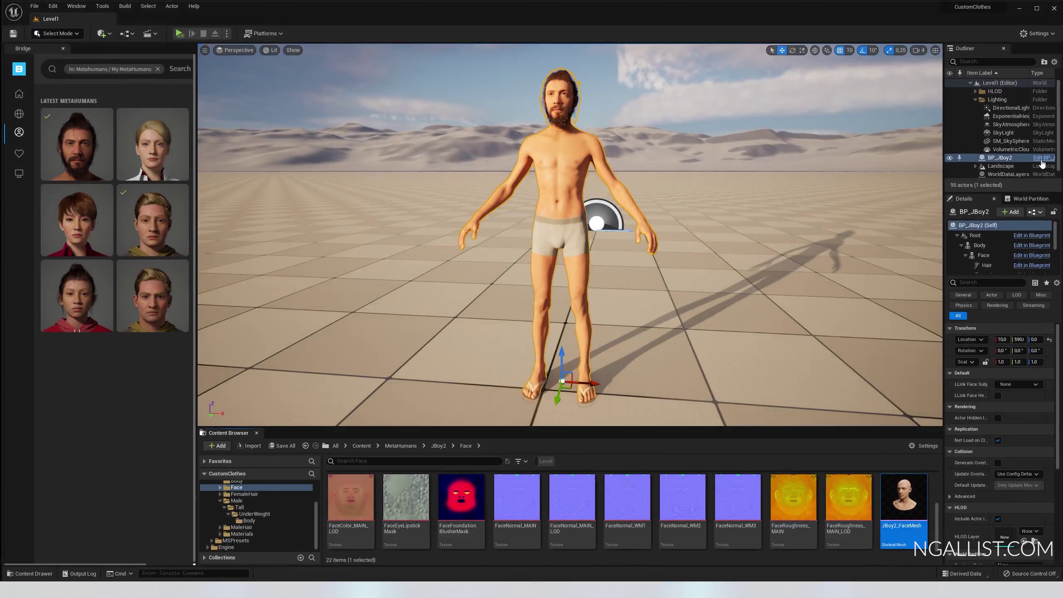
Switch to Unreal Engine and examine the skeletal meshes assigned to the Face, Body and Torso components of BP_JBoy2
{"action": "left_click", "coordinate": [1042, 159]}
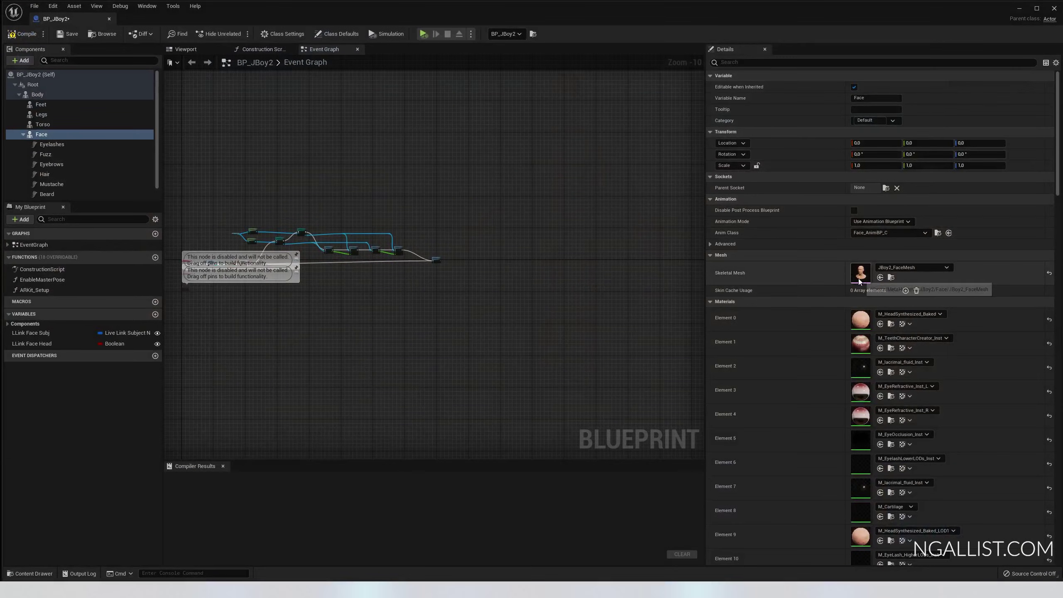
{"action": "left_click", "coordinate": [38, 95]}
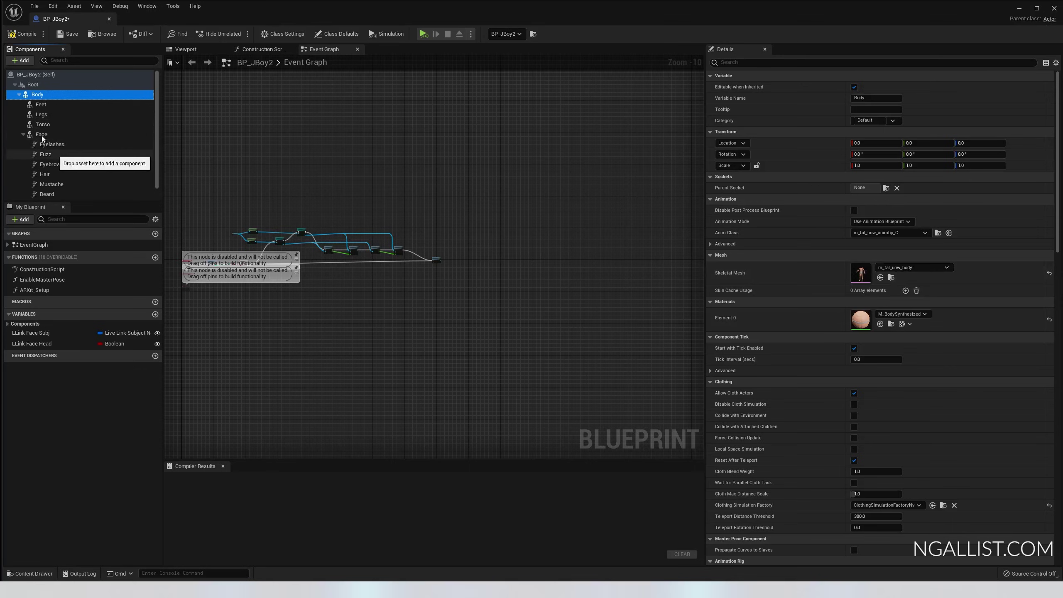
{"action": "left_click", "coordinate": [48, 124]}
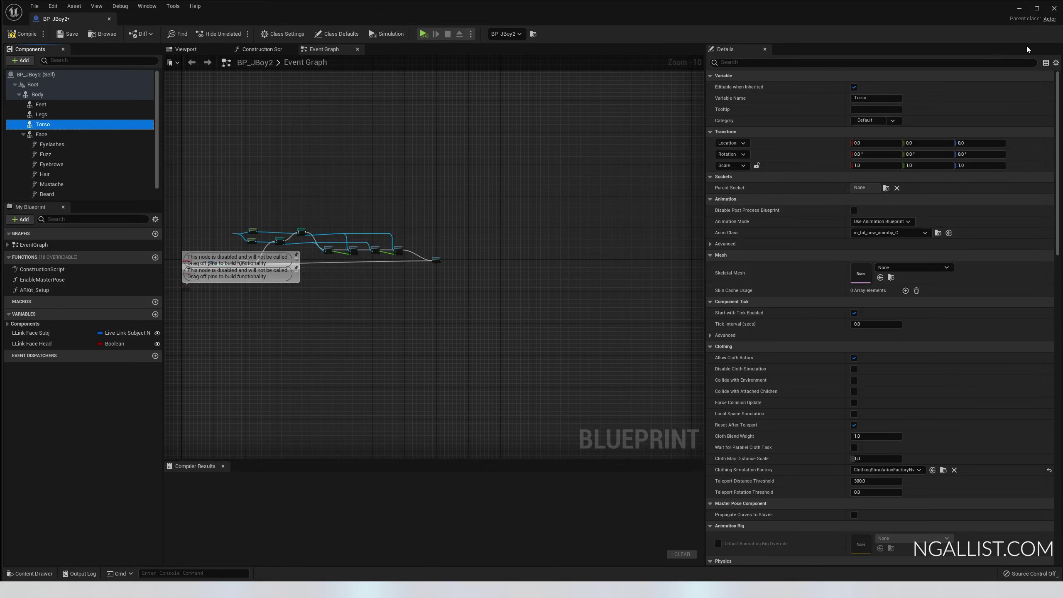
{"action": "left_click", "coordinate": [1019, 9]}
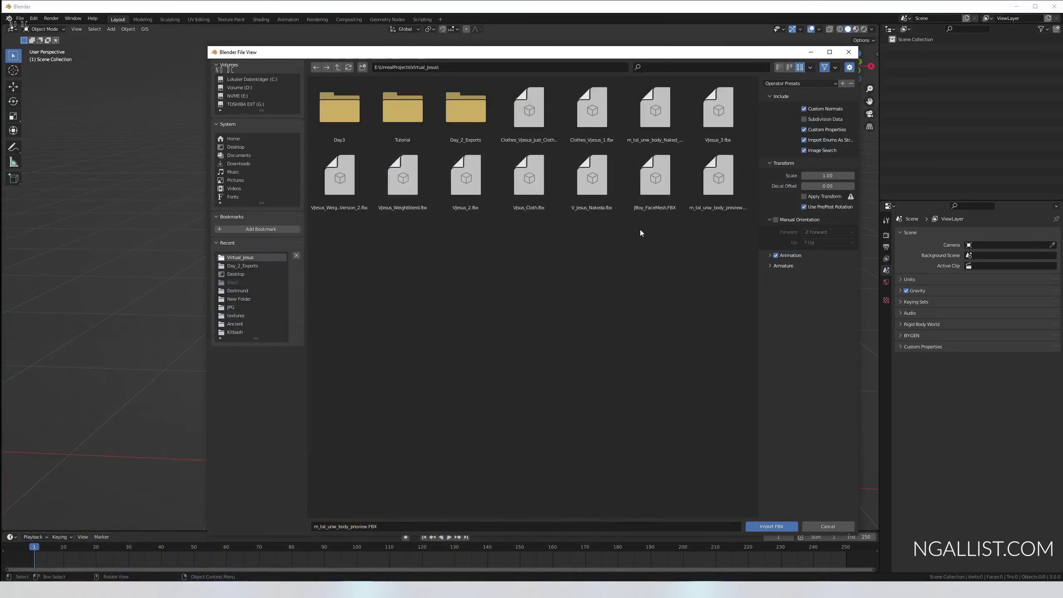
In Blender, import the body m_tal_unw_body_preview.FBX and the garment Vjesus_Cloth_Version3.fbx from the Day_2_Exports folder
{"action": "double_click", "coordinate": [714, 195]}
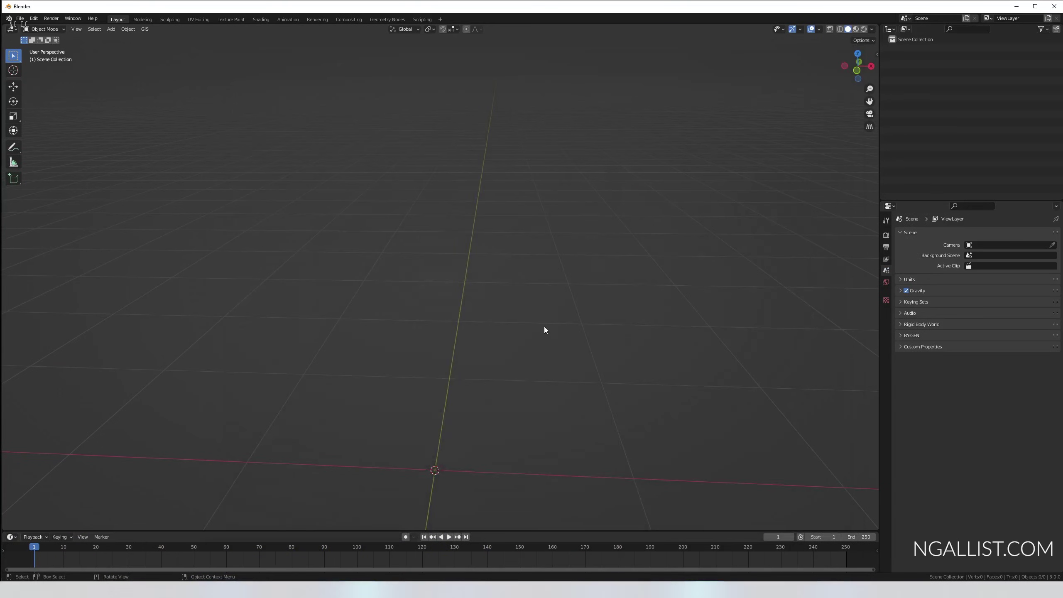
{"action": "mouse_move", "coordinate": [519, 343]}
{"action": "middle_mouse_down"}
{"action": "mouse_move", "coordinate": [613, 331]}
{"action": "mouse_move", "coordinate": [492, 341]}
{"action": "mouse_move", "coordinate": [533, 336]}
{"action": "mouse_move", "coordinate": [517, 337]}
{"action": "mouse_move", "coordinate": [521, 351]}
{"action": "middle_mouse_up"}
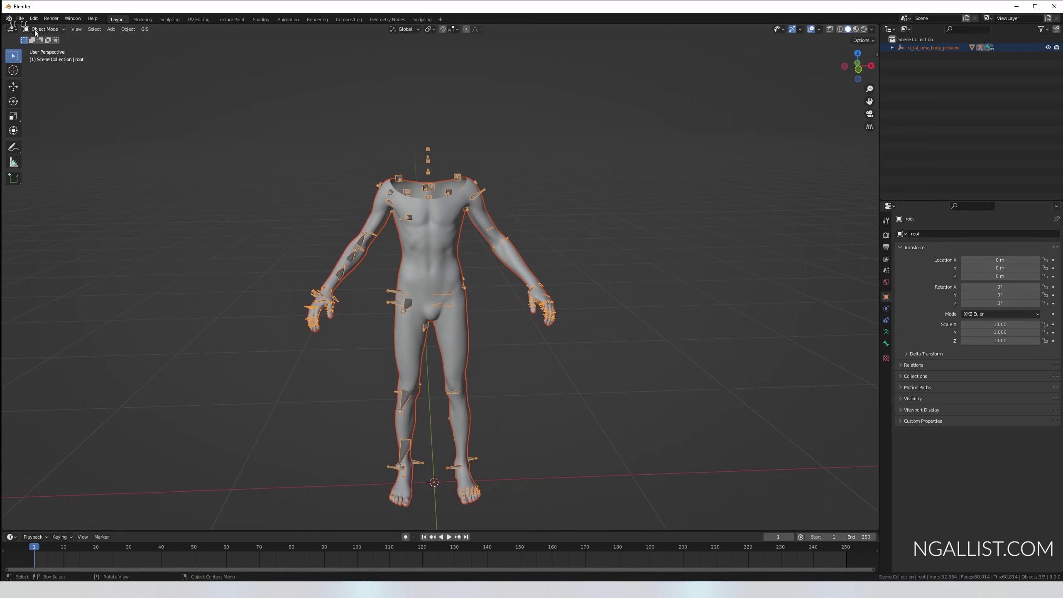
{"action": "left_click", "coordinate": [20, 18]}
{"action": "mouse_move", "coordinate": [68, 133]}
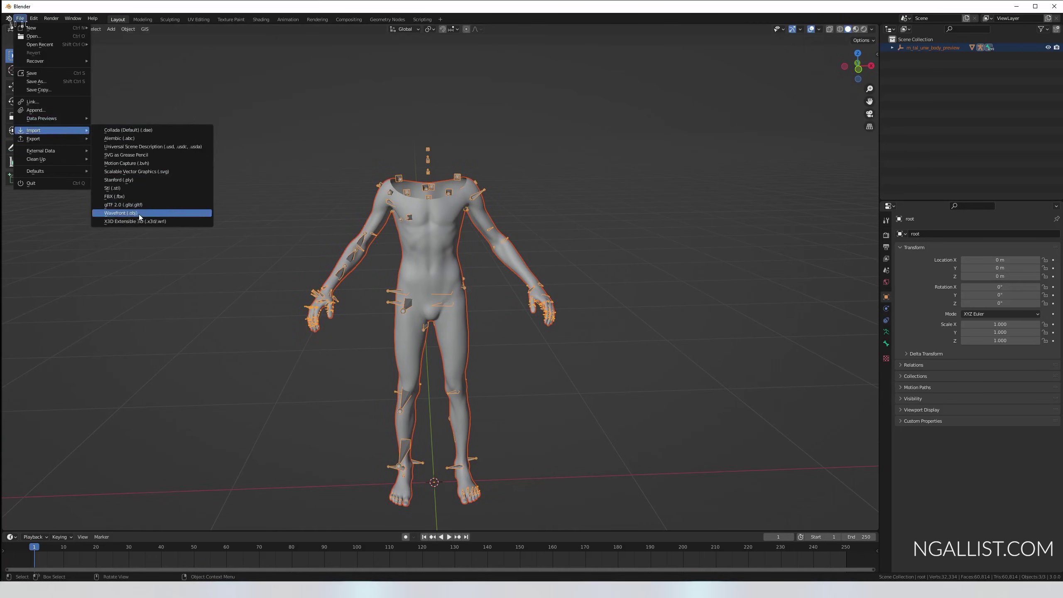
{"action": "left_click", "coordinate": [125, 197]}
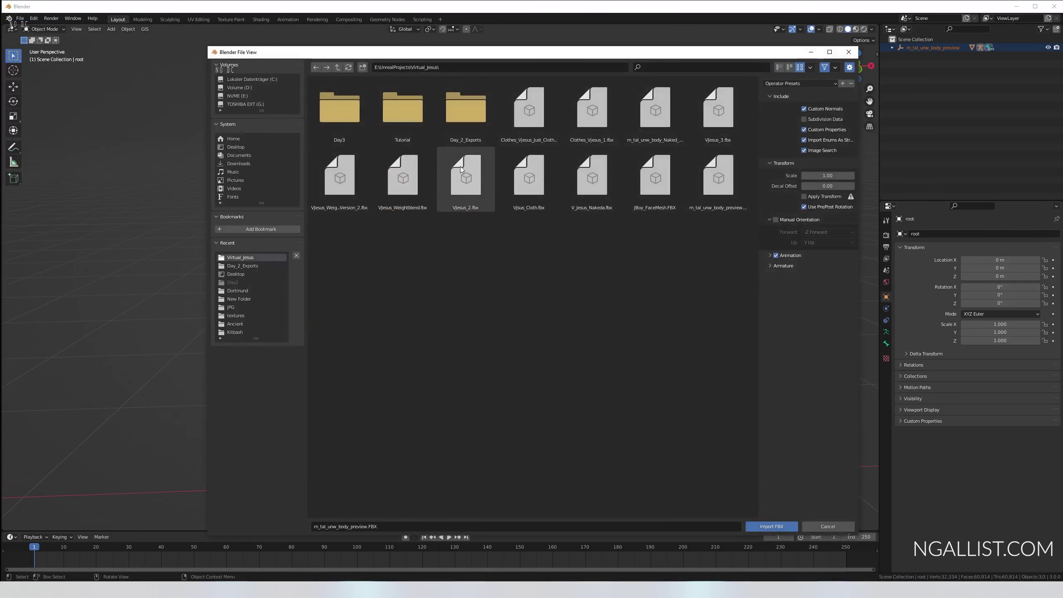
{"action": "left_click", "coordinate": [469, 113]}
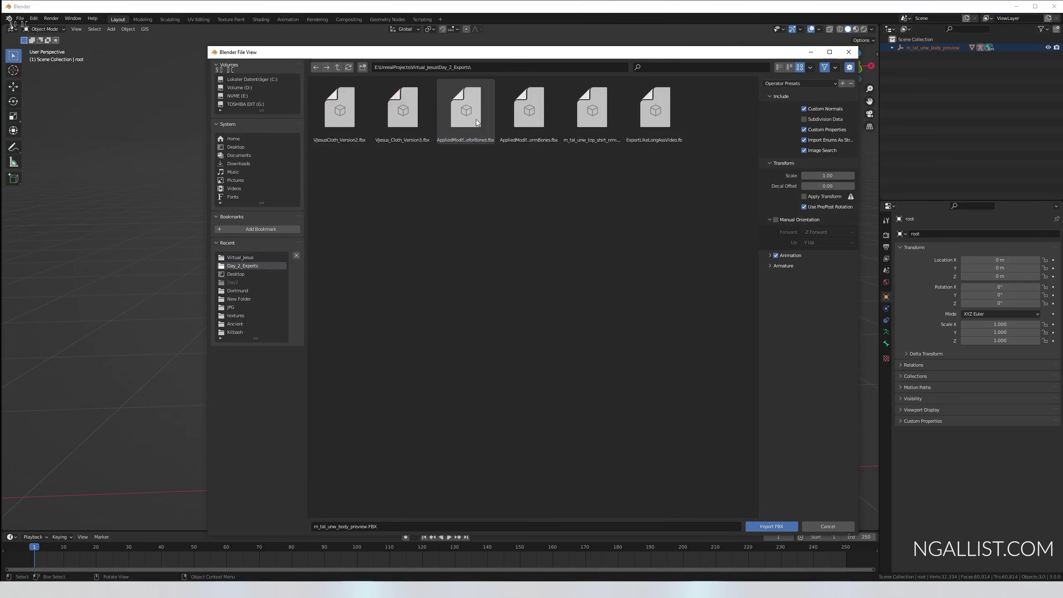
{"action": "double_click", "coordinate": [398, 124]}
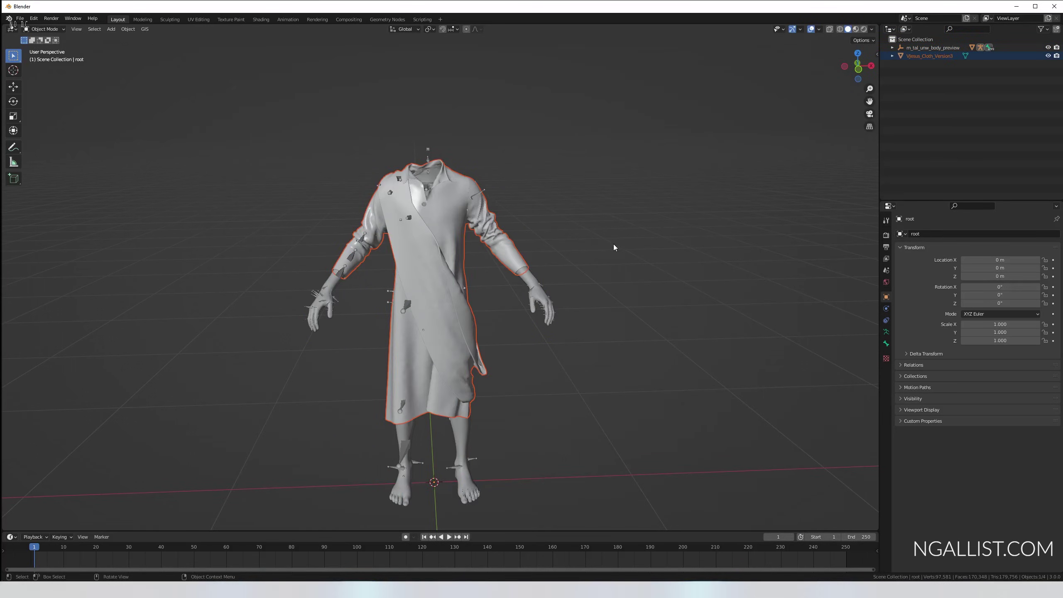
{"action": "mouse_move", "coordinate": [615, 247]}
{"action": "middle_mouse_down"}
{"action": "mouse_move", "coordinate": [537, 233]}
{"action": "mouse_move", "coordinate": [594, 243]}
{"action": "middle_mouse_up"}
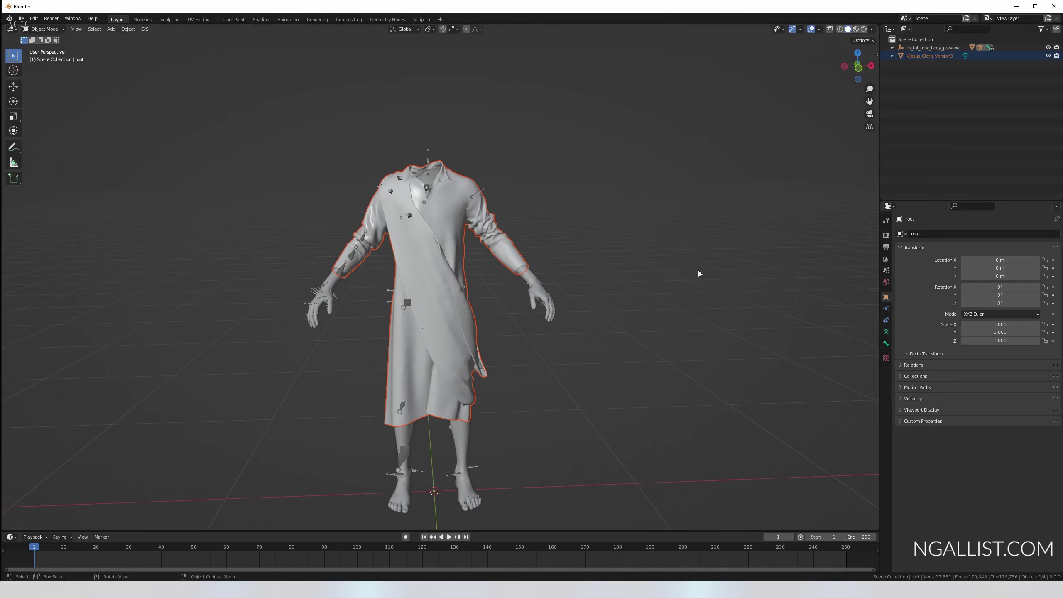
Add an Armature modifier to the Vjesus_Cloth_Version3 garment with root as its armature object
{"action": "left_click", "coordinate": [679, 268]}
{"action": "left_click", "coordinate": [461, 204]}
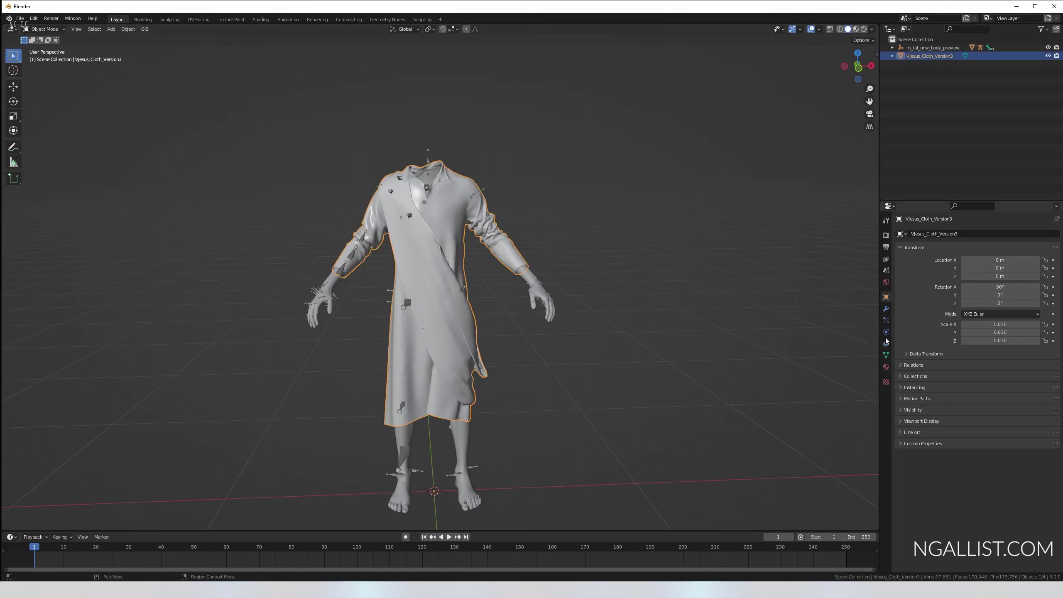
{"action": "left_click", "coordinate": [887, 308]}
{"action": "left_click", "coordinate": [945, 239]}
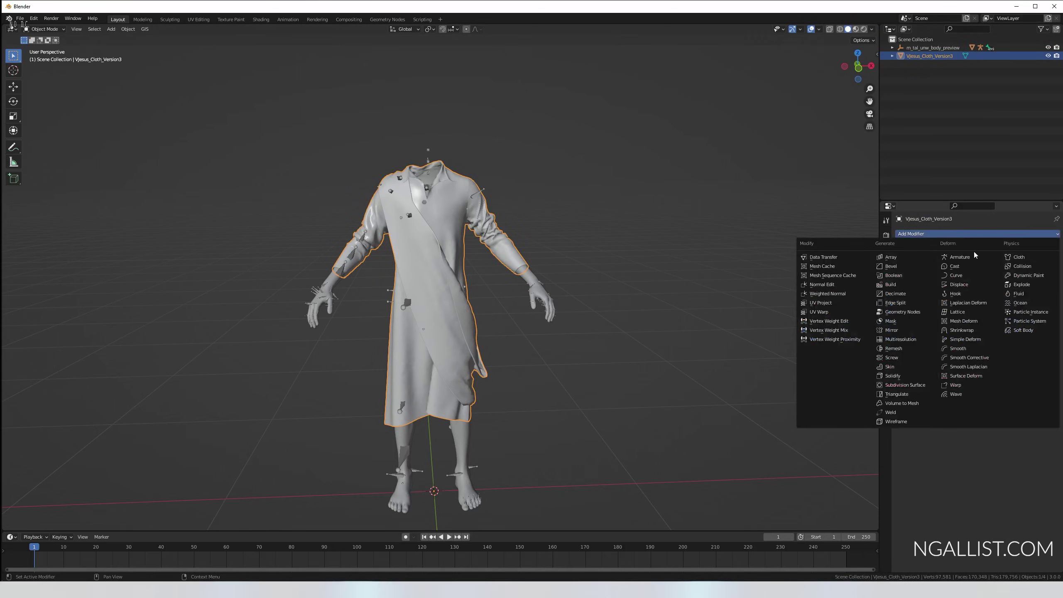
{"action": "left_click", "coordinate": [962, 261]}
{"action": "left_click", "coordinate": [977, 261]}
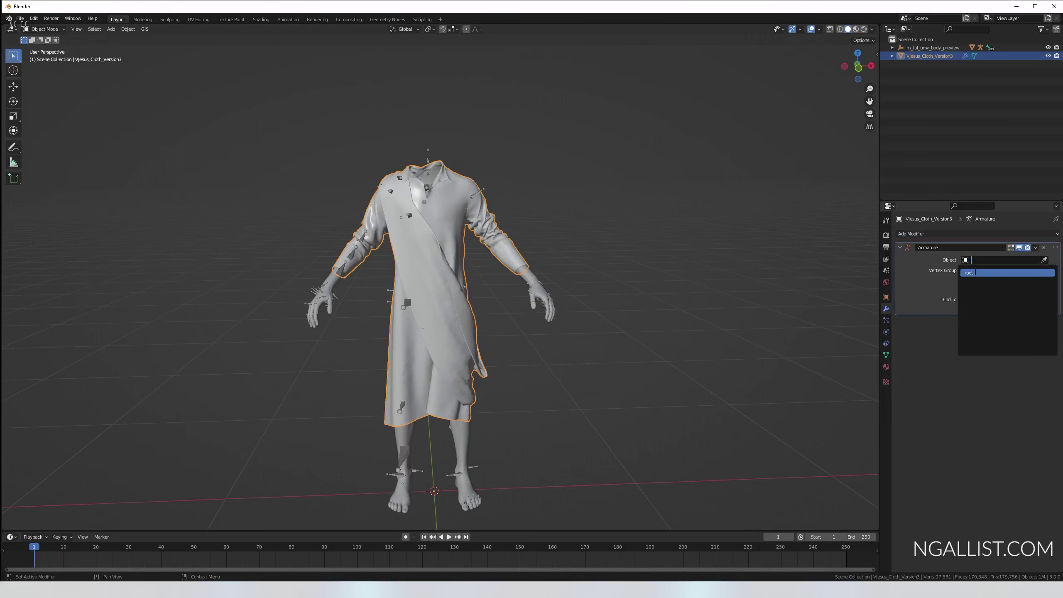
{"action": "left_click", "coordinate": [975, 273]}
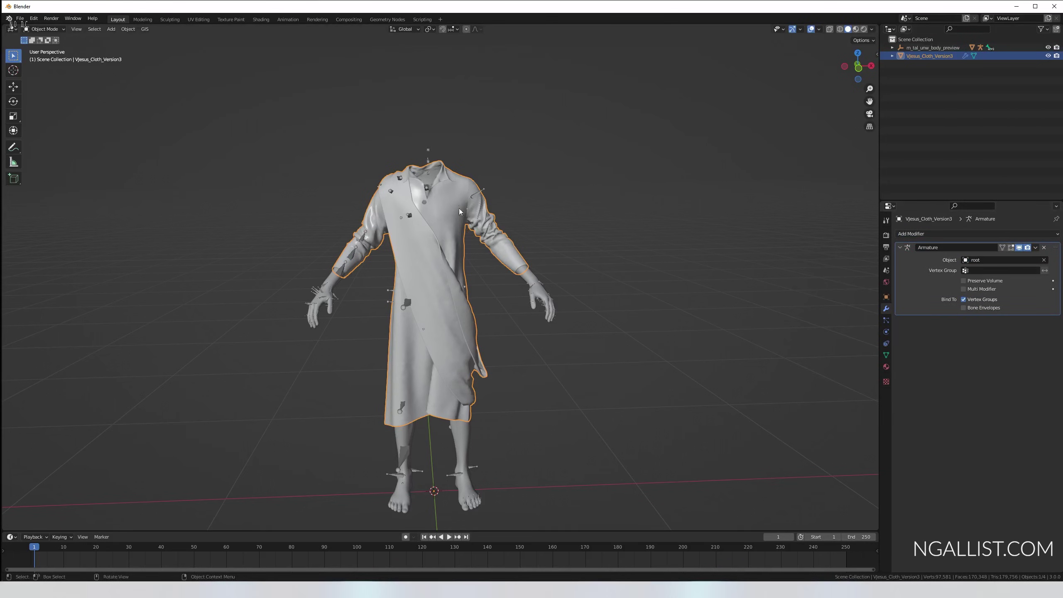
Parent the Vjesus_Cloth_Version3 garment to the root armature beside the body mesh
{"action": "left_click", "coordinate": [893, 47]}
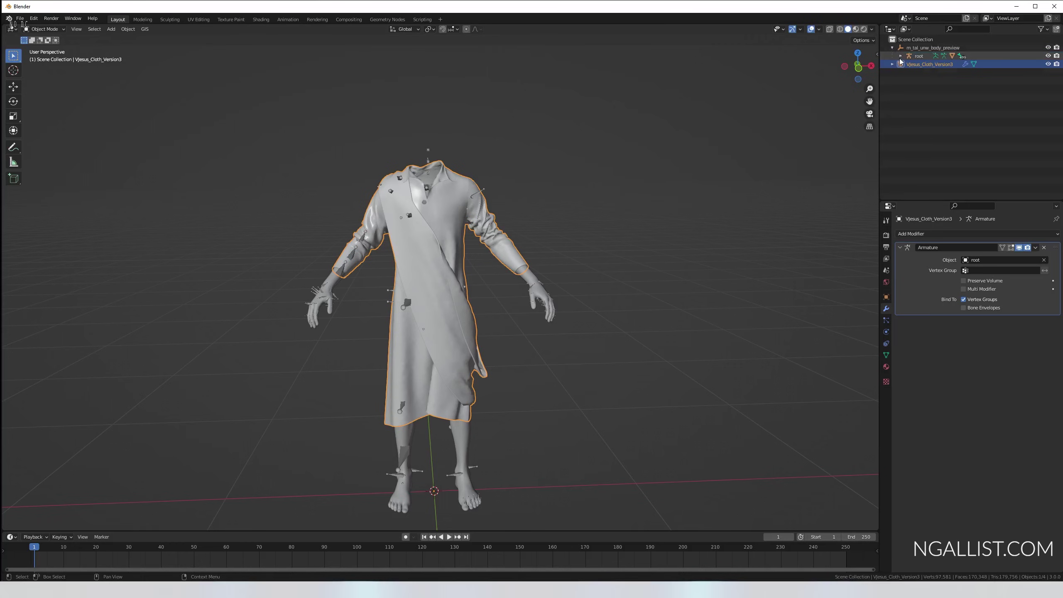
{"action": "left_click", "coordinate": [900, 56]}
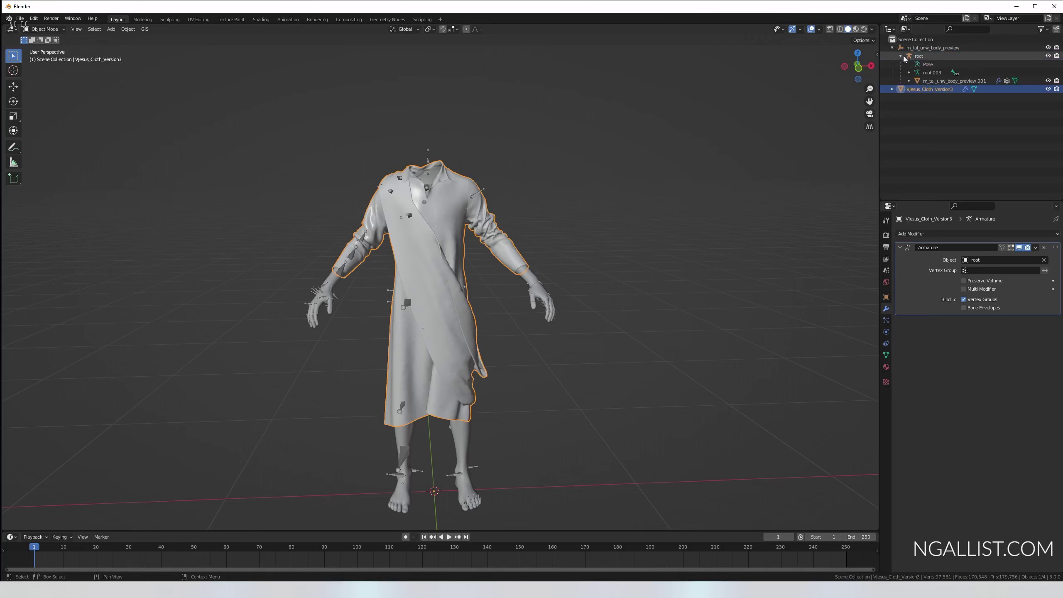
{"action": "left_click_drag", "start_coordinate": [917, 90], "coordinate": [919, 56]}
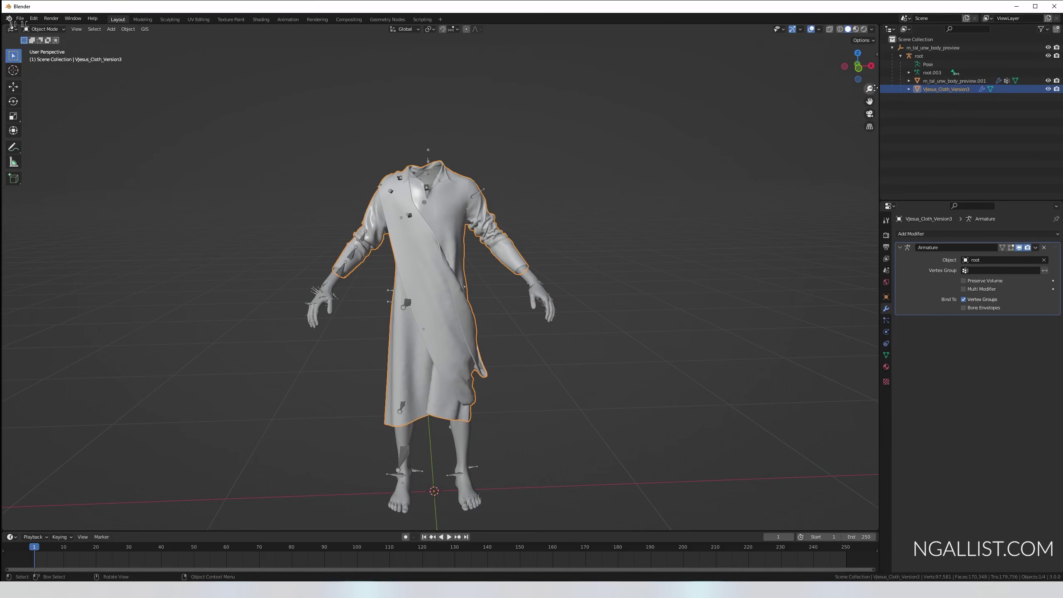
Select the root armature and body mesh with the garment kept active, and switch the garment to Weight Paint mode
{"action": "left_click", "coordinate": [918, 58], "text": "shift"}
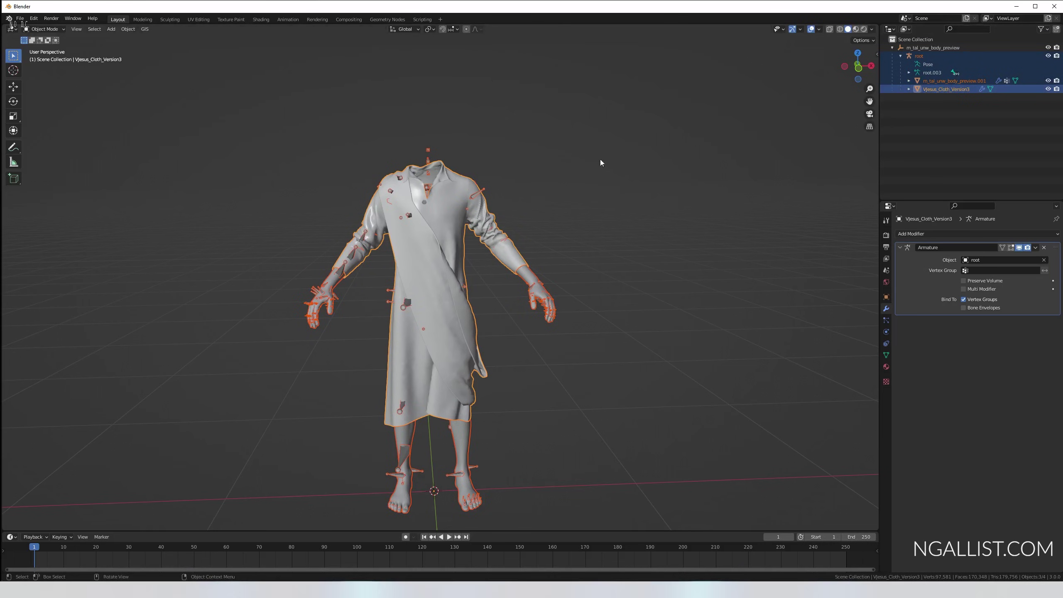
{"action": "scroll", "coordinate": [454, 191], "scroll_direction": "up", "scroll_amount": 5}
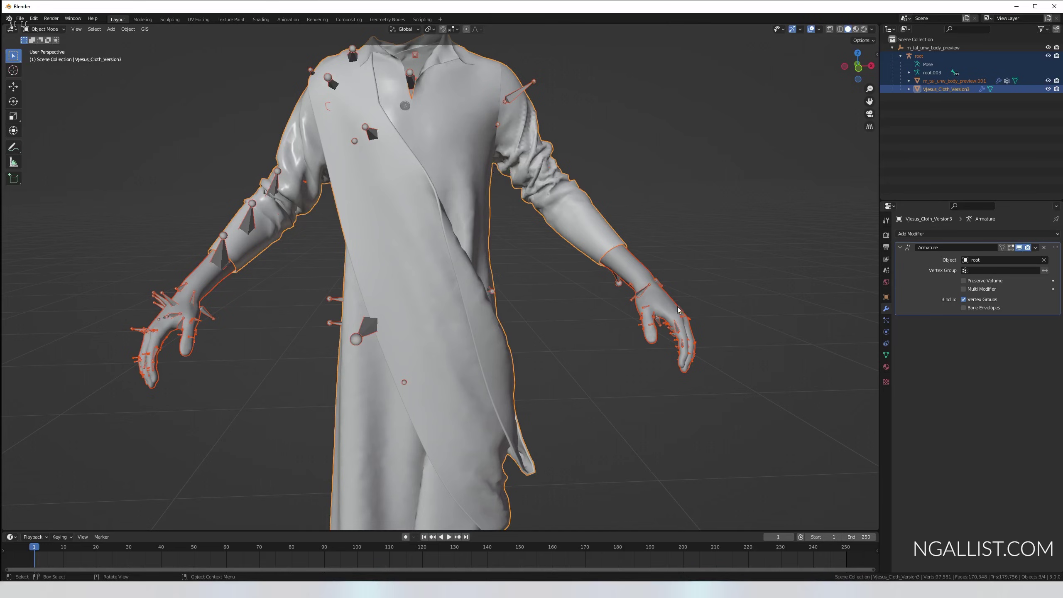
{"action": "scroll", "coordinate": [457, 252], "scroll_direction": "down", "scroll_amount": 6}
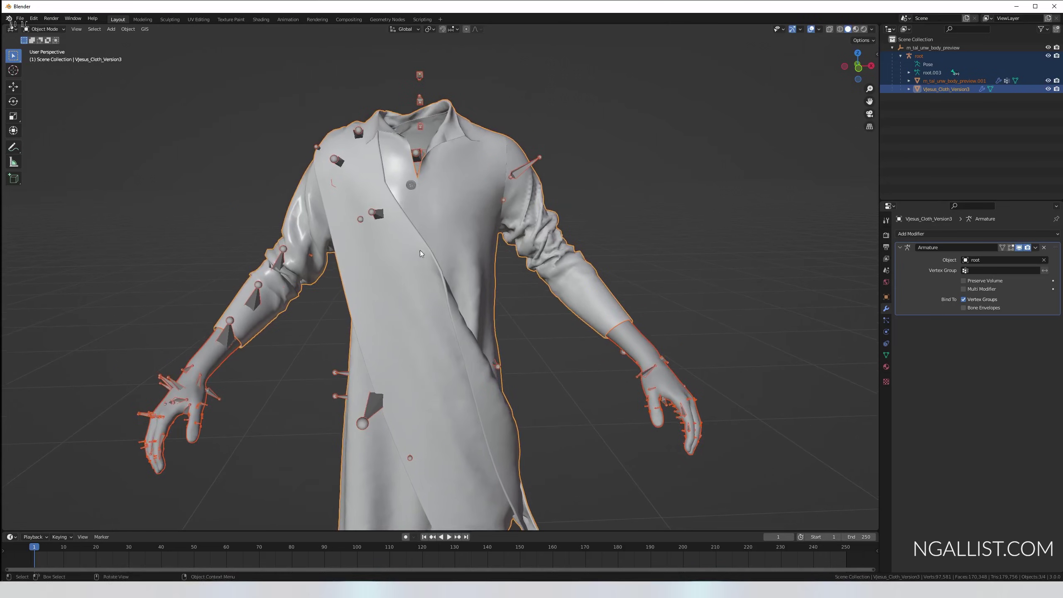
{"action": "left_click", "coordinate": [44, 30]}
{"action": "left_click", "coordinate": [50, 78]}
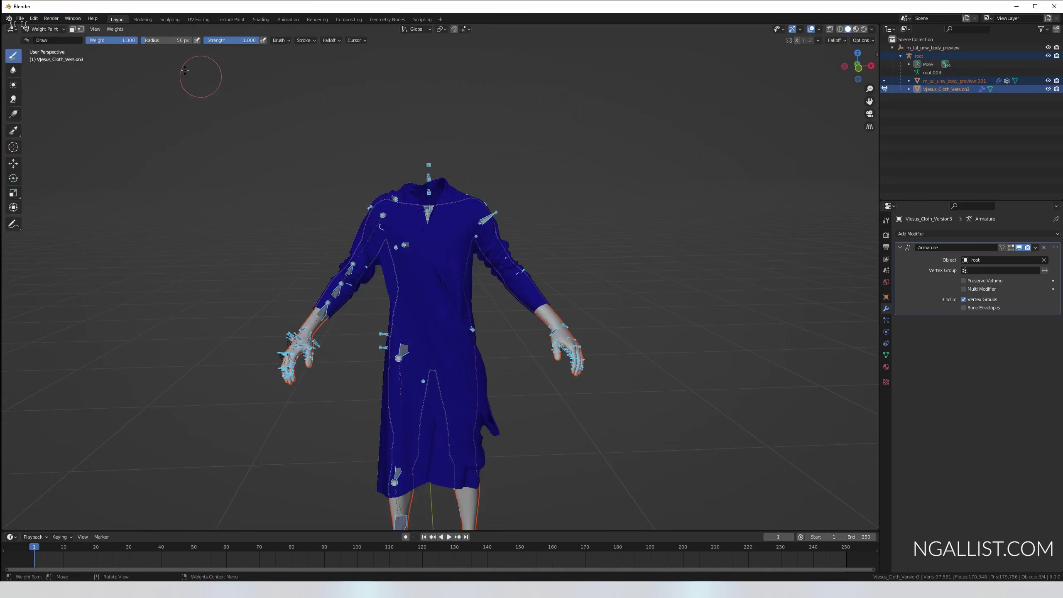
Transfer the body's vertex weights to the garment with Source Layers Selection set to By Name
{"action": "left_click", "coordinate": [115, 29]}
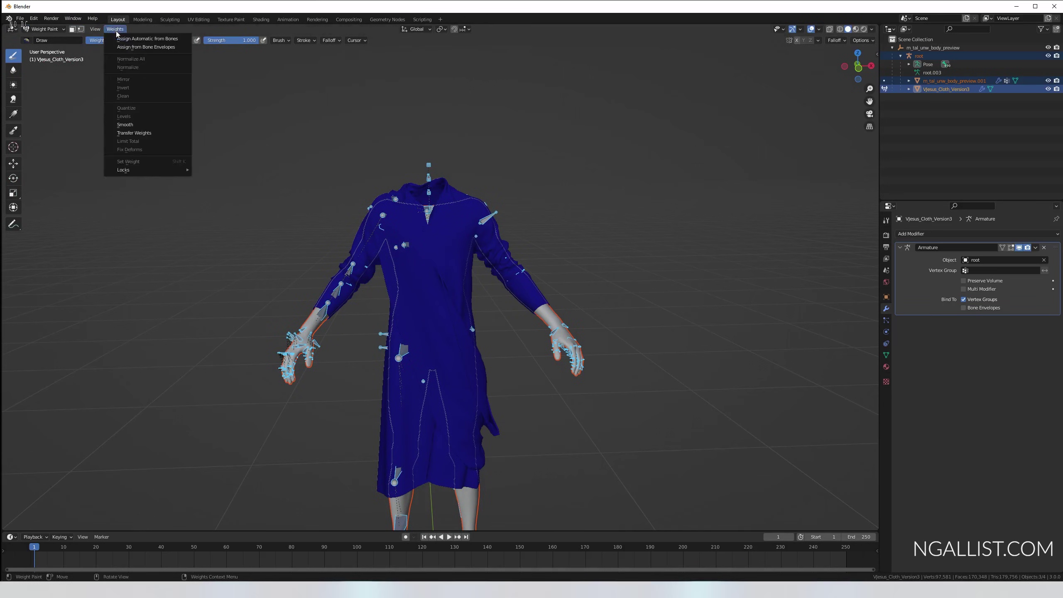
{"action": "left_click", "coordinate": [134, 133]}
{"action": "left_click", "coordinate": [39, 525]}
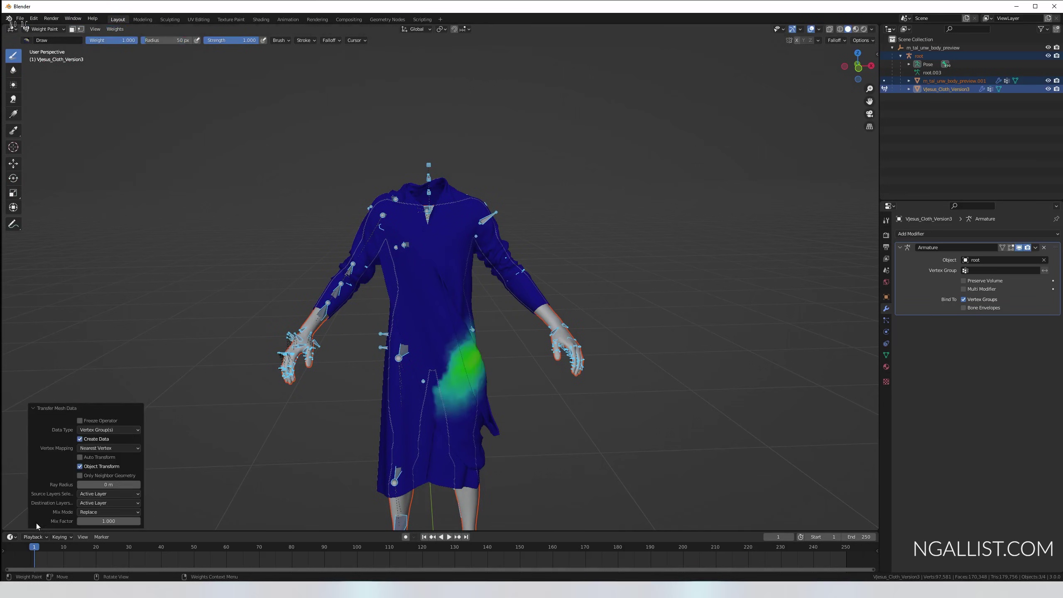
{"action": "left_click", "coordinate": [105, 493]}
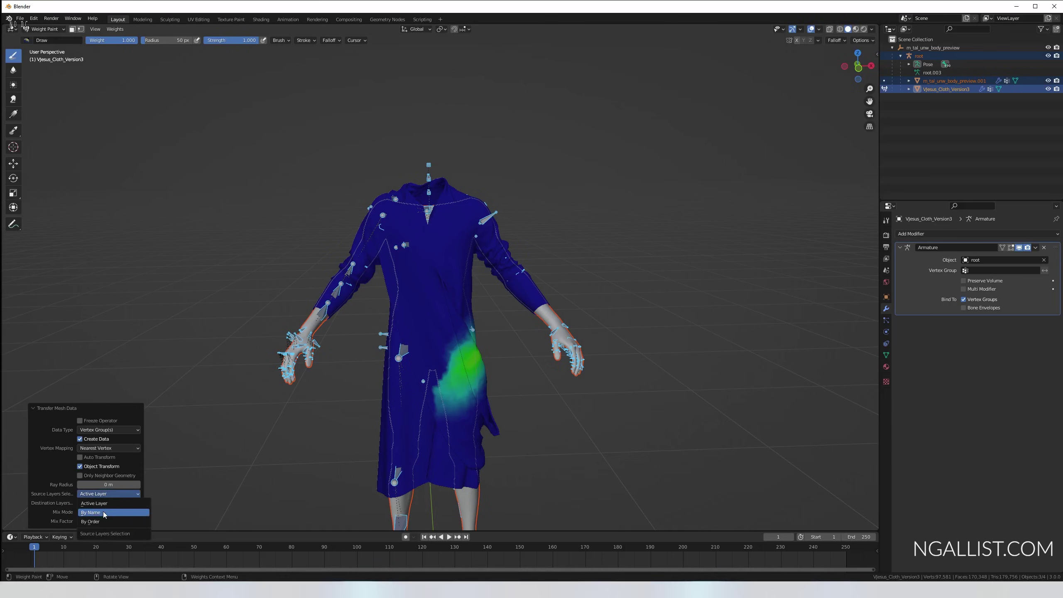
{"action": "left_click", "coordinate": [103, 512]}
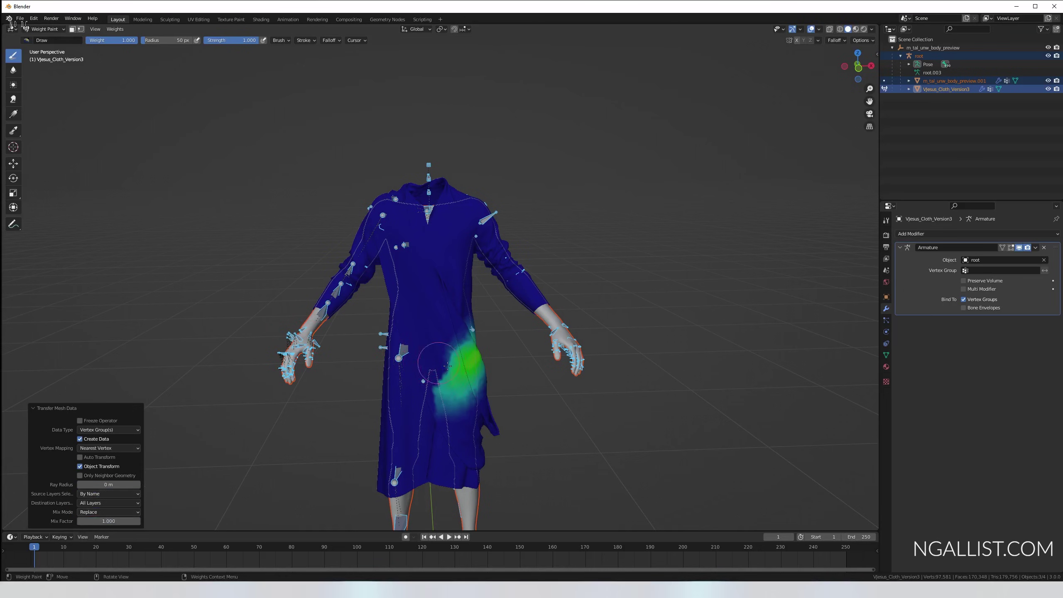
{"action": "mouse_move", "coordinate": [440, 361]}
{"action": "middle_mouse_down"}
{"action": "mouse_move", "coordinate": [431, 352]}
{"action": "mouse_move", "coordinate": [356, 356]}
{"action": "mouse_move", "coordinate": [453, 364]}
{"action": "middle_mouse_up"}
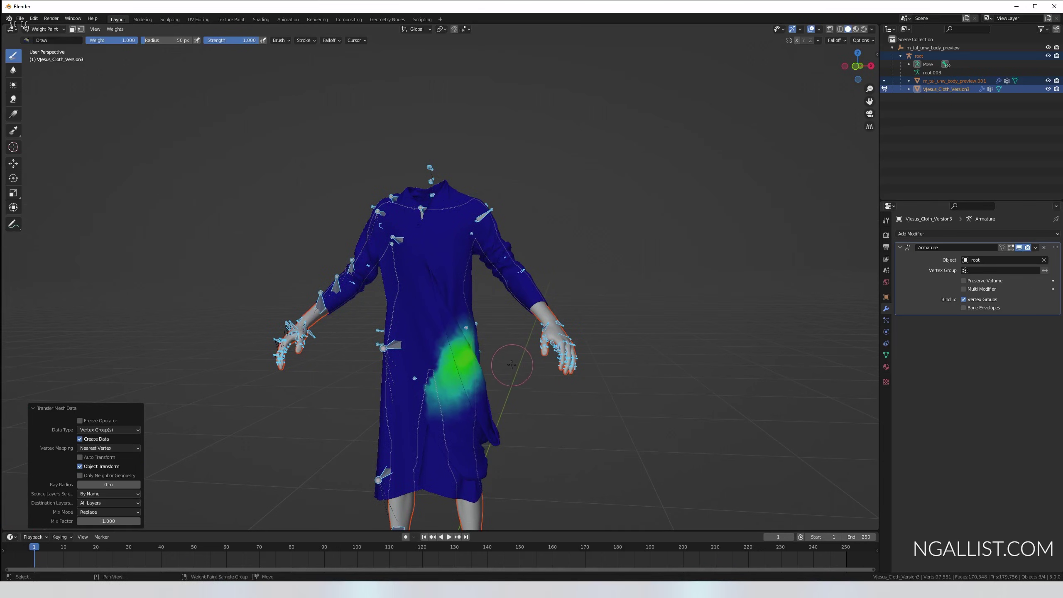
Examine the garment's transferred weights for the clavicle_l vertex group from the front and side
{"action": "middle_click_drag", "start_coordinate": [518, 360], "coordinate": [488, 258], "text": "shift"}
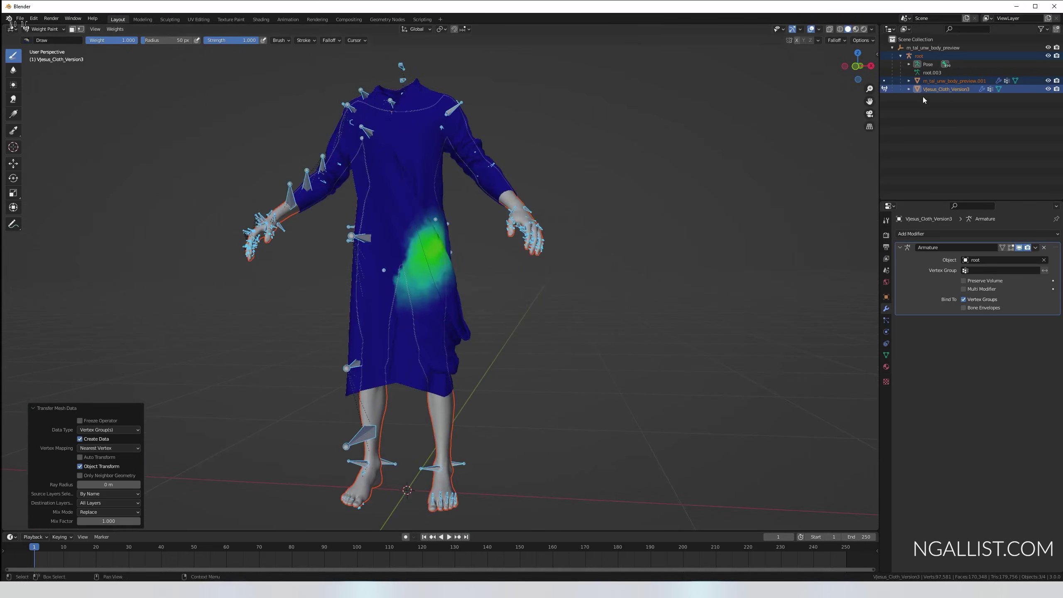
{"action": "left_click", "coordinate": [909, 89]}
{"action": "left_click", "coordinate": [917, 114]}
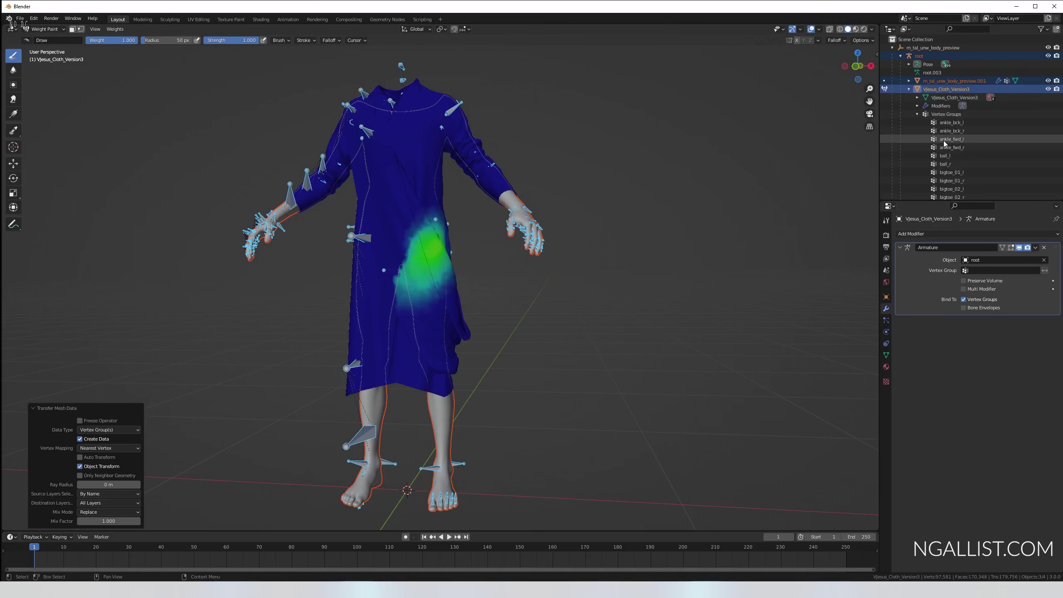
{"action": "scroll", "coordinate": [956, 155], "scroll_direction": "down", "scroll_amount": 5}
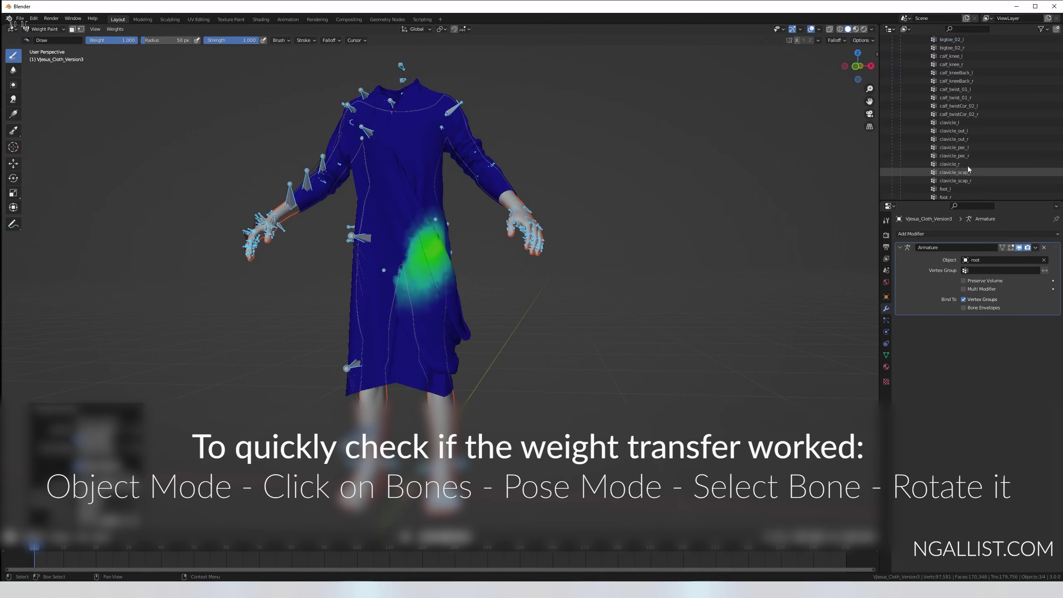
{"action": "left_click", "coordinate": [968, 165]}
{"action": "scroll", "coordinate": [963, 146], "scroll_direction": "down", "scroll_amount": 3}
{"action": "left_click", "coordinate": [955, 122]}
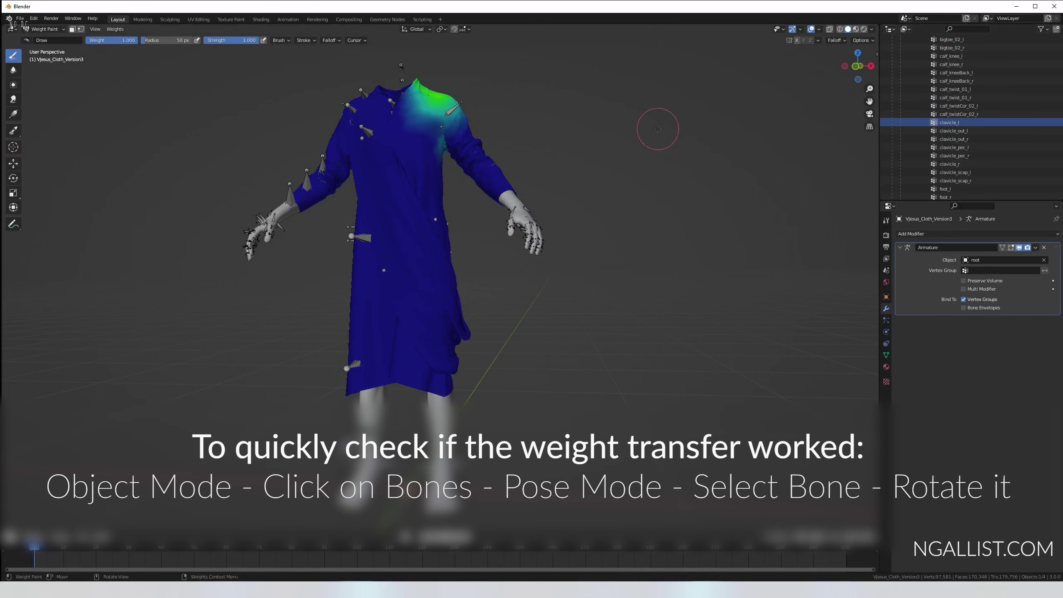
{"action": "middle_click_drag", "start_coordinate": [645, 126], "coordinate": [556, 251]}
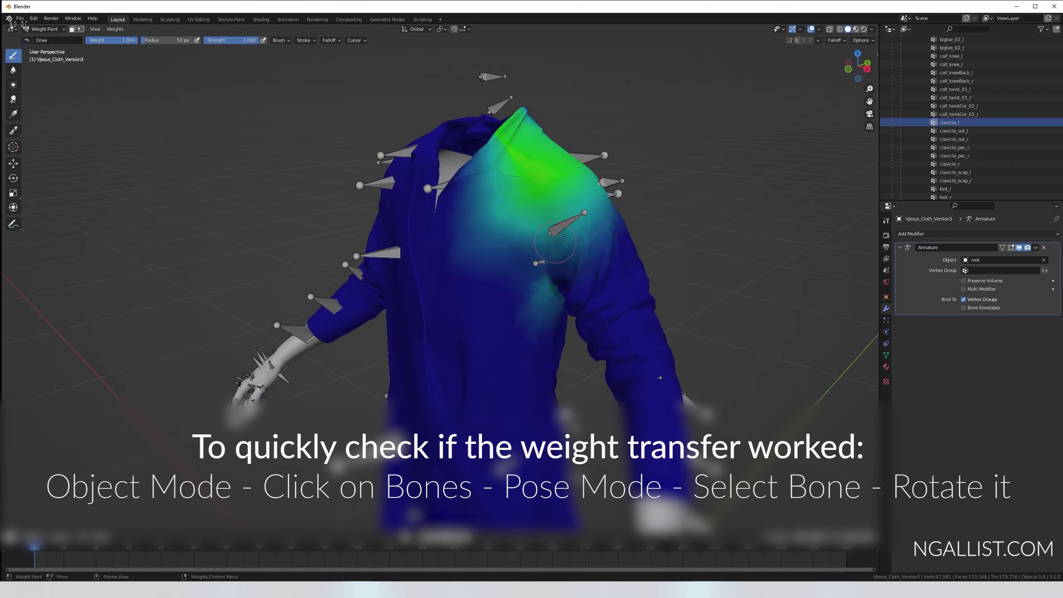
{"action": "middle_click_drag", "start_coordinate": [639, 176], "coordinate": [576, 177]}
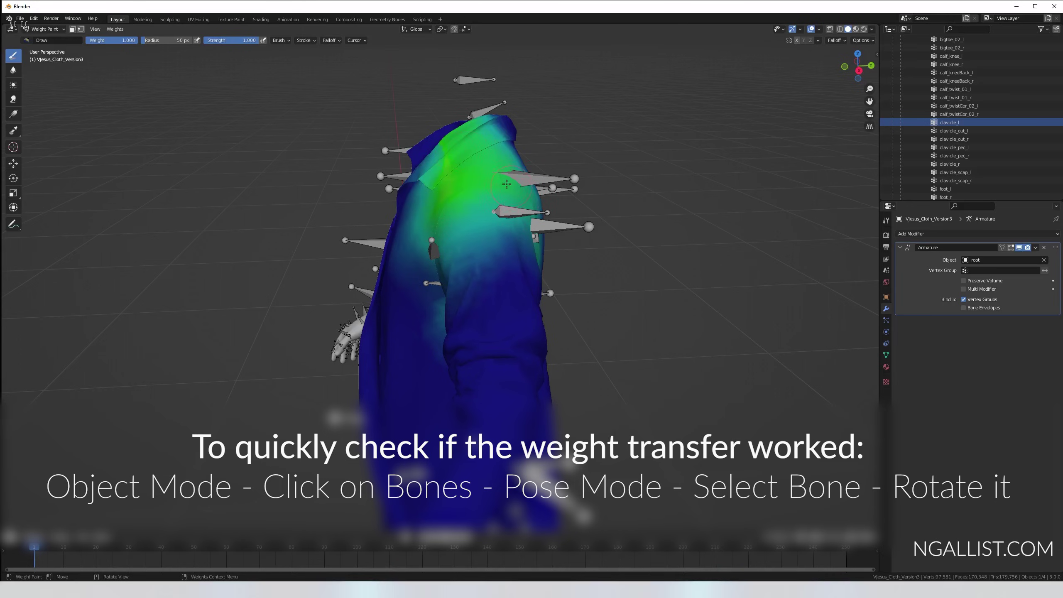
{"action": "middle_click_drag", "start_coordinate": [506, 184], "coordinate": [582, 187]}
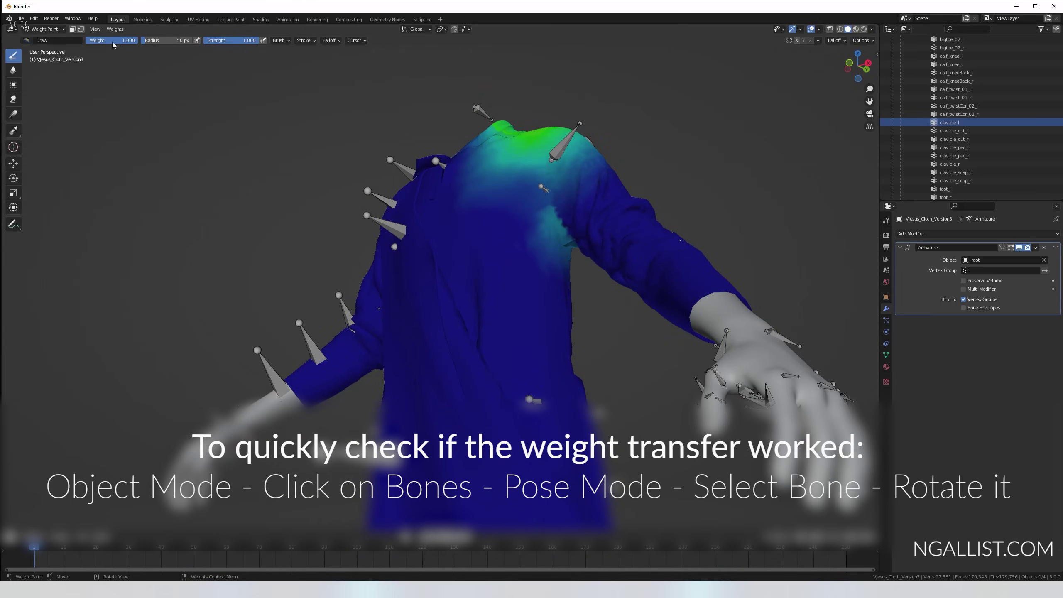
Set the brush weight to 0 and paint away the stray clavicle_l weight on the garment's chest below the armpit
{"action": "left_click_drag", "start_coordinate": [133, 42], "coordinate": [79, 43]}
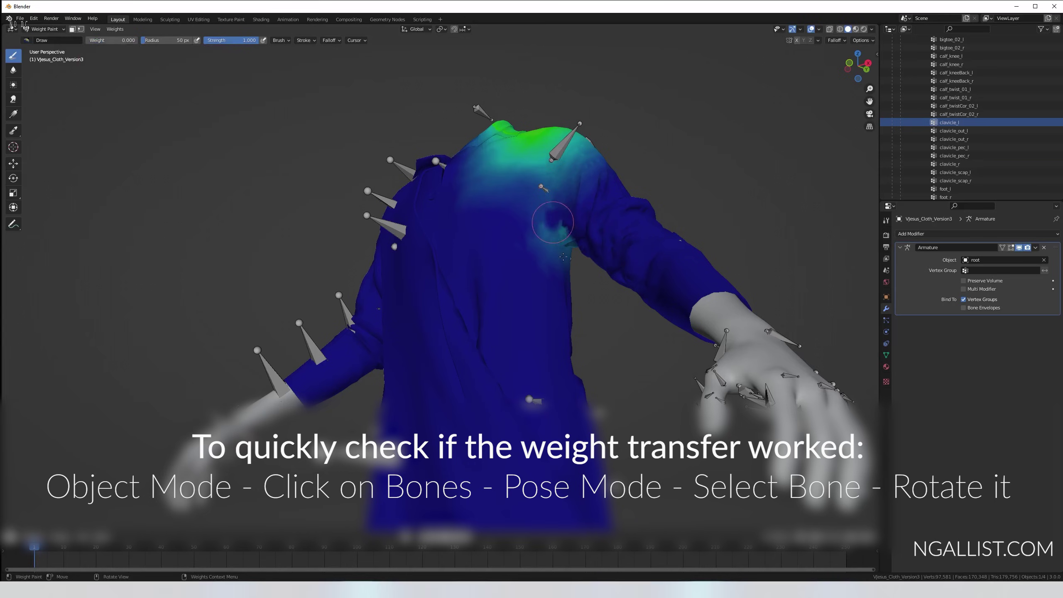
{"action": "middle_click_drag", "start_coordinate": [564, 283], "coordinate": [464, 271]}
{"action": "mouse_move", "coordinate": [378, 263]}
{"action": "left_mouse_down"}
{"action": "mouse_move", "coordinate": [325, 254]}
{"action": "mouse_move", "coordinate": [330, 266]}
{"action": "mouse_move", "coordinate": [374, 251]}
{"action": "left_mouse_up"}
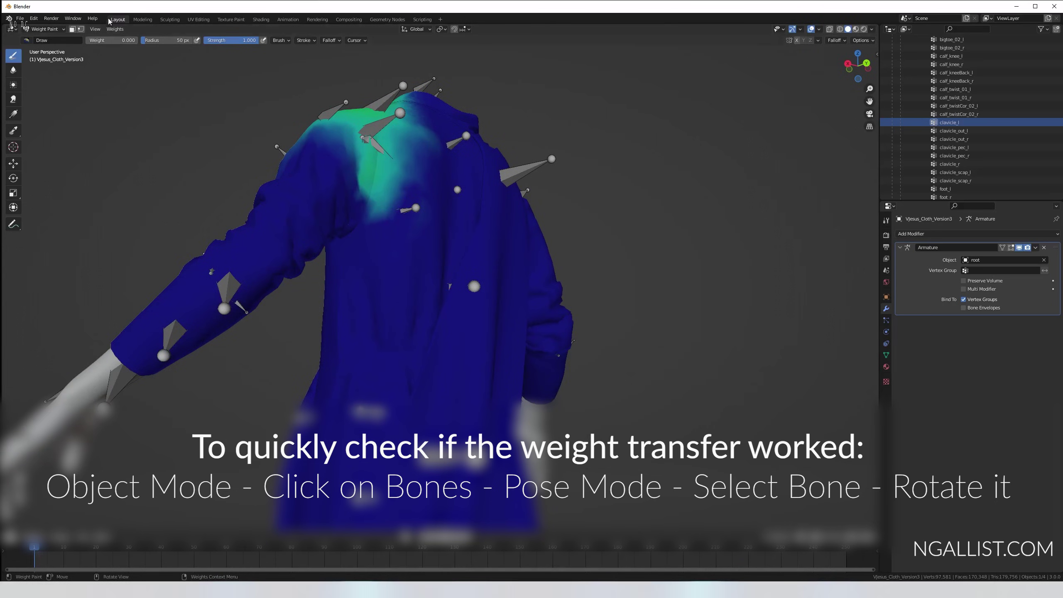
Try painting clavicle_l weight onto the garment's back with the brush weight at 1, and undo the painting
{"action": "left_click_drag", "start_coordinate": [117, 42], "coordinate": [167, 41]}
{"action": "middle_click_drag", "start_coordinate": [360, 210], "coordinate": [385, 282]}
{"action": "mouse_move", "coordinate": [399, 290]}
{"action": "left_mouse_down"}
{"action": "mouse_move", "coordinate": [345, 279]}
{"action": "mouse_move", "coordinate": [406, 279]}
{"action": "mouse_move", "coordinate": [377, 272]}
{"action": "mouse_move", "coordinate": [393, 289]}
{"action": "left_mouse_up"}
{"action": "middle_click_drag", "start_coordinate": [369, 289], "coordinate": [523, 242]}
{"action": "key", "text": "ctrl+z"}
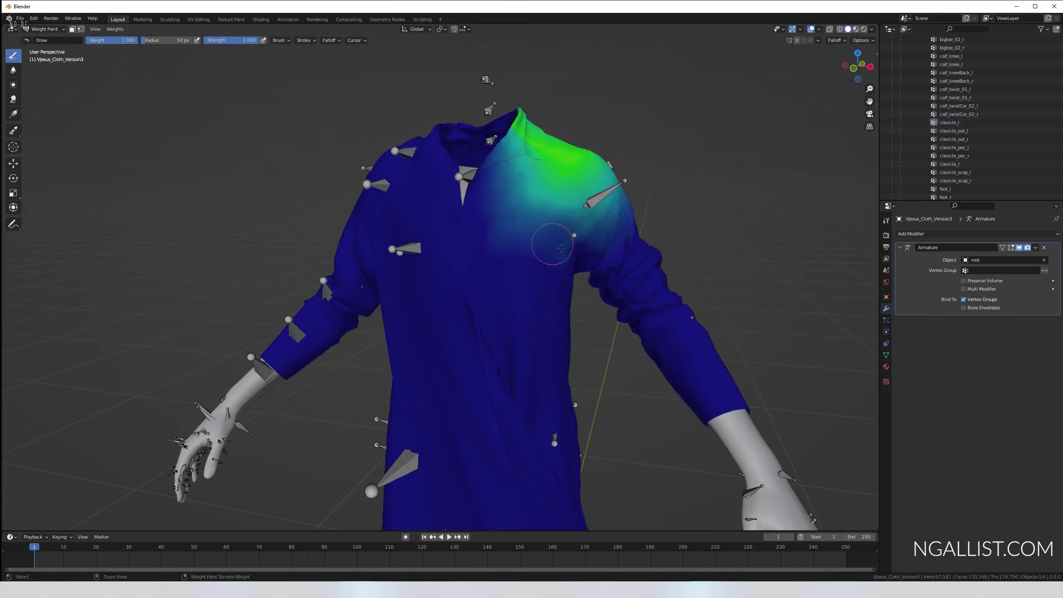
{"action": "scroll", "coordinate": [560, 262], "scroll_direction": "down", "scroll_amount": 4}
{"action": "scroll", "coordinate": [538, 302], "scroll_direction": "up", "scroll_amount": 3}
{"action": "mouse_move", "coordinate": [541, 315]}
{"action": "middle_mouse_down"}
{"action": "mouse_move", "coordinate": [565, 319]}
{"action": "mouse_move", "coordinate": [526, 258]}
{"action": "middle_mouse_up"}
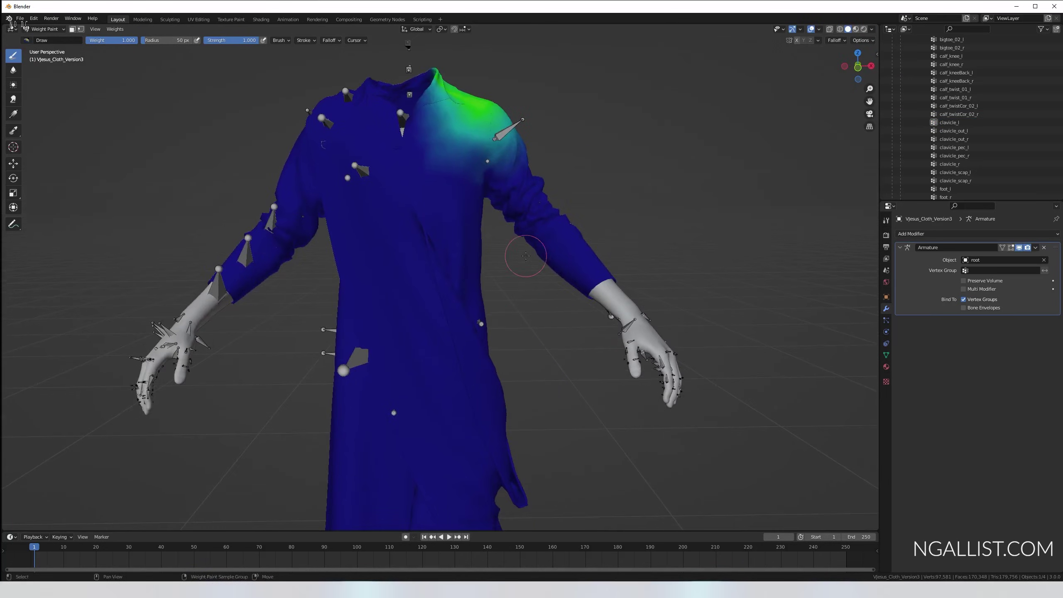
{"action": "scroll", "coordinate": [524, 255], "scroll_direction": "down", "scroll_amount": 4}
{"action": "scroll", "coordinate": [520, 254], "scroll_direction": "up", "scroll_amount": 3}
Switch from Weight Paint to Object Mode and delete the m_tal_unw_body_preview.001 body mesh
{"action": "scroll", "coordinate": [916, 122], "scroll_direction": "up", "scroll_amount": 10}
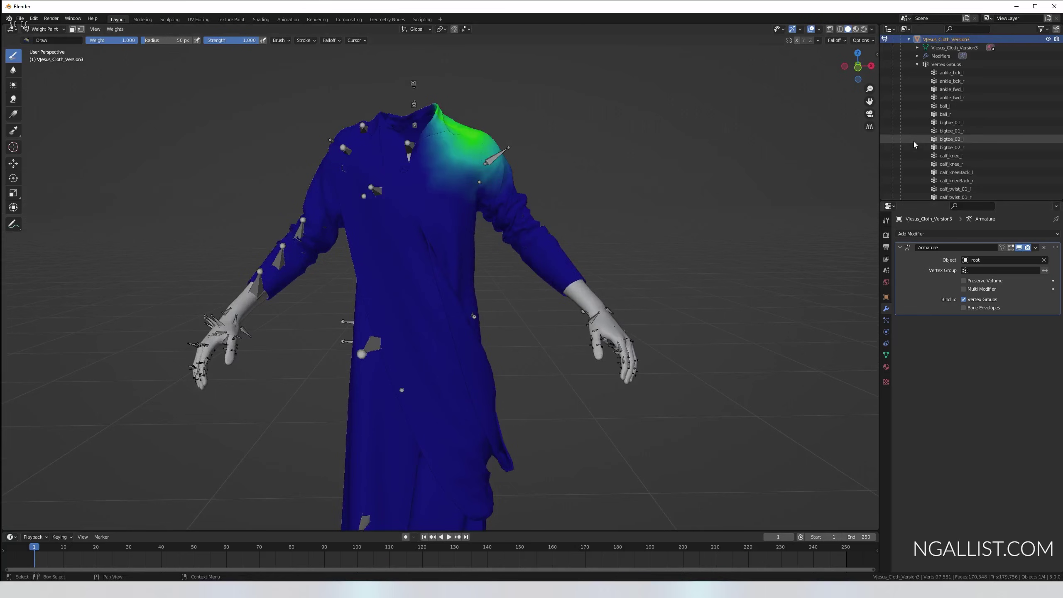
{"action": "left_click", "coordinate": [909, 89]}
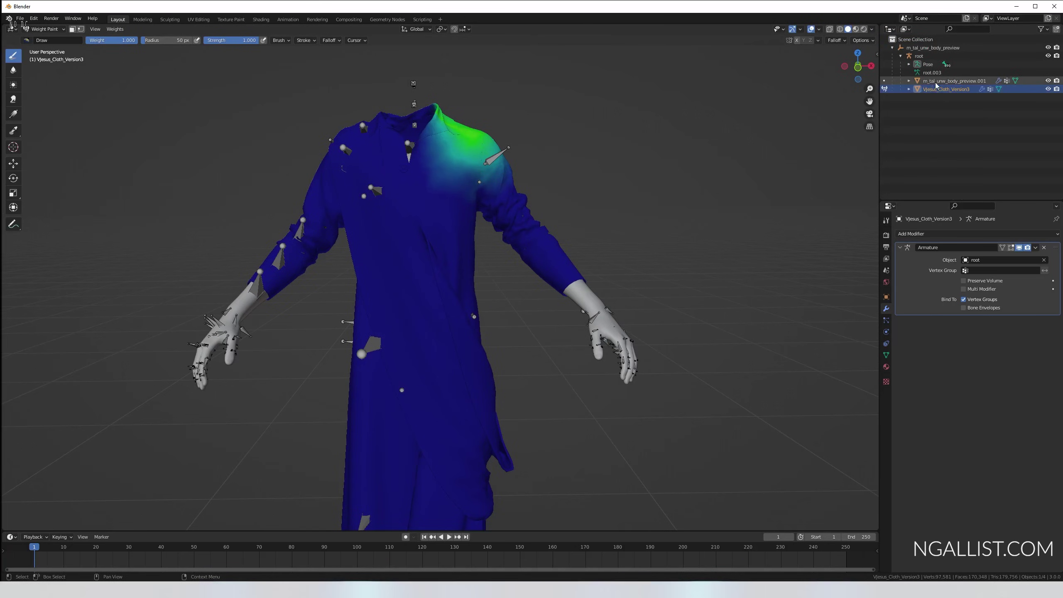
{"action": "left_click", "coordinate": [951, 81]}
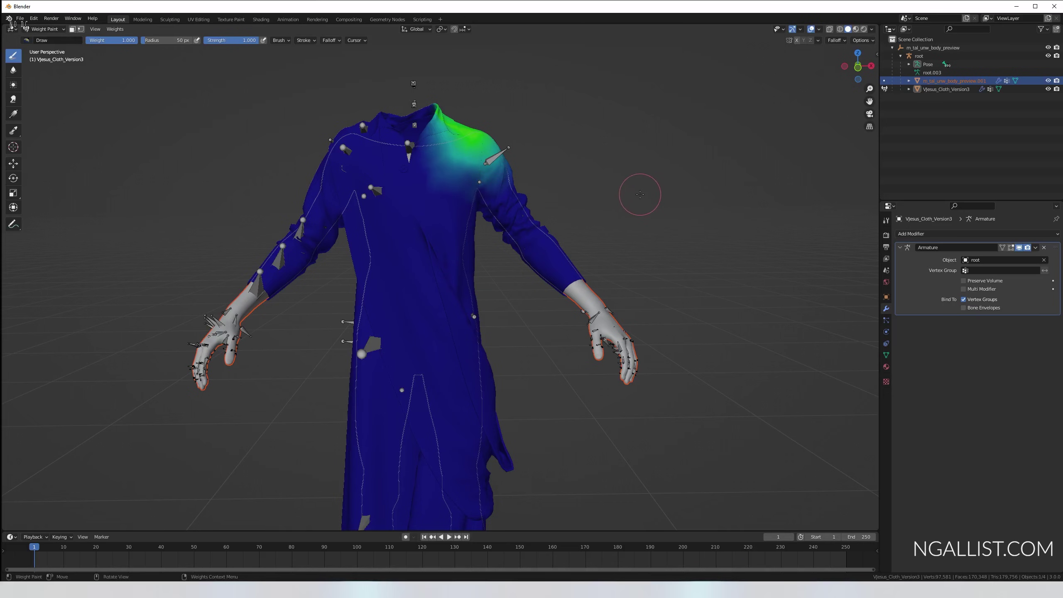
{"action": "left_click", "coordinate": [44, 29]}
{"action": "left_click", "coordinate": [45, 47]}
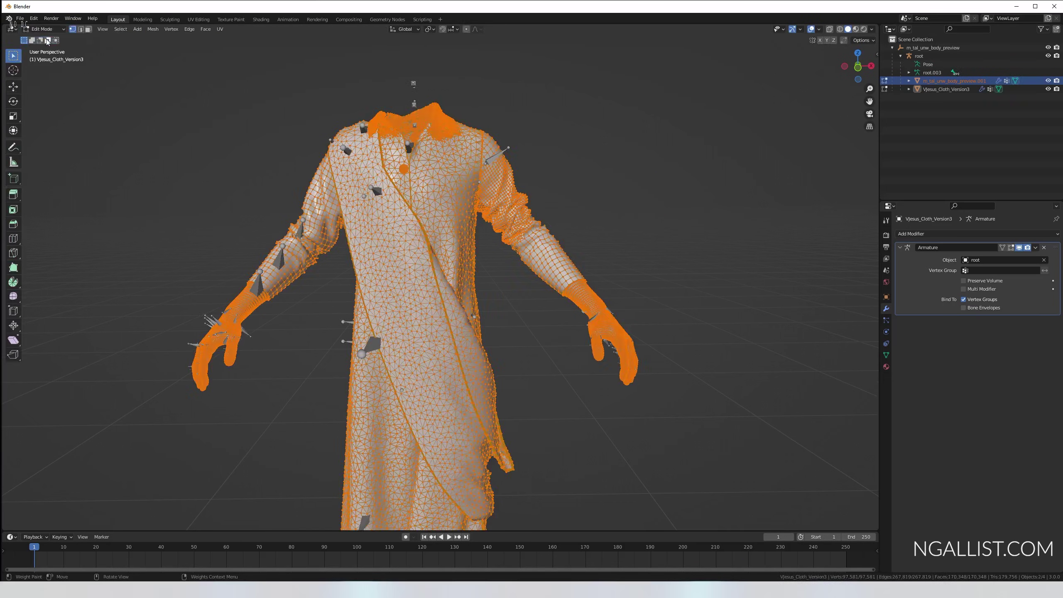
{"action": "left_click", "coordinate": [44, 29]}
{"action": "left_click", "coordinate": [45, 39]}
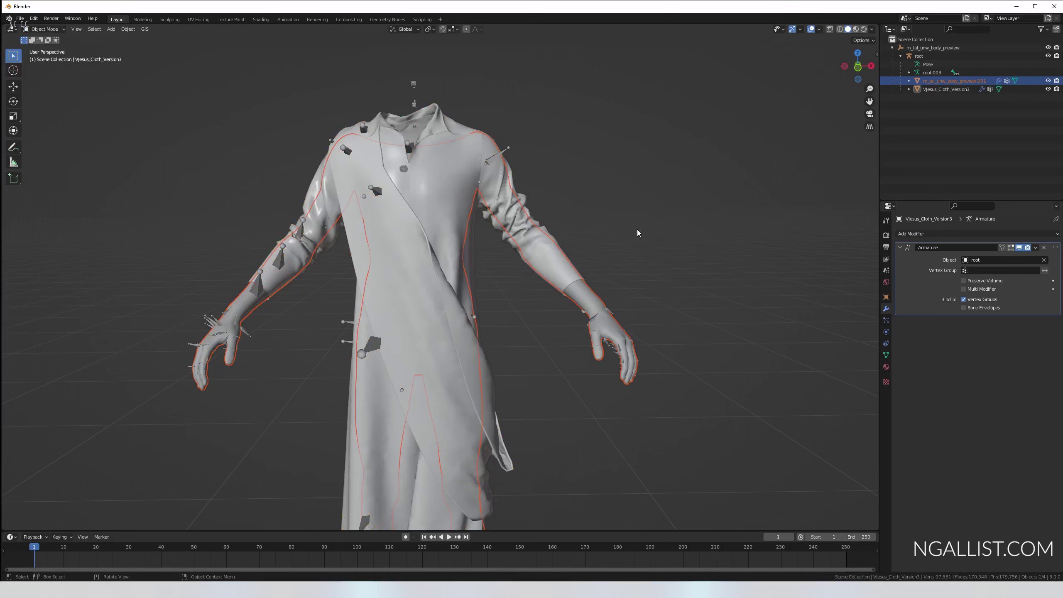
{"action": "left_click", "coordinate": [950, 82]}
{"action": "key", "text": "Delete"}
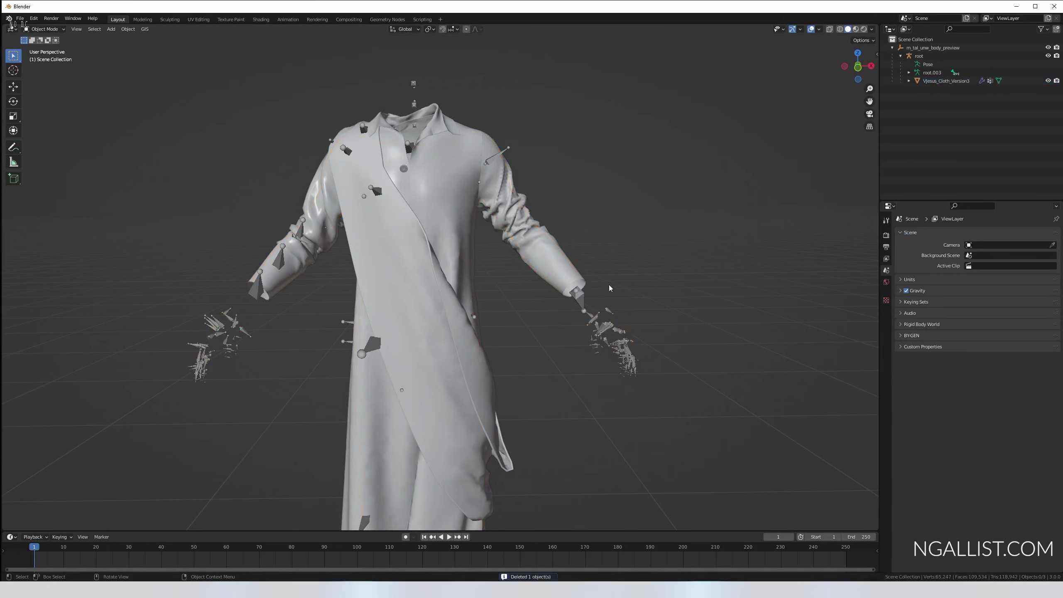
Select the Vjesus_Cloth_Version3 garment and start an FBX export into the Day_2_Exports folder
{"action": "middle_click_drag", "start_coordinate": [609, 284], "coordinate": [418, 210]}
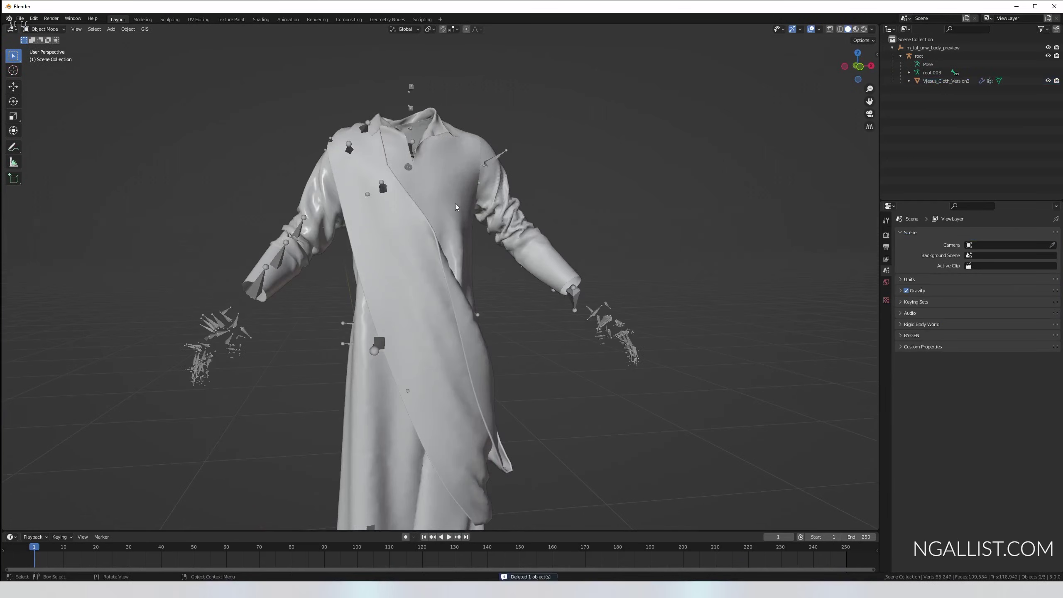
{"action": "left_click", "coordinate": [398, 203]}
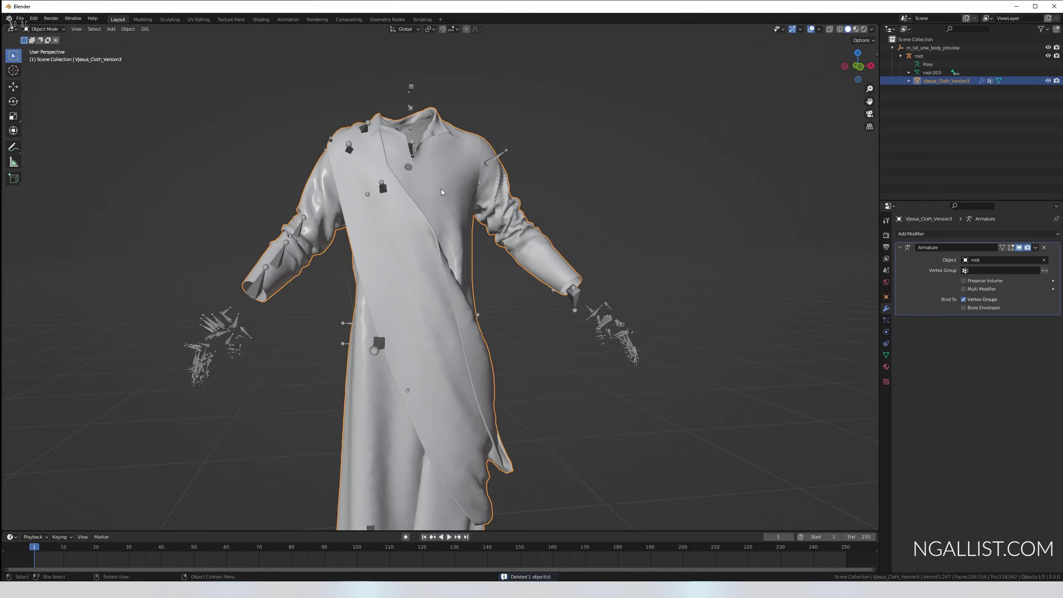
{"action": "scroll", "coordinate": [441, 192], "scroll_direction": "down", "scroll_amount": 2}
{"action": "left_click", "coordinate": [19, 18]}
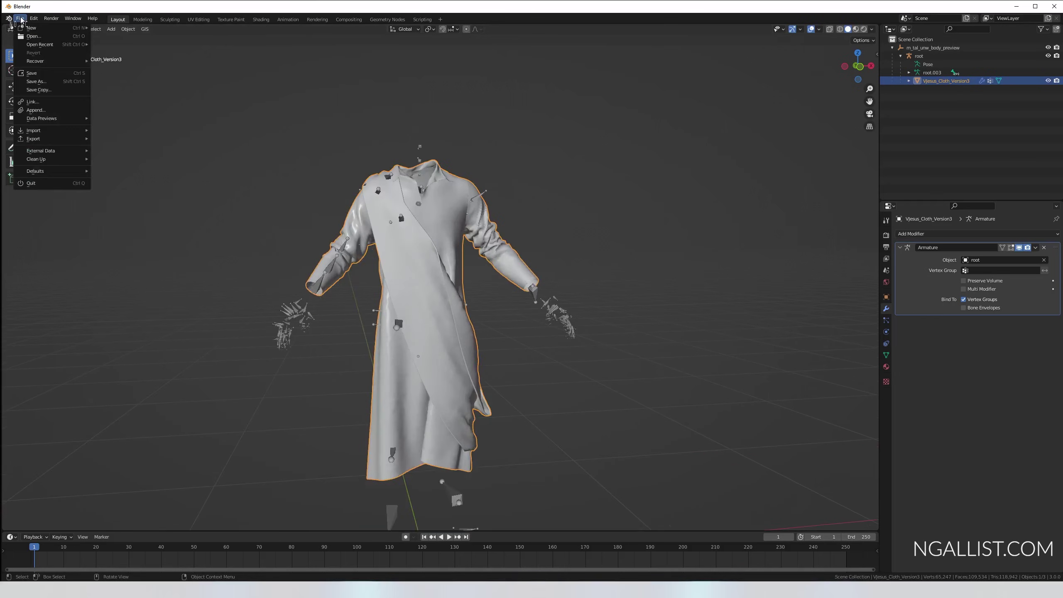
{"action": "mouse_move", "coordinate": [46, 139]}
{"action": "left_click", "coordinate": [126, 204]}
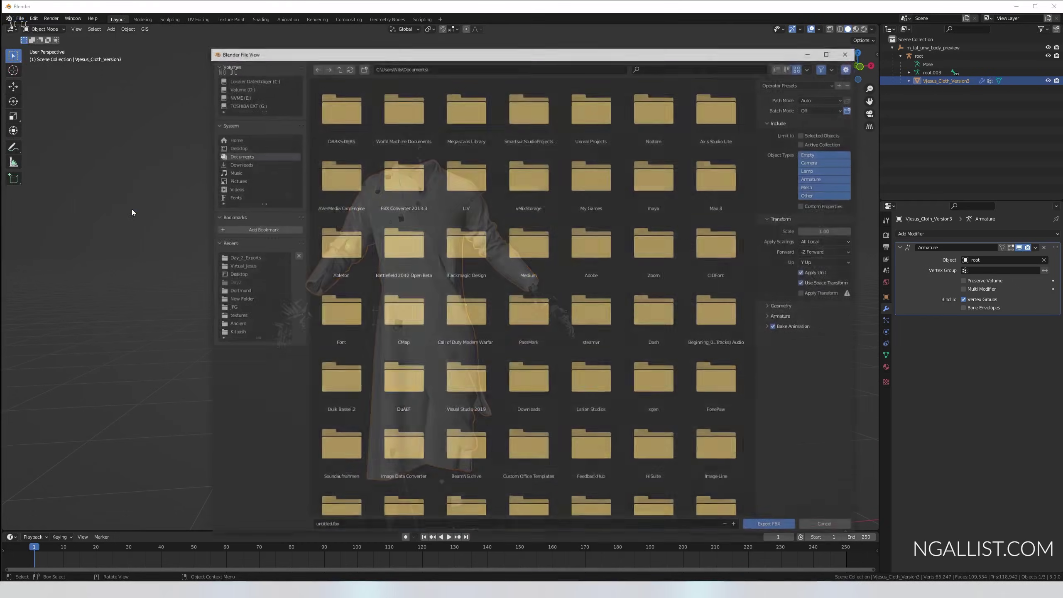
{"action": "left_click", "coordinate": [248, 258]}
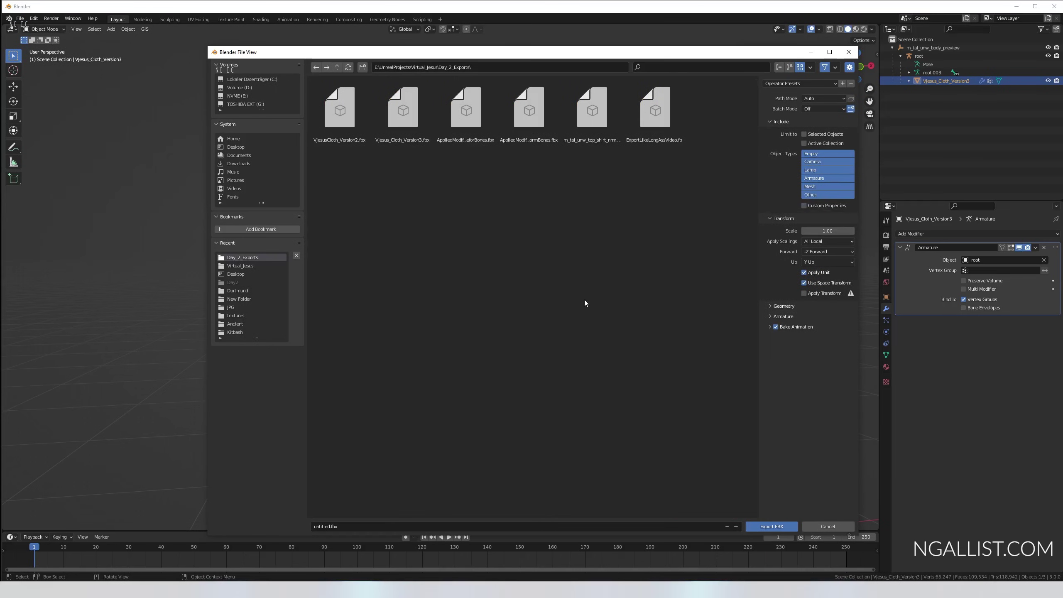
Limit the FBX export to Armature and Mesh, set Smoothing to Face, turn off Apply Modifiers and expand the armature options
{"action": "left_click", "coordinate": [816, 178]}
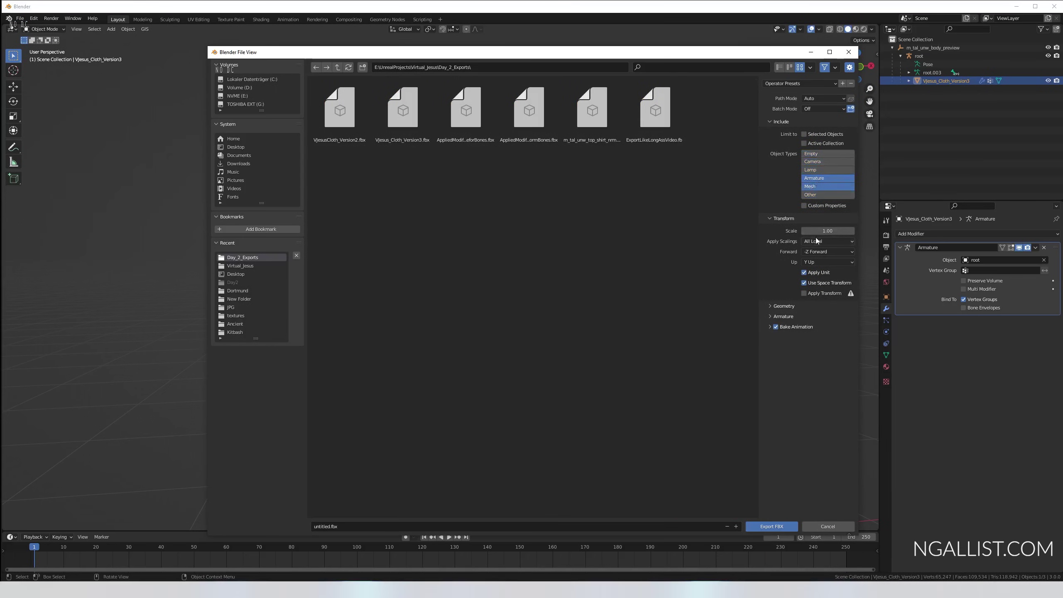
{"action": "left_click", "coordinate": [783, 306]}
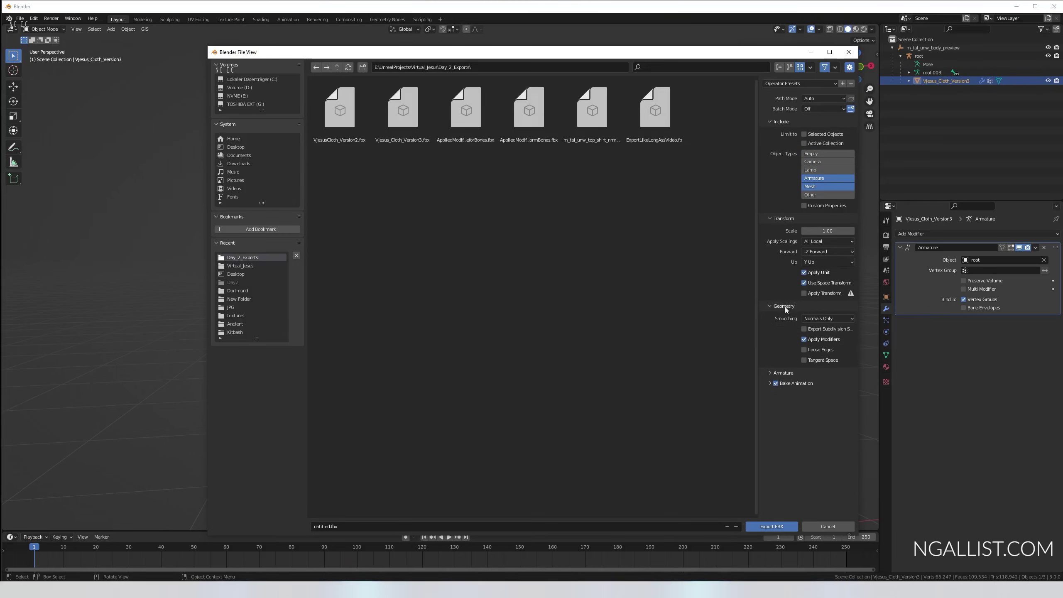
{"action": "left_click", "coordinate": [827, 318]}
{"action": "left_click", "coordinate": [810, 341]}
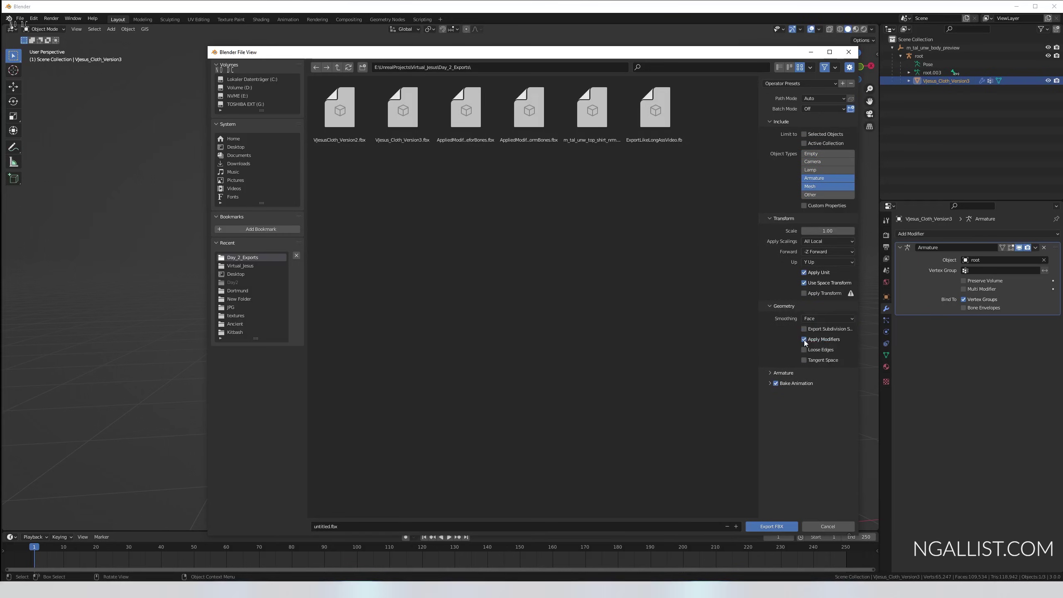
{"action": "left_click", "coordinate": [804, 339]}
{"action": "left_click", "coordinate": [775, 372]}
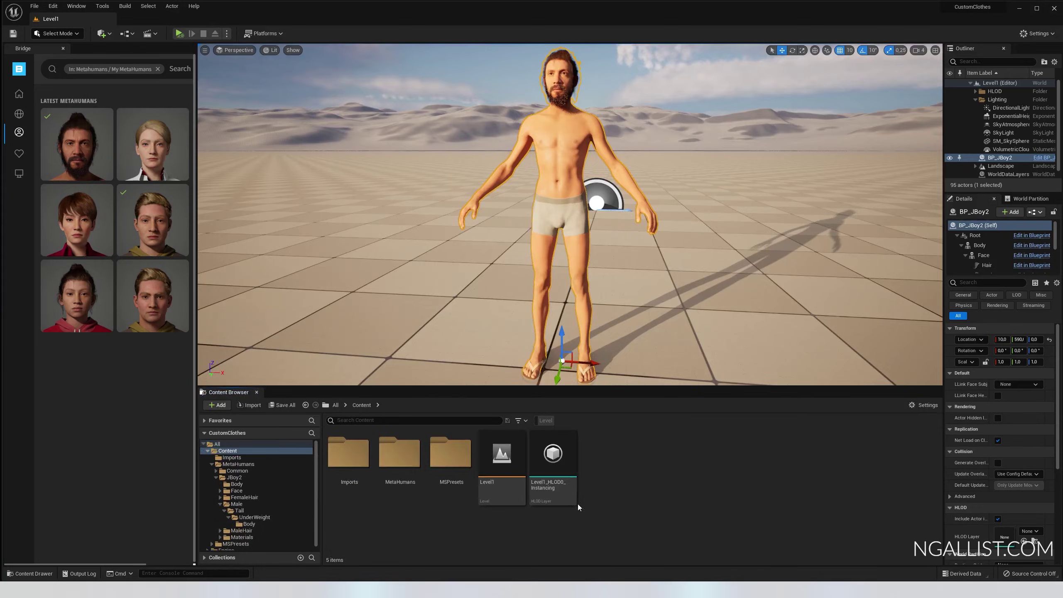
In Unreal Engine, create a folder named Import_Clothes inside the project's Content folder
{"action": "right_click", "coordinate": [637, 478]}
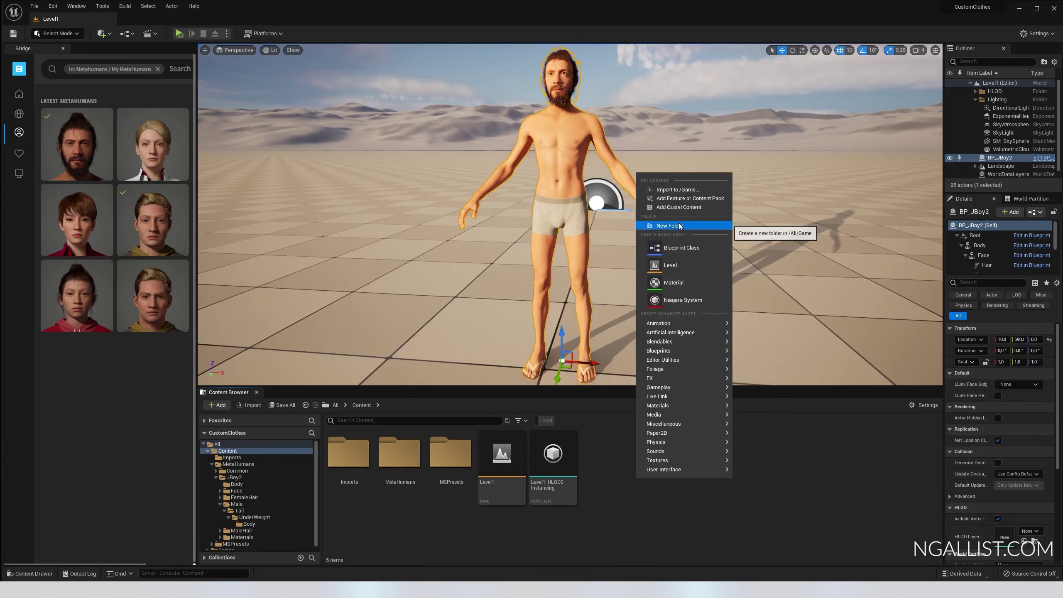
{"action": "left_click", "coordinate": [679, 225]}
{"action": "key", "text": "BackSpace"}
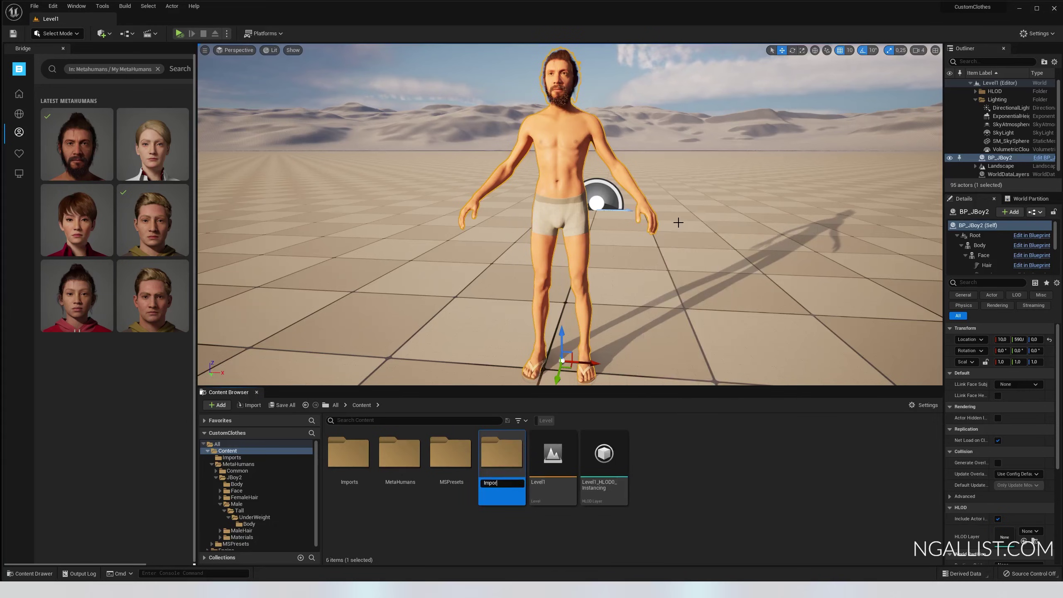
{"action": "key", "text": "Return"}
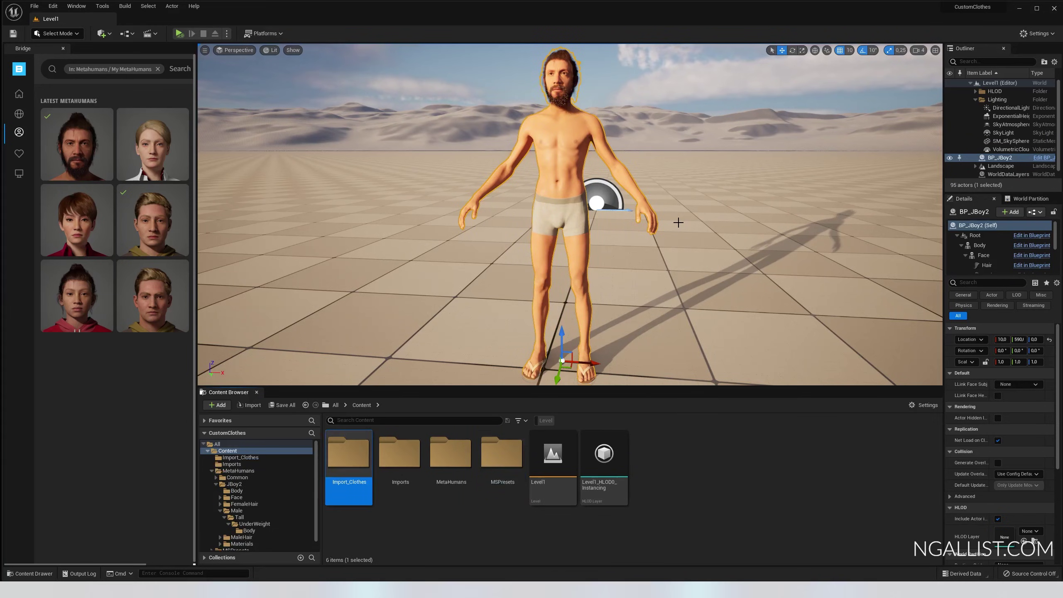
Start importing VJesusCloth_Version2.fbx from Virtual_Jesus > Day_2_Exports into the Import_Clothes folder
{"action": "double_click", "coordinate": [336, 457]}
{"action": "right_click", "coordinate": [377, 457]}
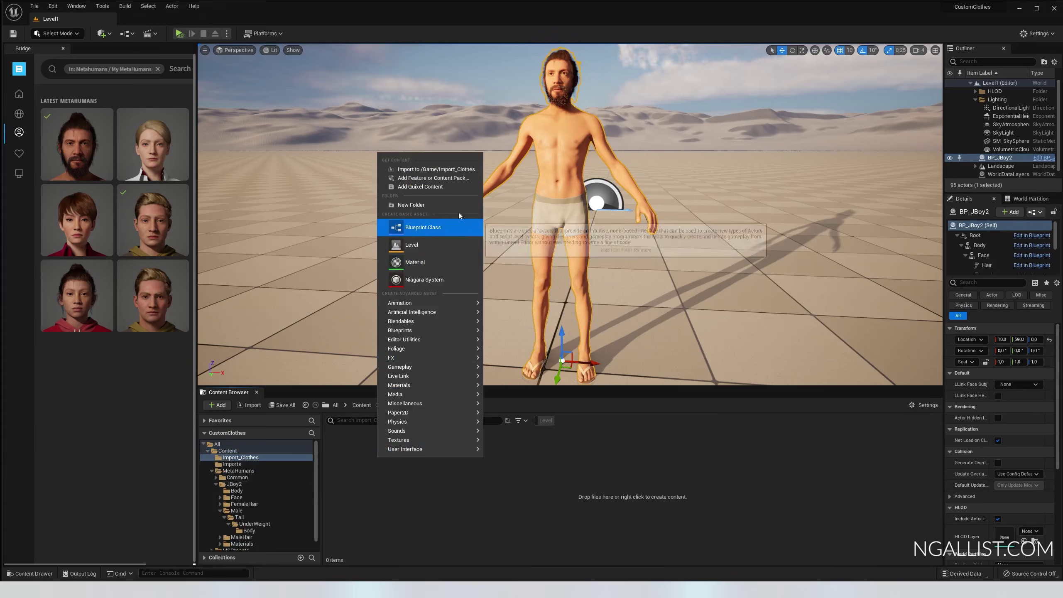
{"action": "left_click", "coordinate": [444, 170]}
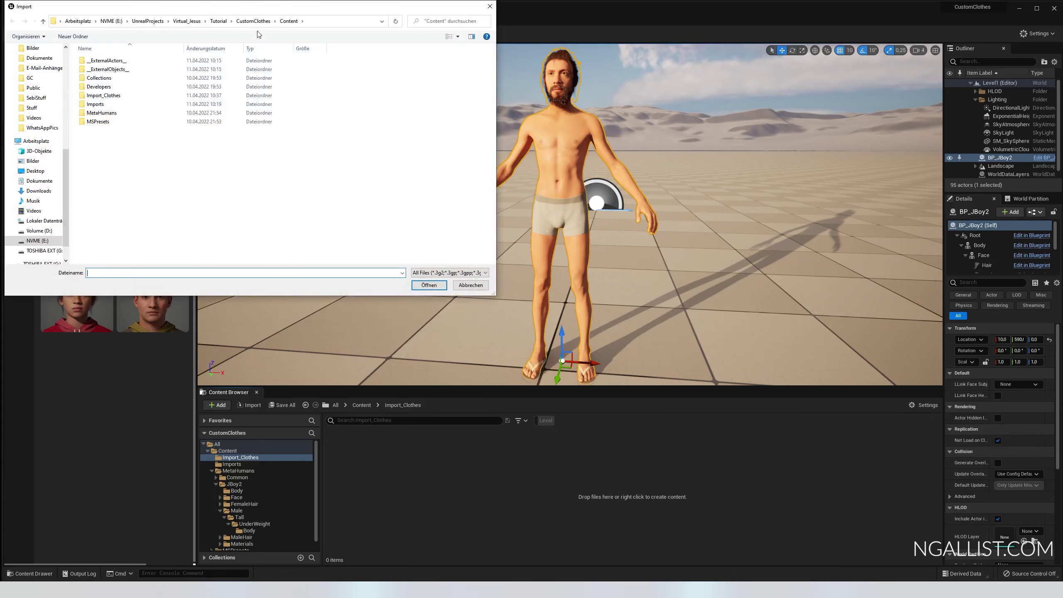
{"action": "left_click", "coordinate": [187, 20]}
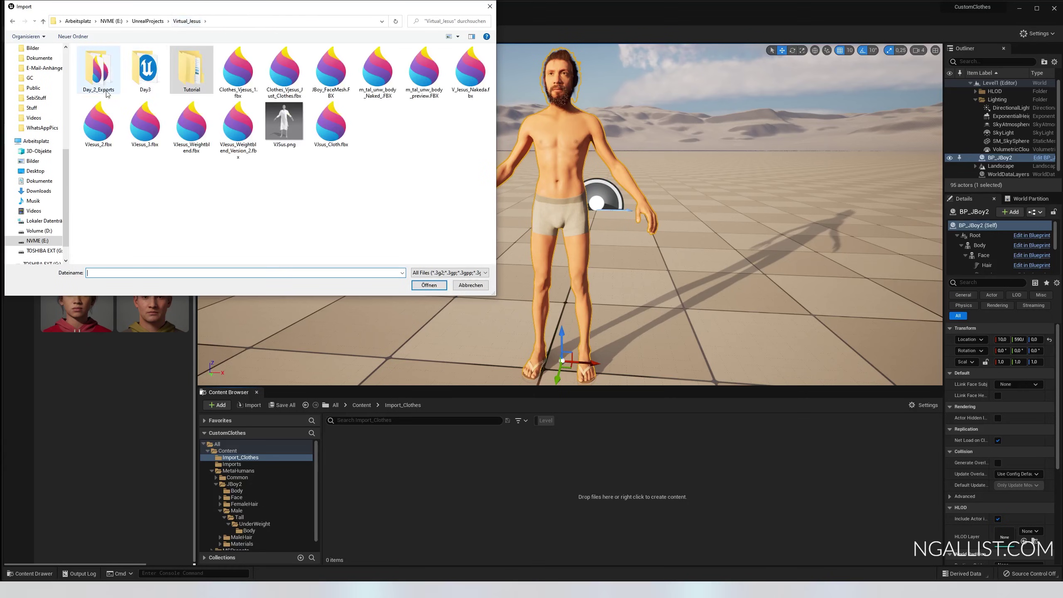
{"action": "double_click", "coordinate": [100, 71]}
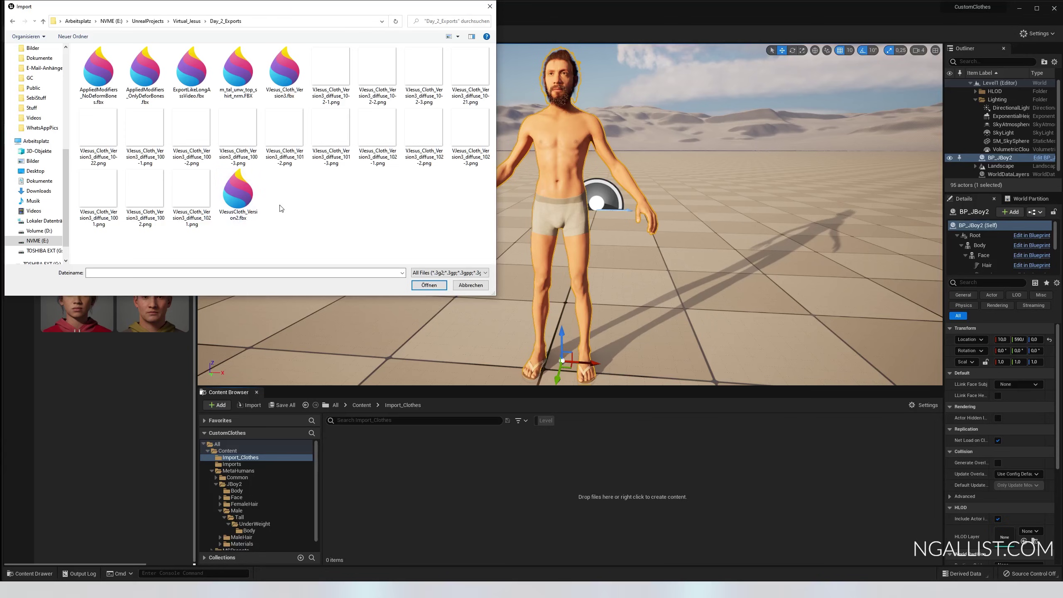
{"action": "double_click", "coordinate": [241, 195]}
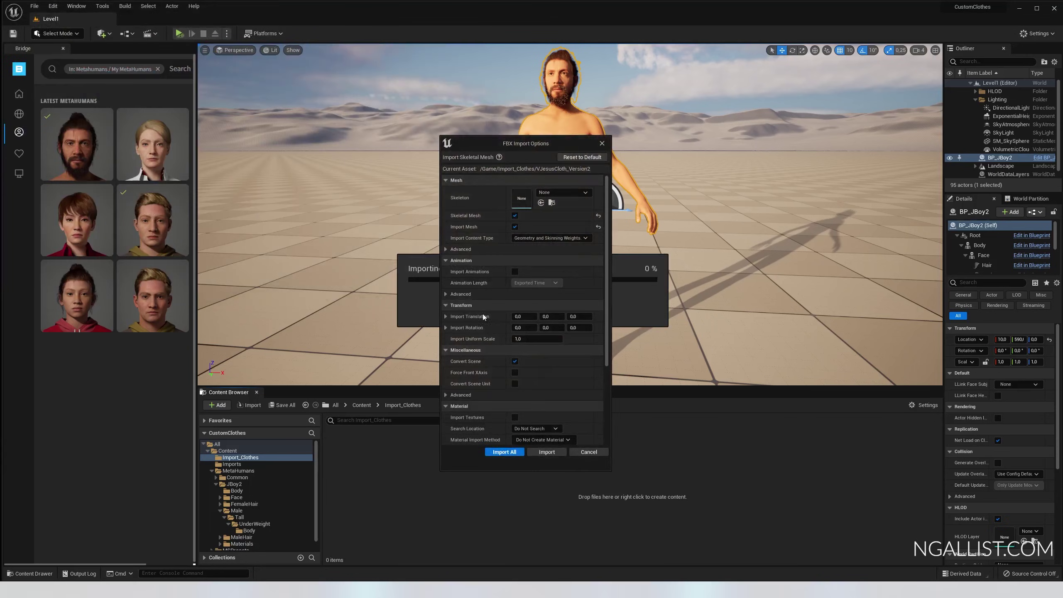
Import the VJesusCloth_Version2 skeletal mesh using metahuman_base_skel as its skeleton, and dismiss the message log
{"action": "left_click", "coordinate": [553, 193]}
{"action": "type", "text": "ba"}
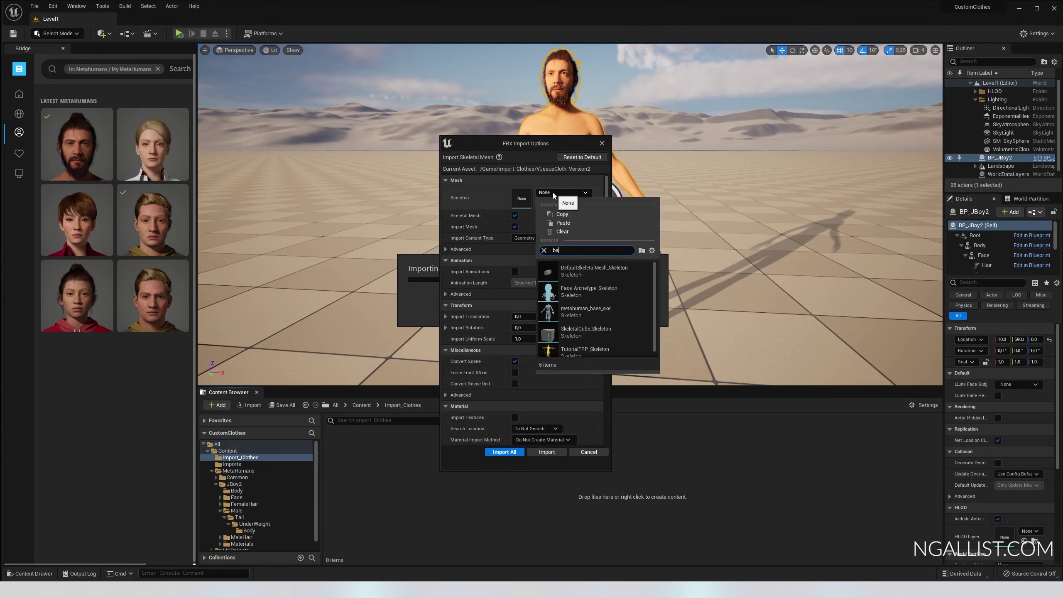
{"action": "type", "text": "se"}
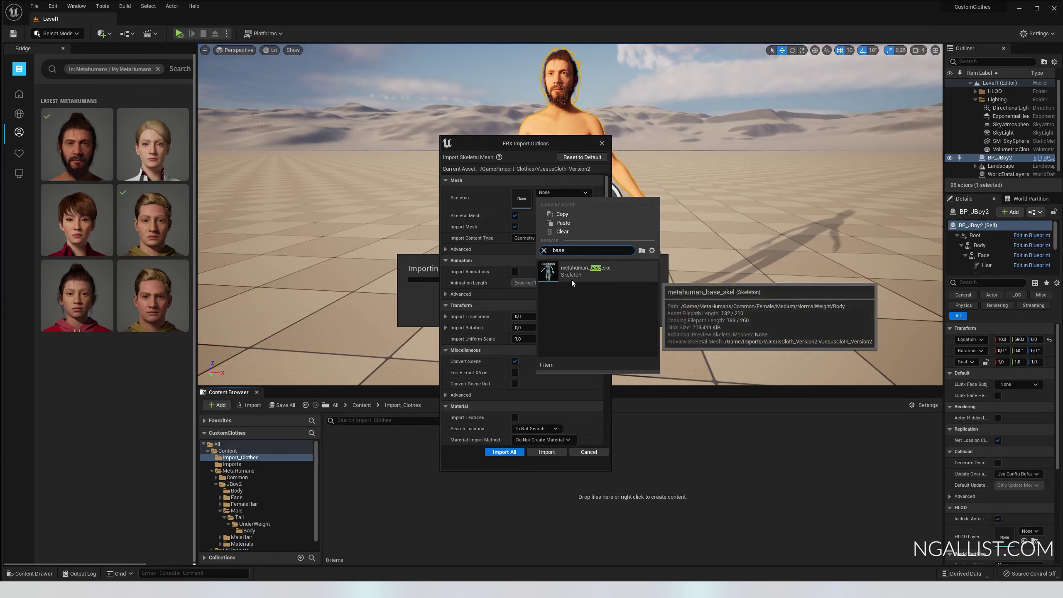
{"action": "left_click", "coordinate": [578, 272]}
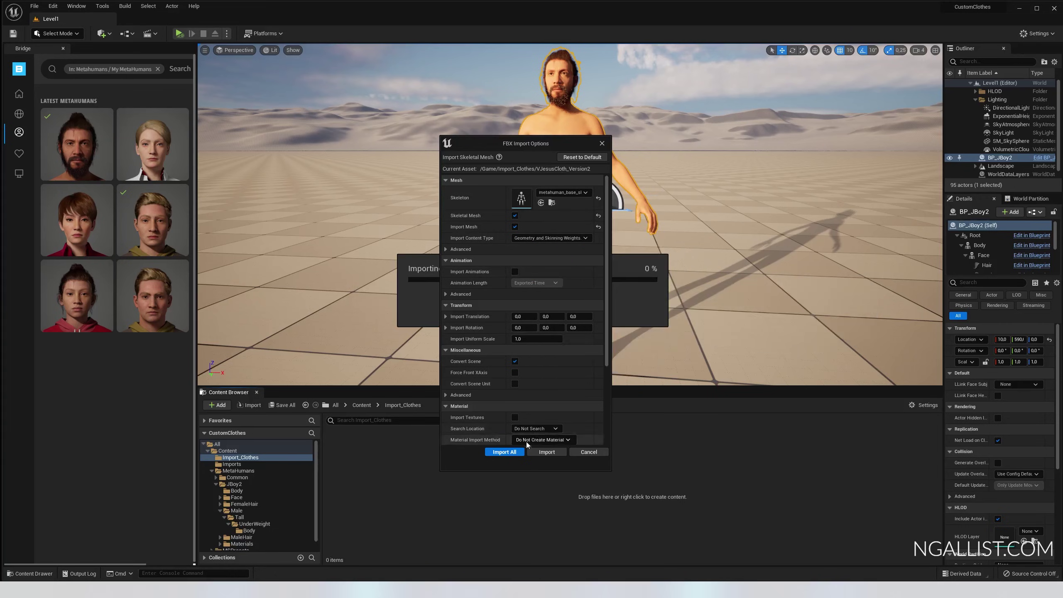
{"action": "scroll", "coordinate": [550, 370], "scroll_direction": "down", "scroll_amount": 5}
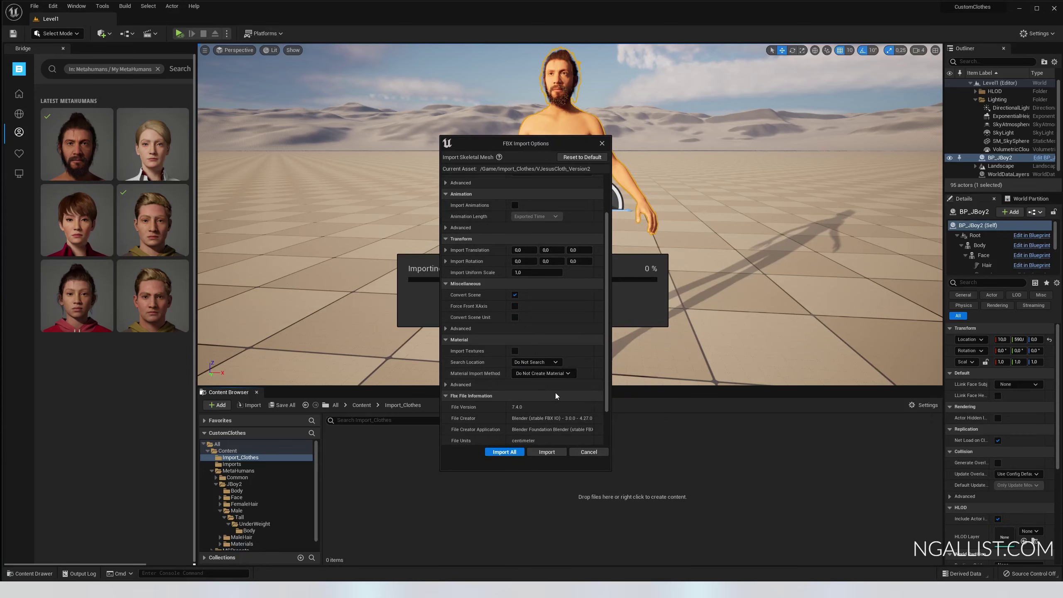
{"action": "left_click", "coordinate": [510, 453]}
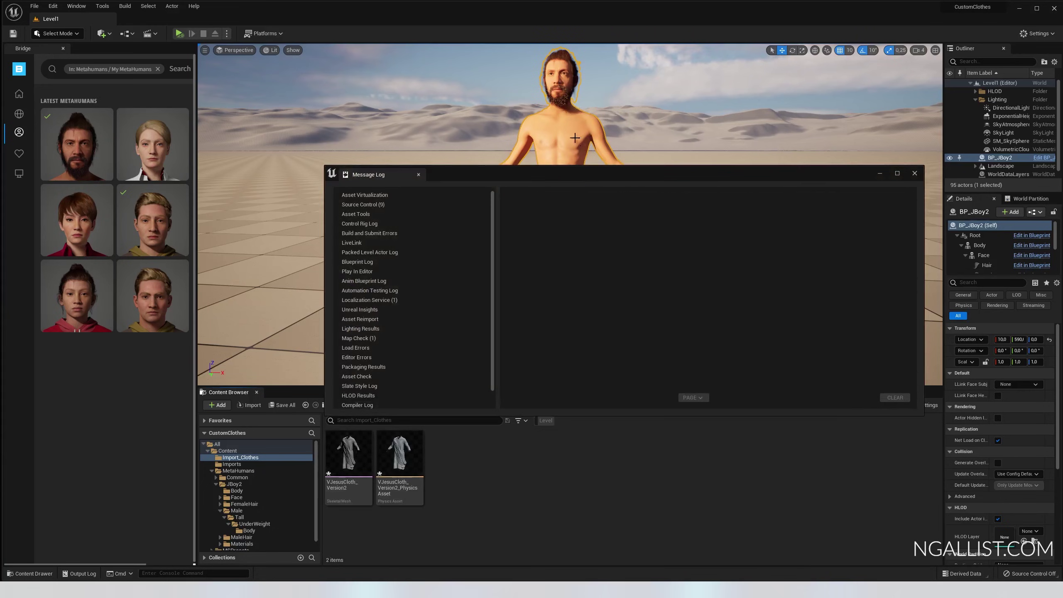
{"action": "left_click", "coordinate": [915, 173]}
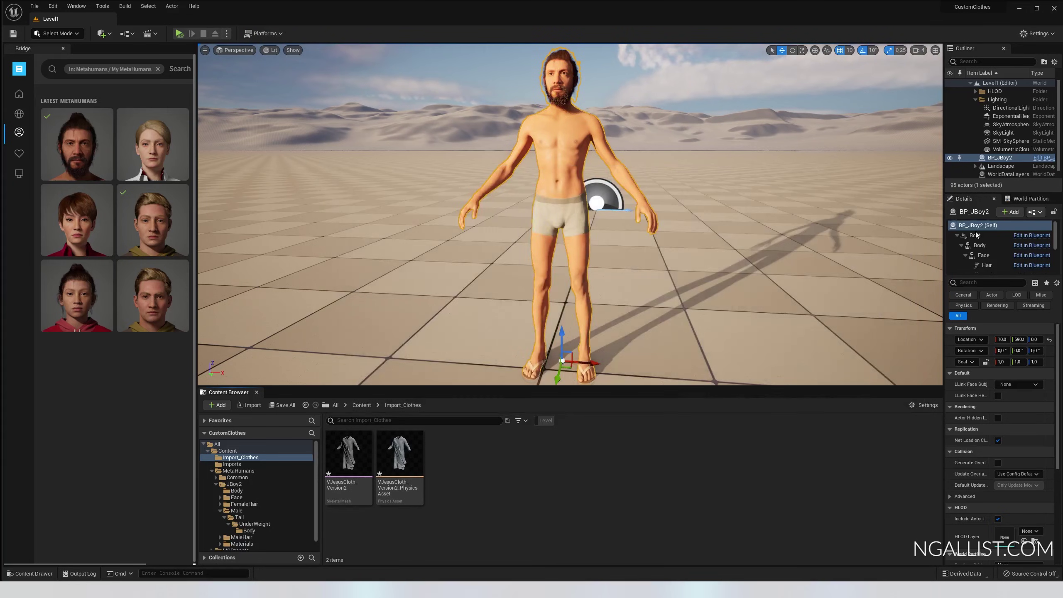
From the BP_JBoy2 blueprint, open the Body component's skeletal mesh m_tal_unw_body and inspect which skeleton it uses
{"action": "left_click", "coordinate": [1044, 158]}
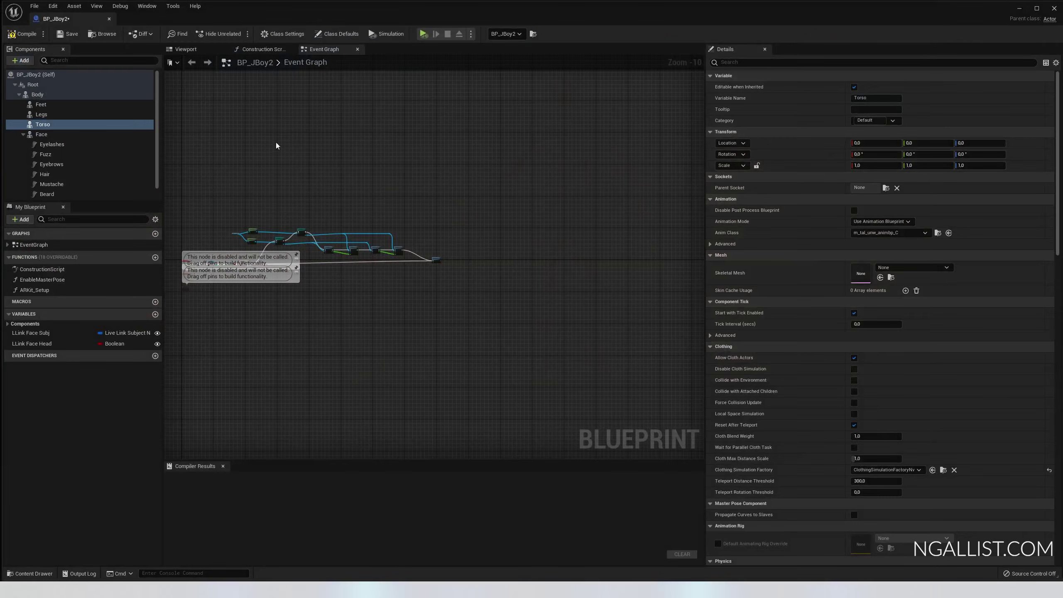
{"action": "left_click", "coordinate": [186, 49]}
{"action": "left_click", "coordinate": [38, 95]}
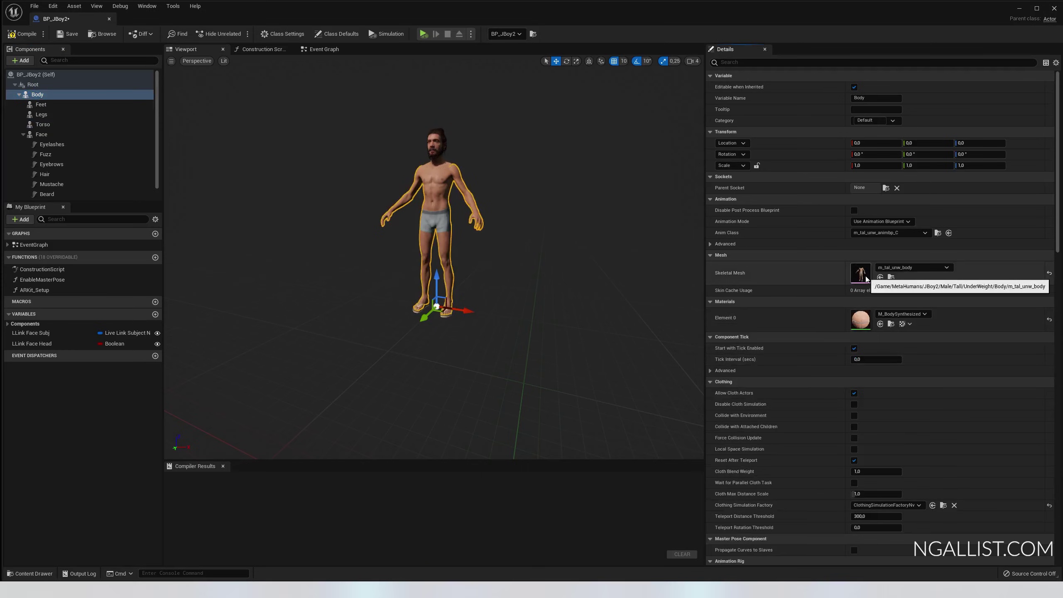
{"action": "double_click", "coordinate": [862, 277]}
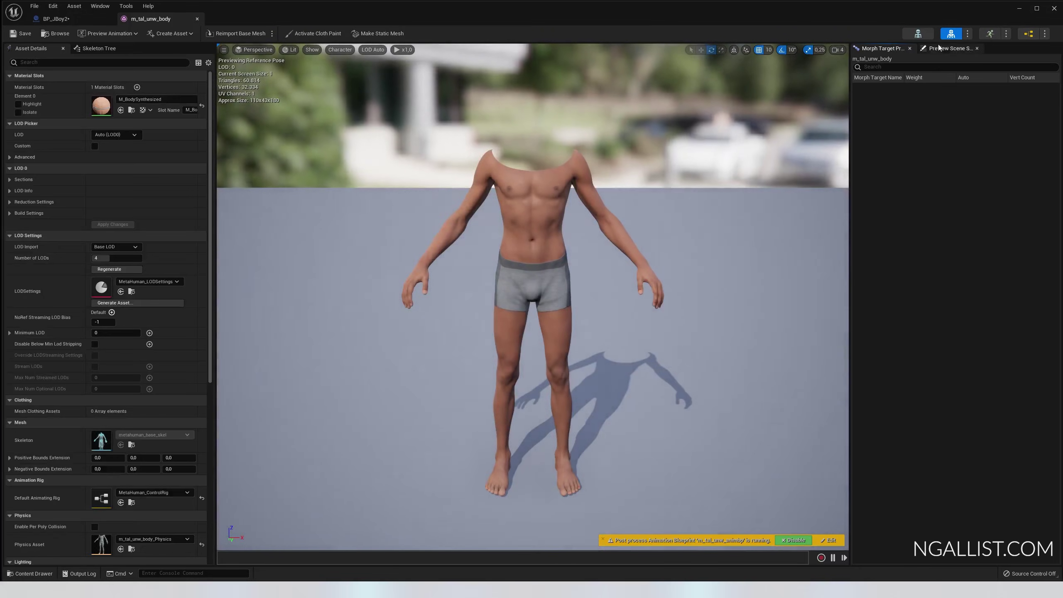
{"action": "left_click", "coordinate": [918, 33]}
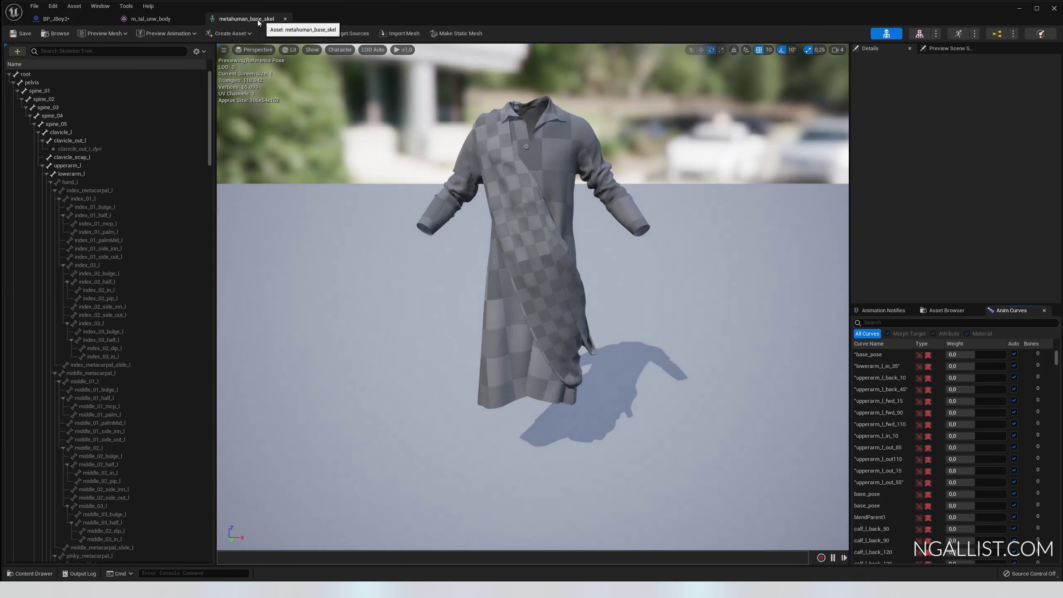
{"action": "left_click", "coordinate": [1021, 9]}
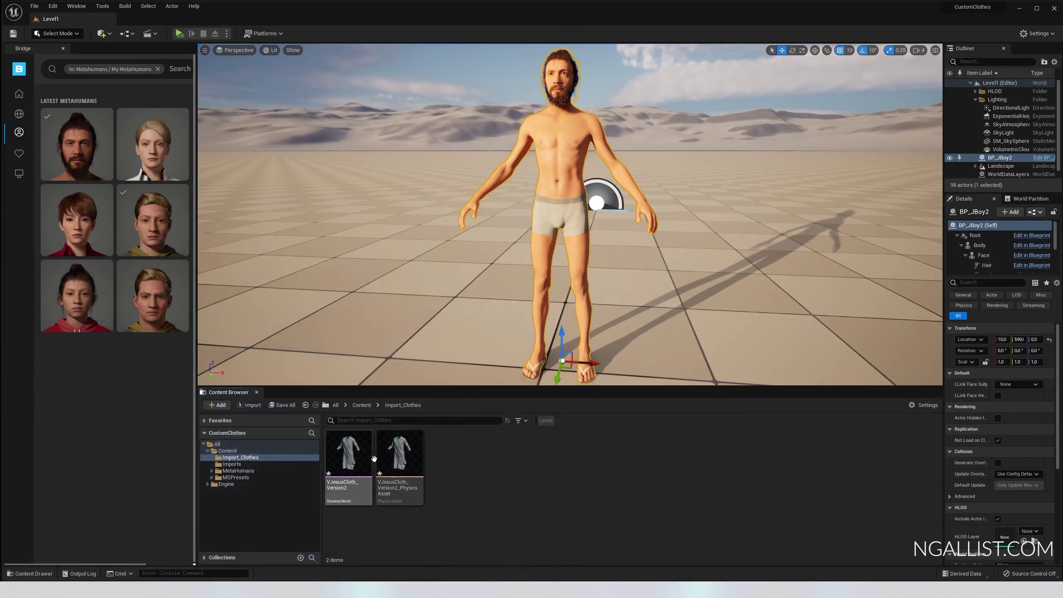
Reopen the BP_JBoy2 blueprint and arrange its window side by side with the level editor and the imported clothes
{"action": "left_click", "coordinate": [352, 463]}
{"action": "left_click", "coordinate": [400, 461]}
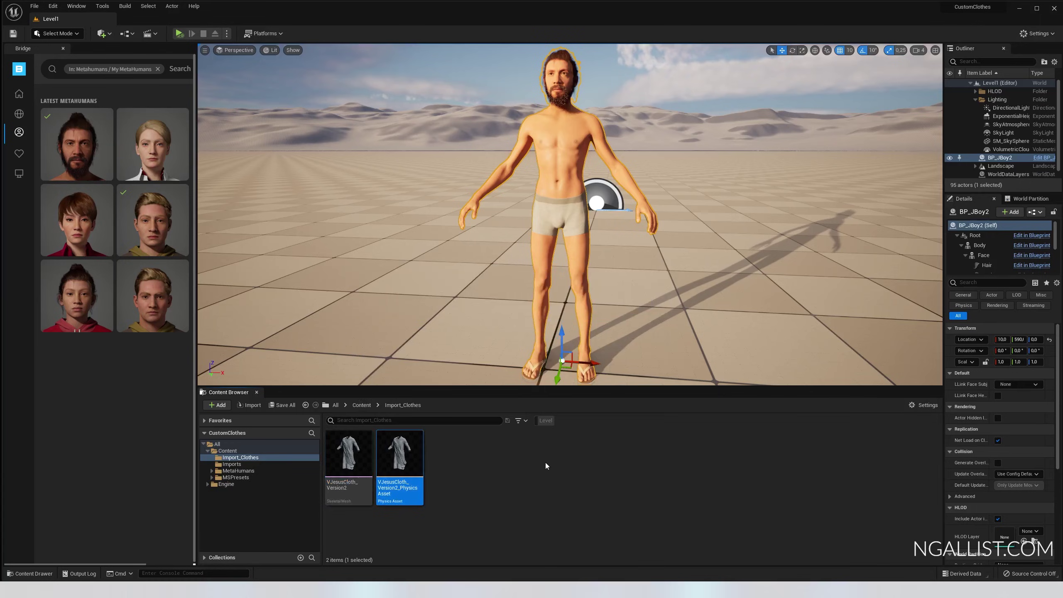
{"action": "left_click", "coordinate": [1047, 158]}
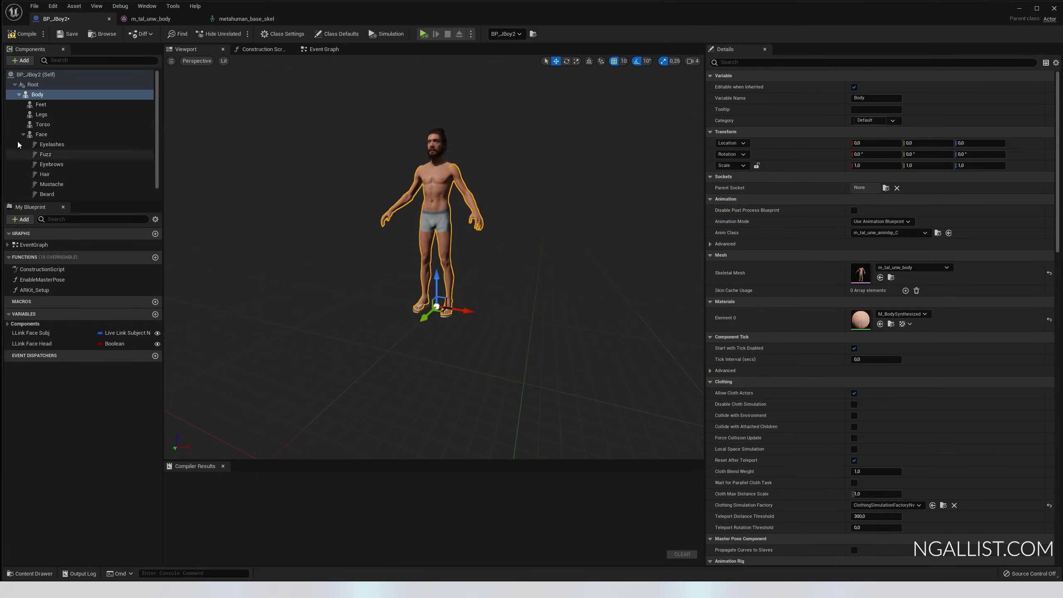
{"action": "left_click", "coordinate": [43, 124]}
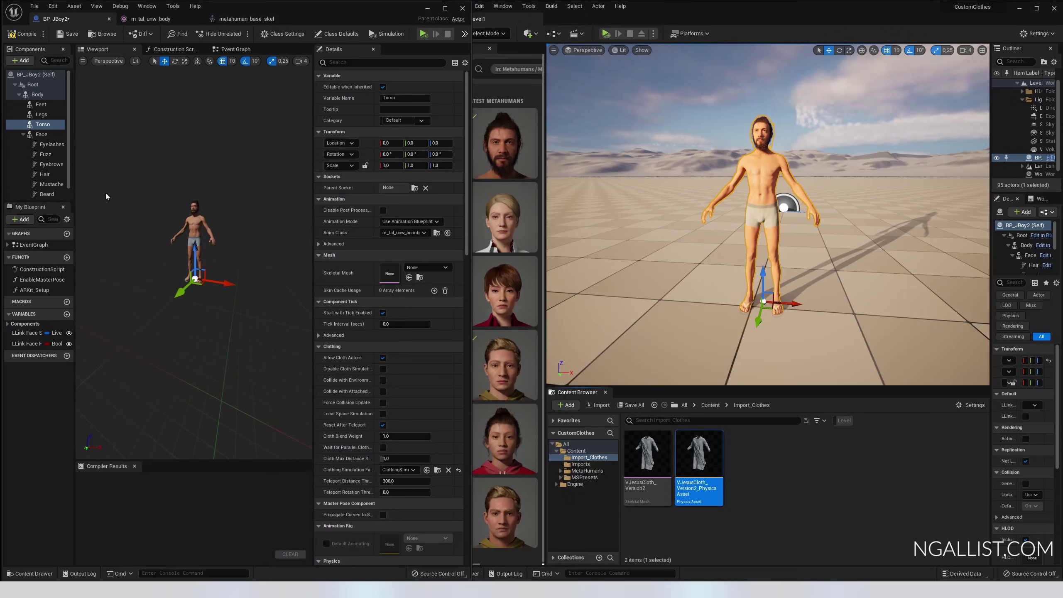
Assign the VJesusCloth_Version2 skeletal mesh to the Torso component of BP_JBoy2 and check the garment on the character
{"action": "left_click", "coordinate": [42, 114]}
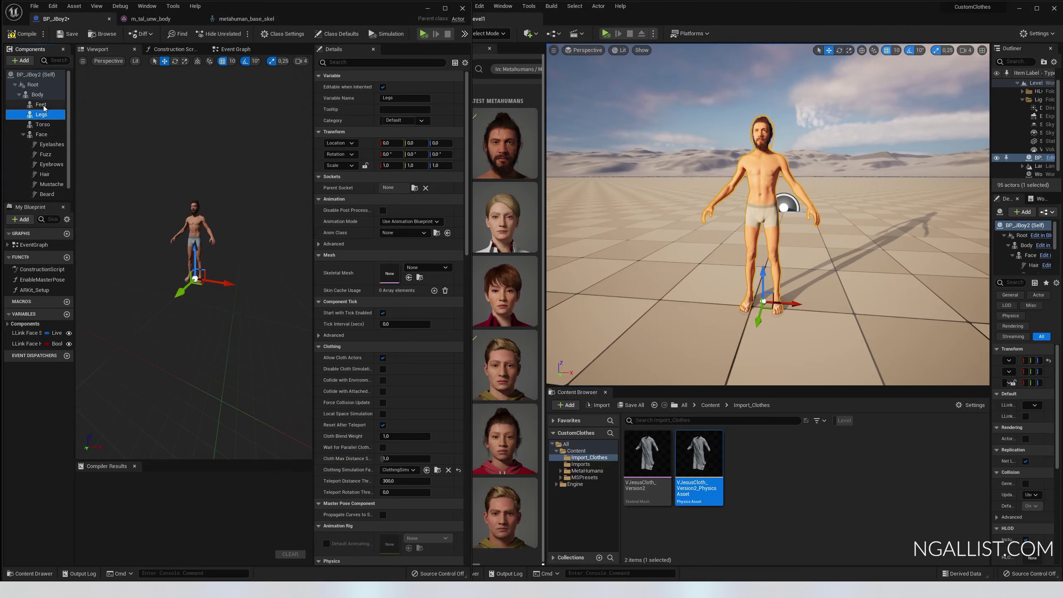
{"action": "left_click", "coordinate": [42, 104]}
{"action": "left_click", "coordinate": [48, 123]}
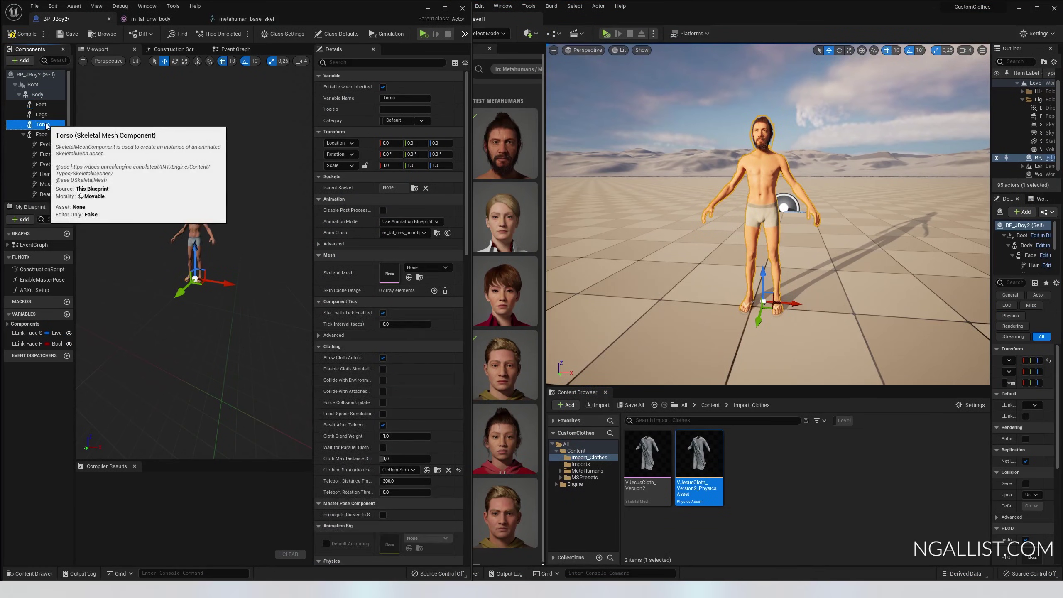
{"action": "left_click", "coordinate": [647, 455]}
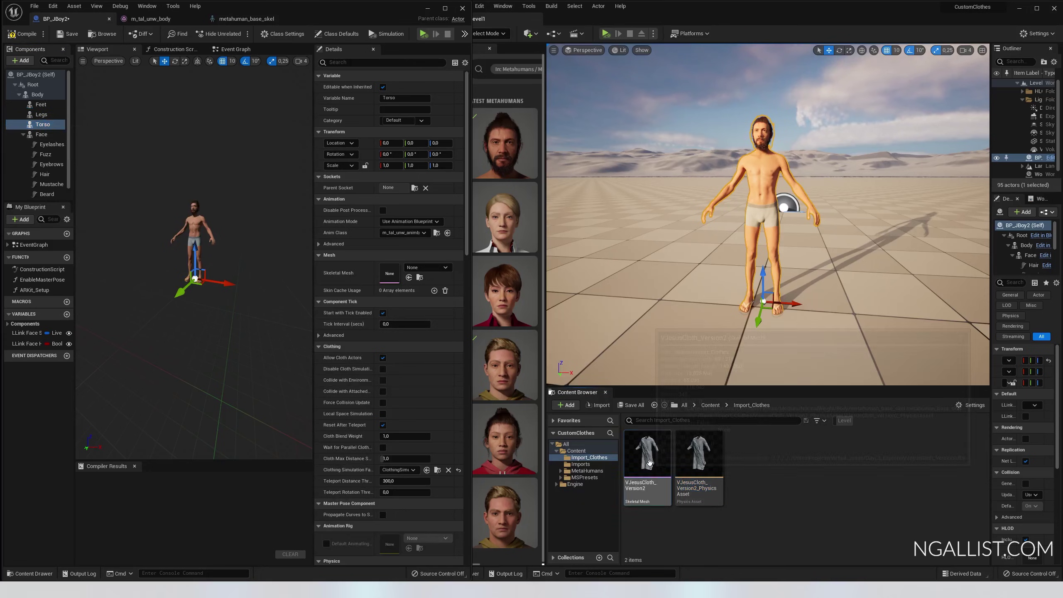
{"action": "left_click_drag", "start_coordinate": [647, 455], "coordinate": [389, 273]}
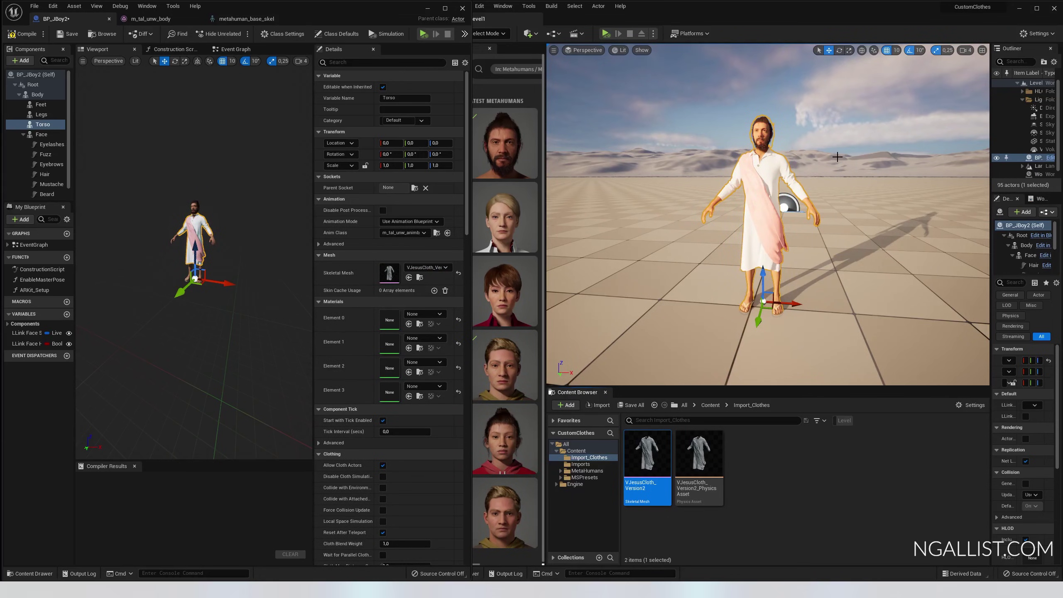
{"action": "right_click_drag", "start_coordinate": [768, 201], "coordinate": [769, 183]}
{"action": "key", "text": "w"}
{"action": "key", "text": "s"}
{"action": "right_click_drag", "start_coordinate": [686, 308], "coordinate": [685, 309]}
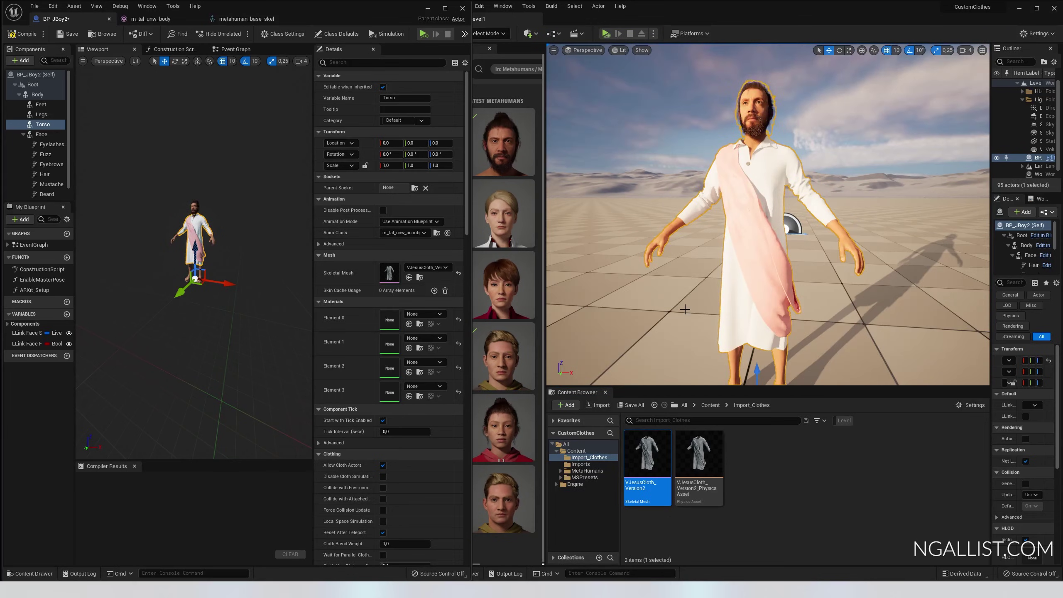